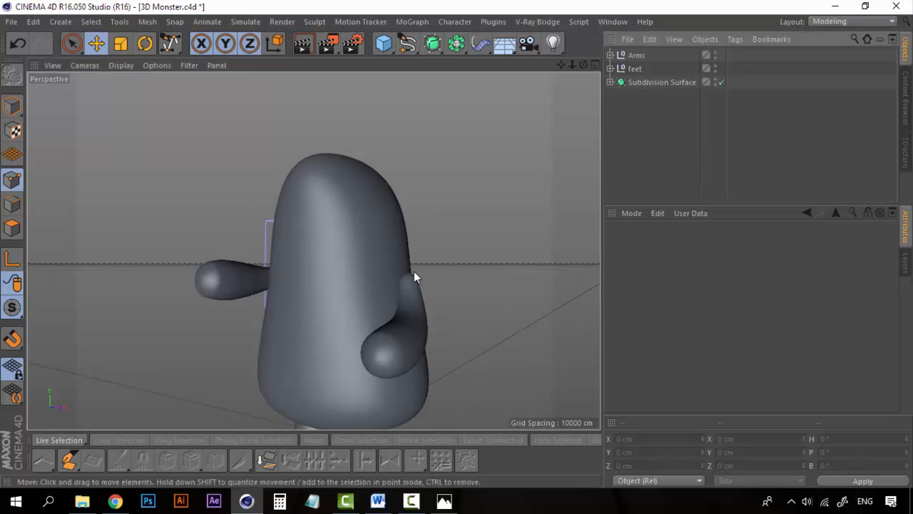
- Add a sphere and move it clear of the monster, to the side and up beside its body
scroll(413, 277, "up", 4)
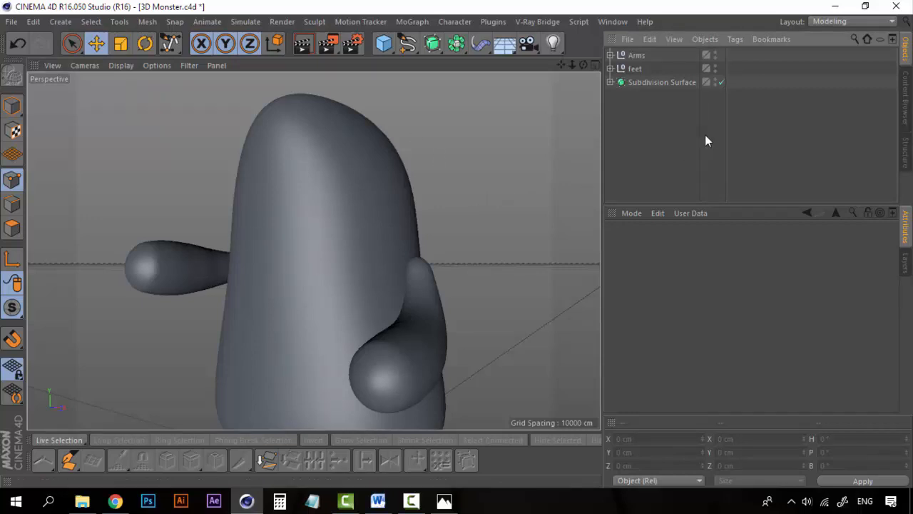
left_click_drag(489, 239, 183, 204, "alt")
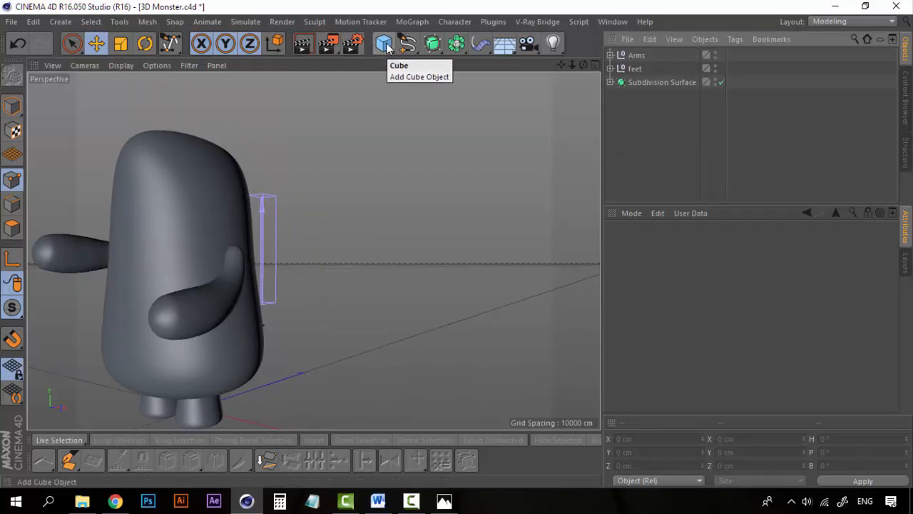
left_click(387, 49)
left_click(624, 87)
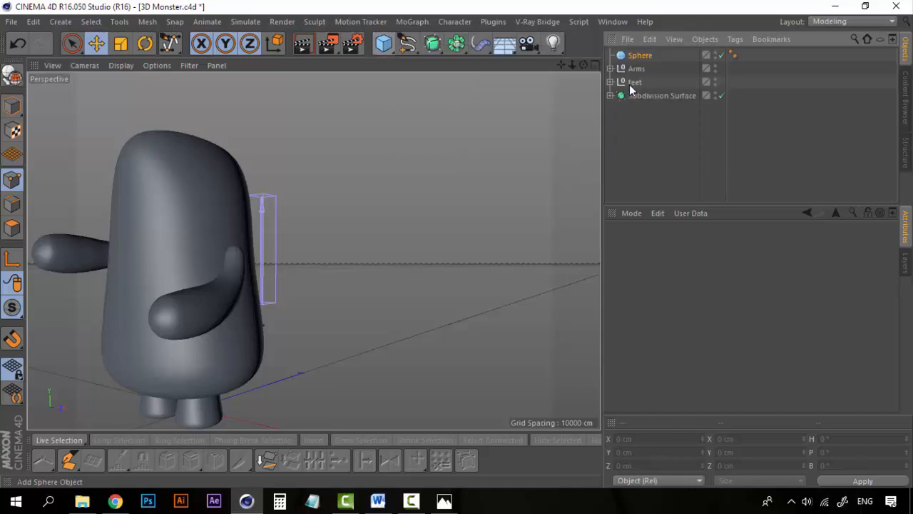
left_click_drag(239, 425, 426, 343)
left_click_drag(402, 257, 410, 120)
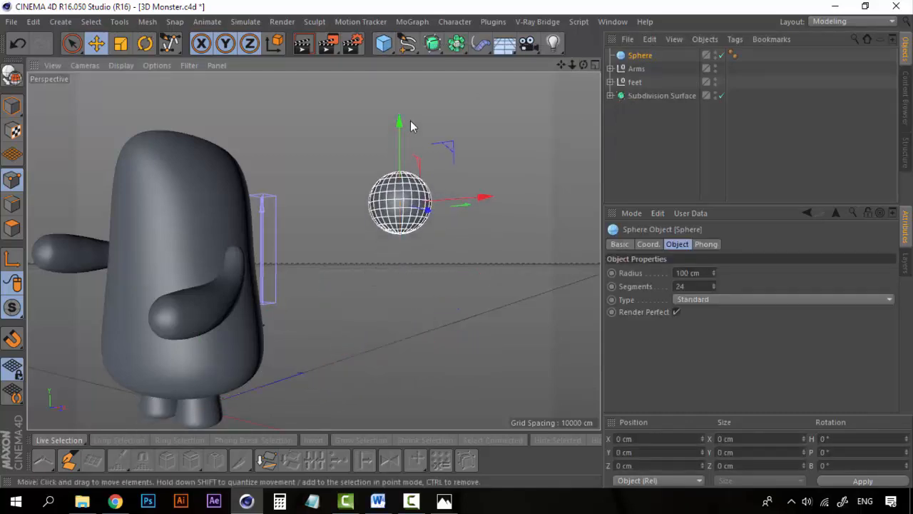
scroll(416, 157, "up", 7)
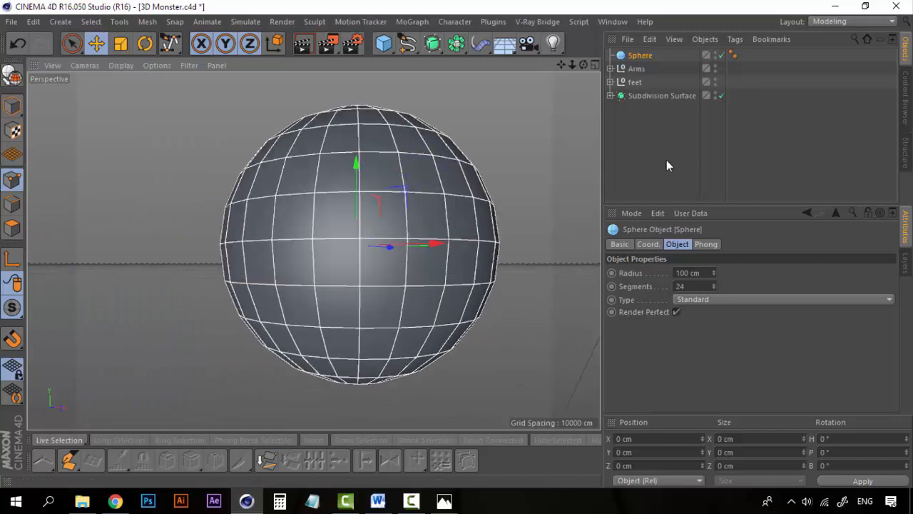
- Increase the sphere's segments to 115
left_click(666, 160)
left_click(646, 55)
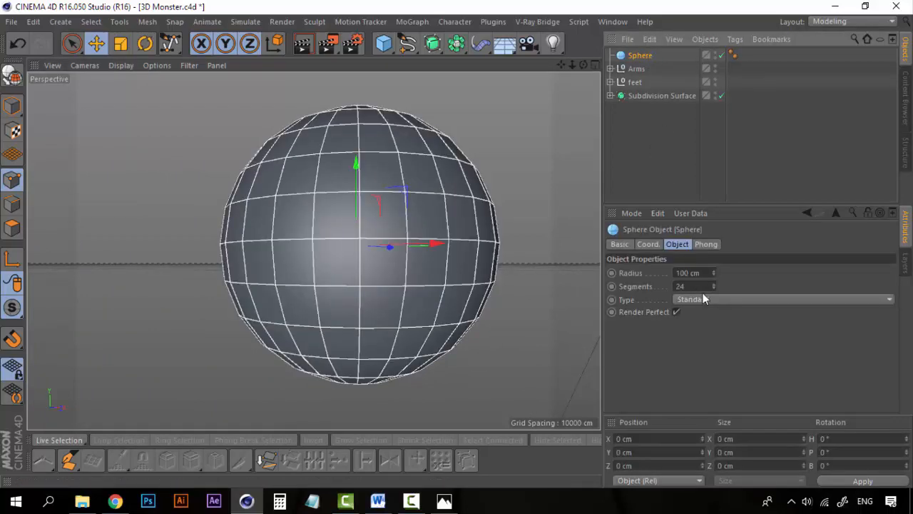
left_click_drag(714, 287, 714, 247)
left_click(669, 130)
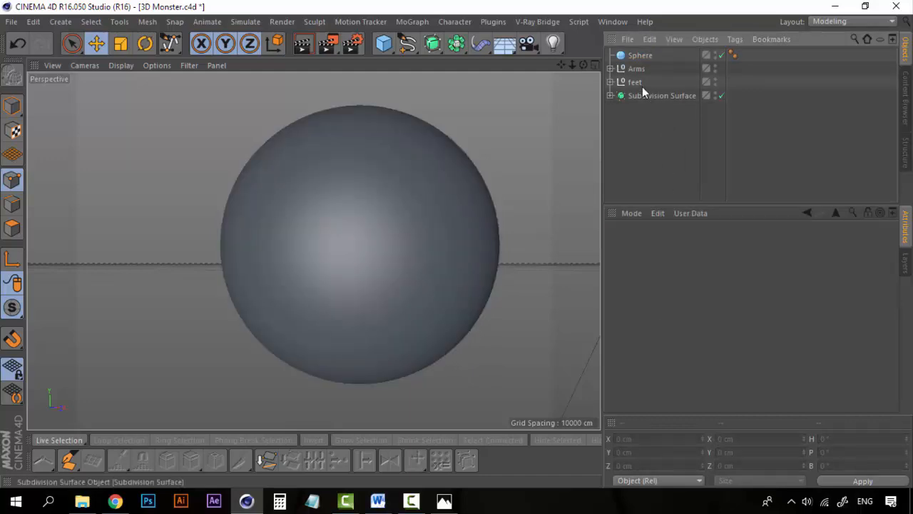
scroll(366, 189, "up", 2)
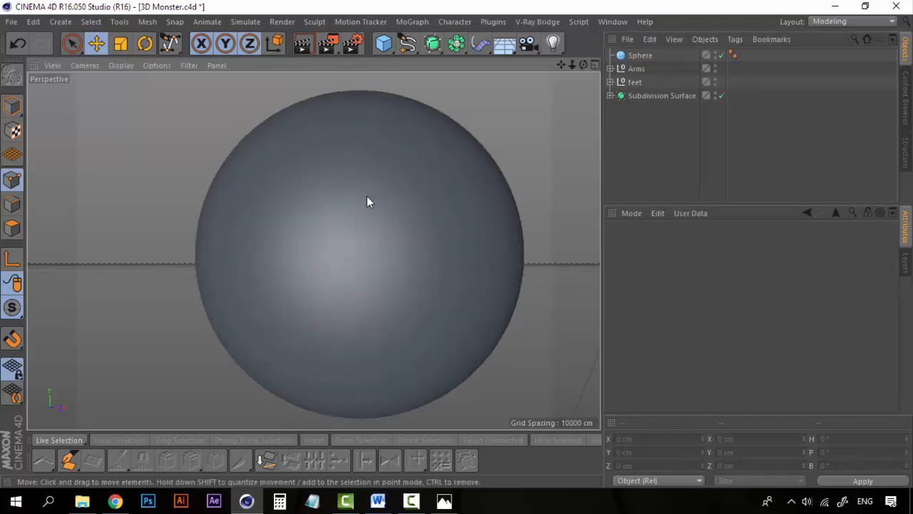
- Make the sphere an editable polygon object and switch to polygon editing mode
left_click(640, 57)
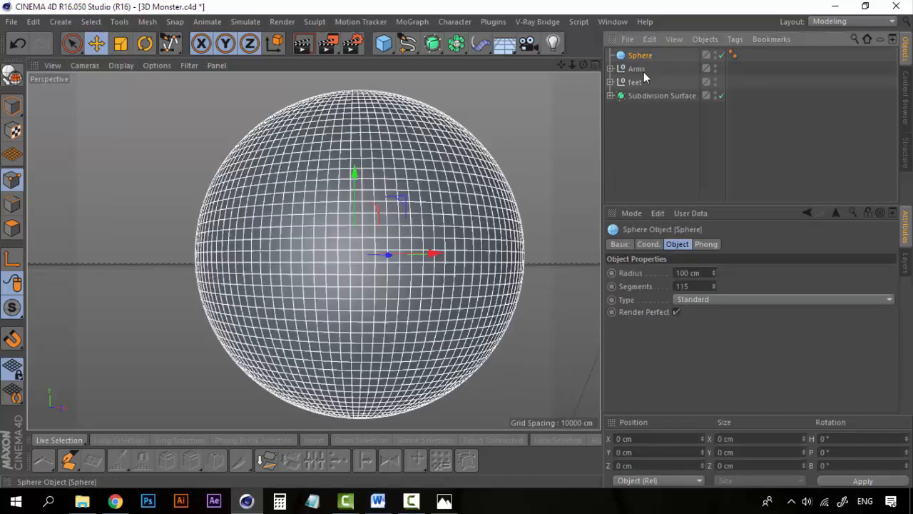
key("c")
left_click(646, 141)
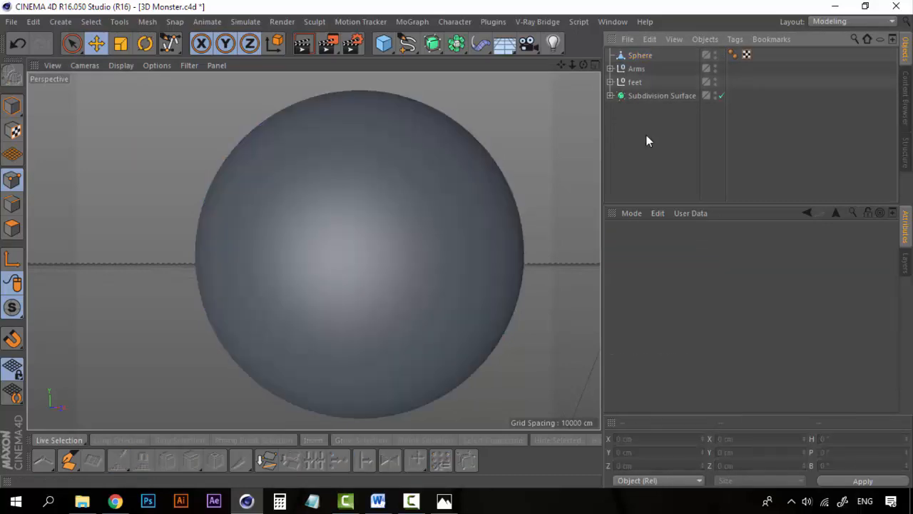
left_click(641, 55)
left_click(12, 228)
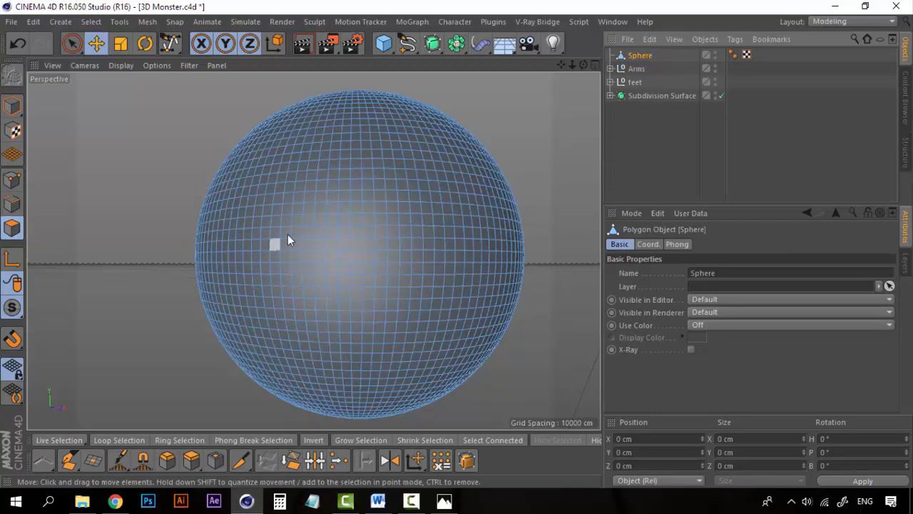
- Try extruding a single polygon from the front of the sphere, and undo it
left_click(327, 230)
left_click_drag(318, 220, 376, 224, "ctrl")
key("ctrl+z")
- Switch the workspace layout to Sculpting and activate the Pull brush
left_click(867, 24)
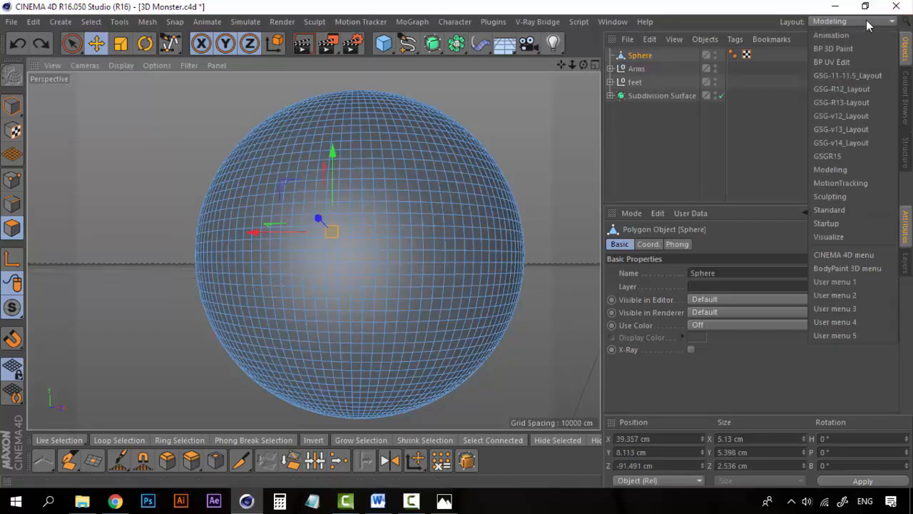
left_click(841, 196)
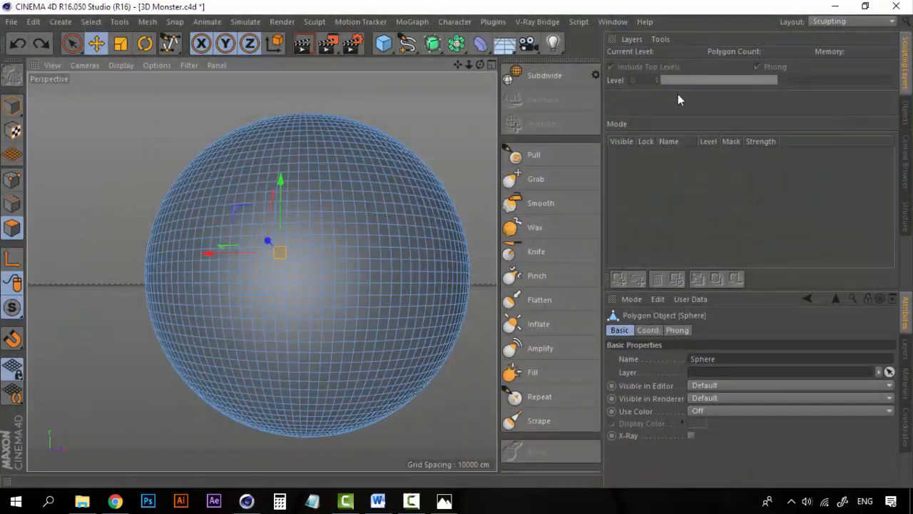
left_click(541, 202)
left_click(539, 158)
scroll(241, 218, "up", 2)
left_click(554, 158)
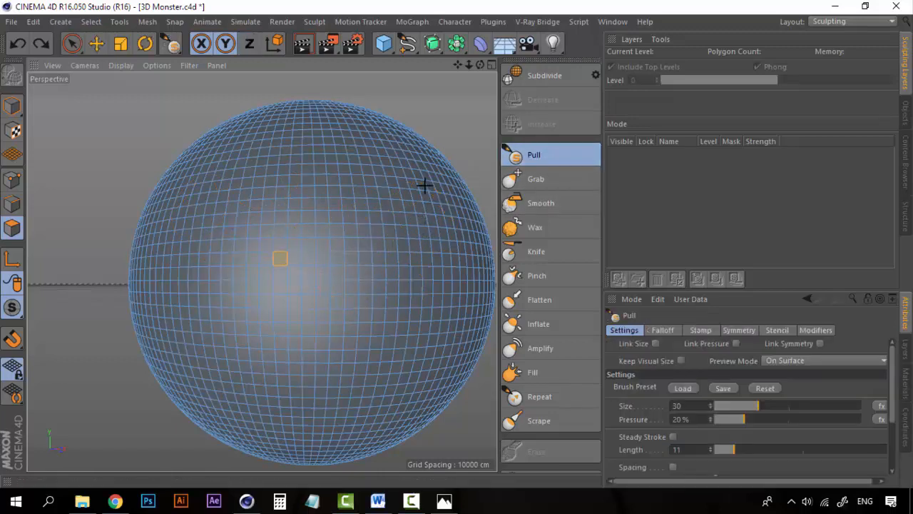
- Clear the single-polygon selection on the sphere in polygon mode and reactivate the Pull brush
left_click(13, 179)
left_click(15, 229)
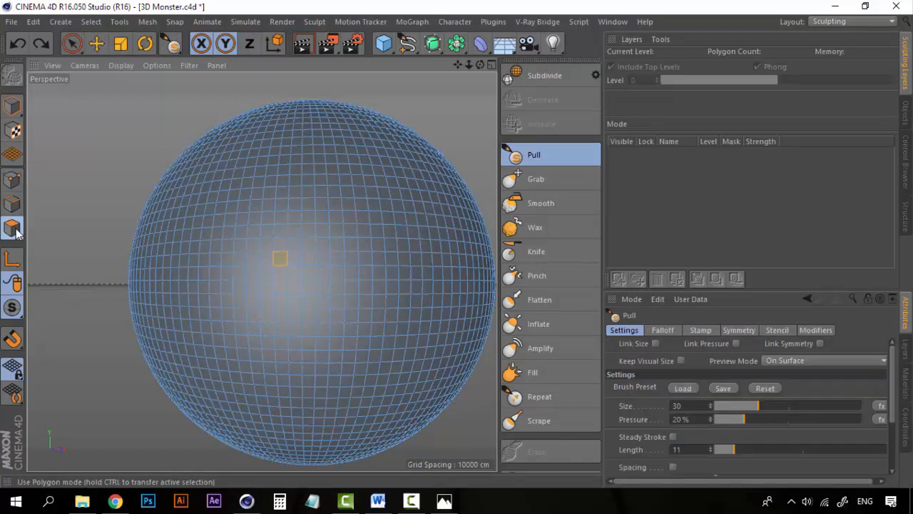
left_click(71, 43)
left_click(585, 162)
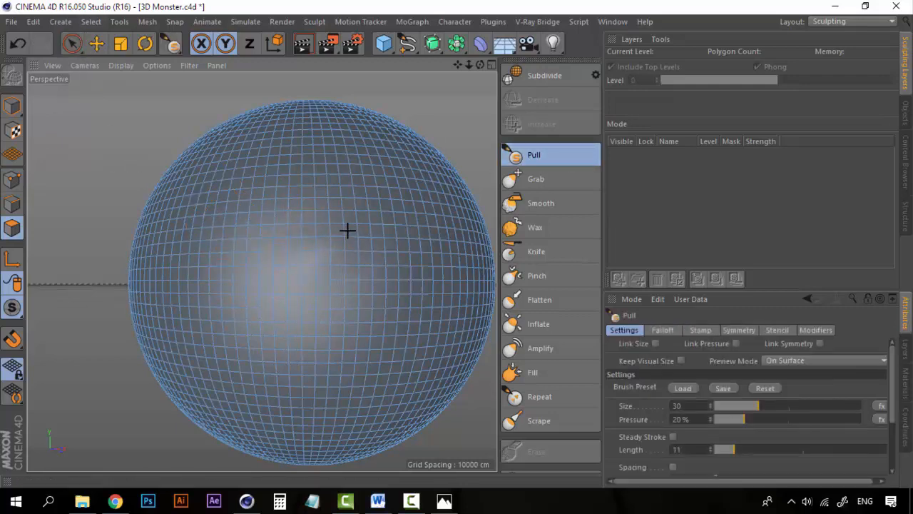
- Sculpt raised bumps across the front and side of the sphere with the Pull brush
mouse_move(346, 229)
left_mouse_down()
mouse_move(278, 278)
mouse_move(370, 240)
mouse_move(409, 281)
mouse_move(285, 210)
mouse_move(324, 312)
mouse_move(169, 204)
mouse_move(397, 194)
left_mouse_up()
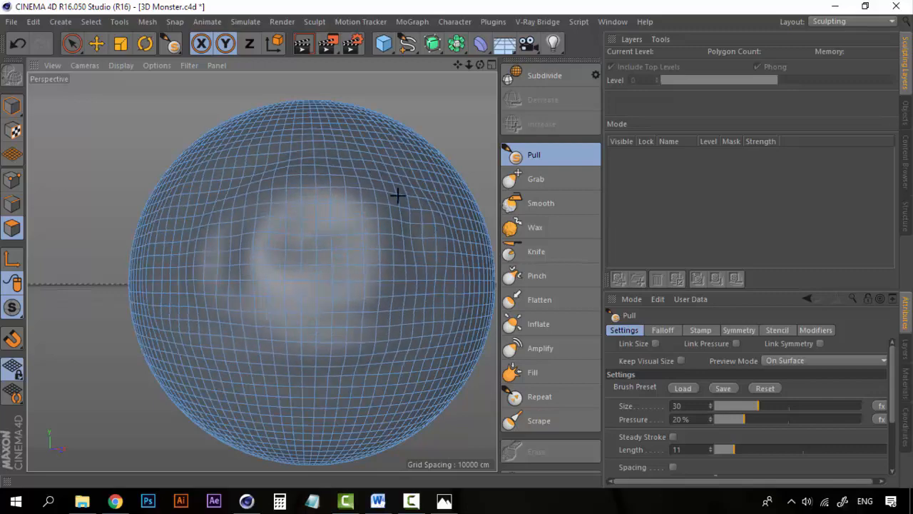
mouse_move(361, 285)
left_mouse_down("alt")
mouse_move(288, 295)
mouse_move(179, 336)
mouse_move(112, 244)
left_mouse_up("alt")
left_click_drag(139, 281, 149, 251, "alt")
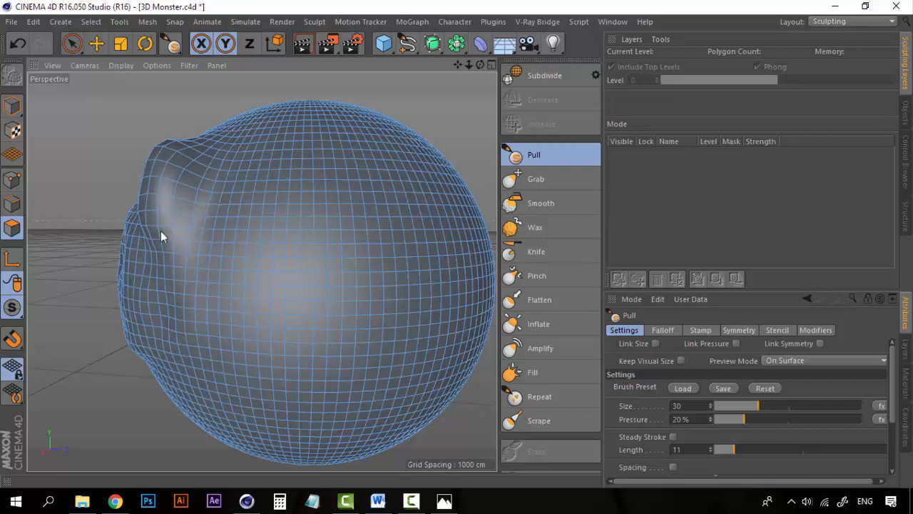
mouse_move(161, 155)
left_mouse_down()
mouse_move(151, 161)
mouse_move(157, 190)
mouse_move(143, 281)
mouse_move(156, 321)
left_mouse_up()
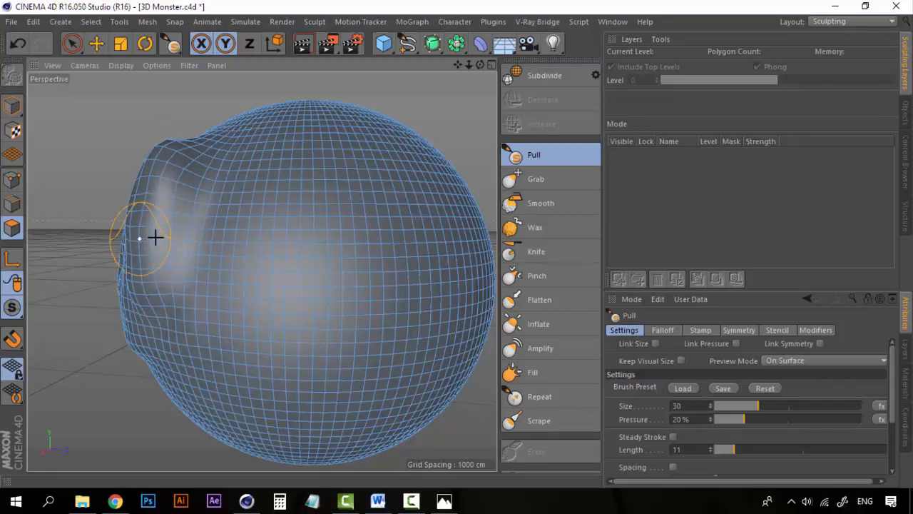
mouse_move(153, 236)
left_mouse_down("alt")
mouse_move(357, 257)
mouse_move(299, 286)
mouse_move(304, 273)
mouse_move(369, 242)
mouse_move(379, 225)
mouse_move(336, 139)
mouse_move(252, 174)
mouse_move(306, 281)
left_mouse_up("alt")
scroll(306, 267, "down", 3)
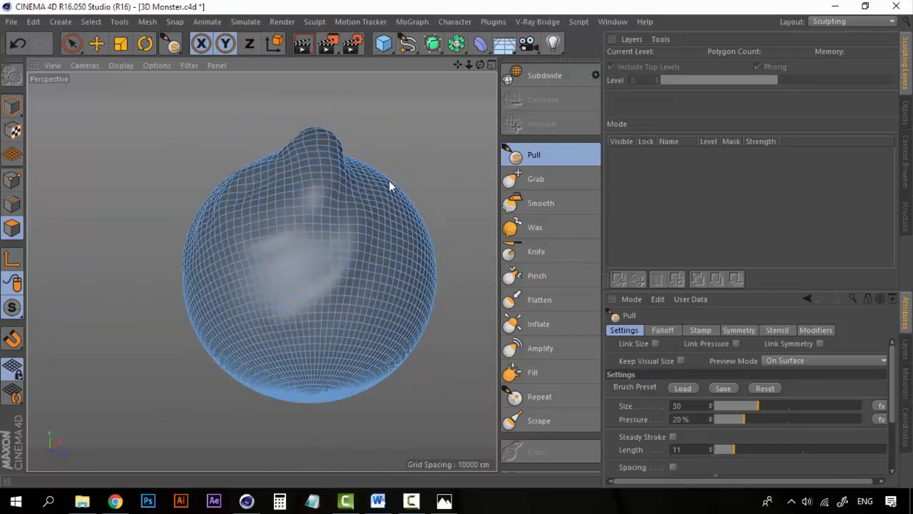
left_click_drag(316, 216, 261, 305, "alt")
mouse_move(342, 267)
left_mouse_down("alt")
mouse_move(458, 257)
mouse_move(350, 257)
left_mouse_up("alt")
- Undo the Pull strokes to restore the plain sphere
key("ctrl+z")
key("ctrl+z")
key("ctrl+z")
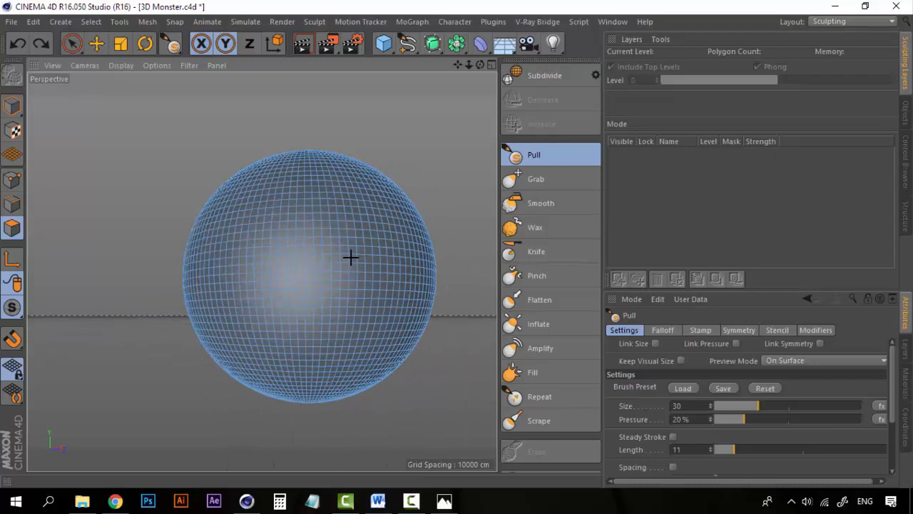
- Try the Grab brush by stretching spikes out of both upper sides of the sphere, undoing each one
left_click(551, 179)
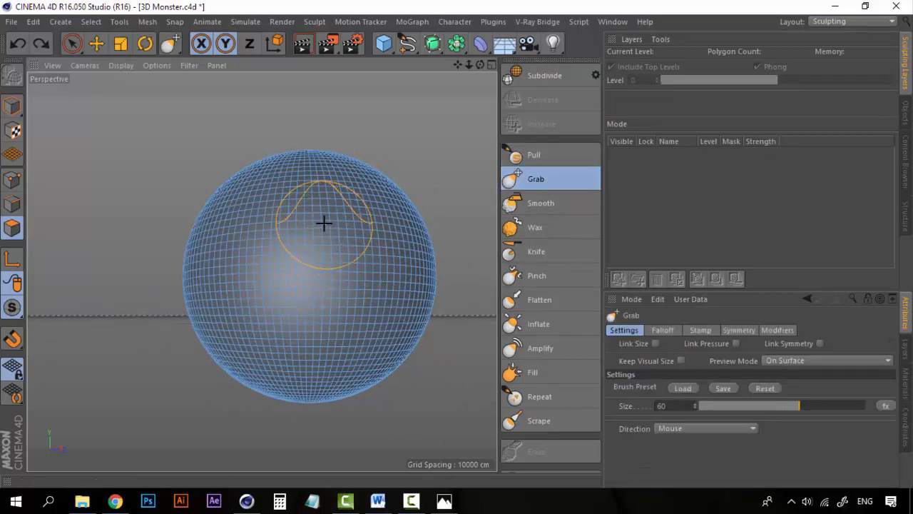
mouse_move(333, 223)
left_mouse_down()
mouse_move(367, 207)
mouse_move(438, 128)
mouse_move(483, 96)
mouse_move(406, 147)
left_mouse_up()
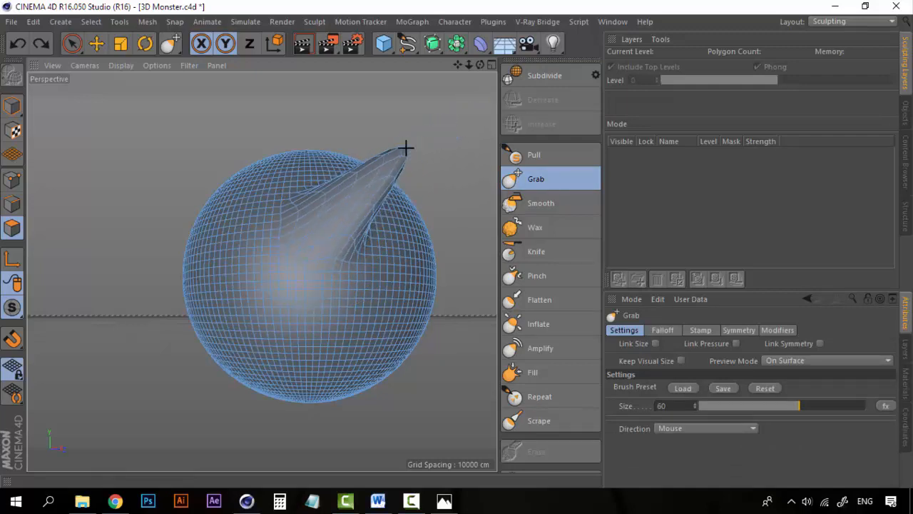
key("ctrl+z")
mouse_move(208, 213)
left_mouse_down()
mouse_move(211, 226)
mouse_move(150, 209)
mouse_move(16, 130)
mouse_move(194, 60)
mouse_move(116, 300)
mouse_move(430, 386)
mouse_move(455, 195)
mouse_move(302, 122)
mouse_move(273, 230)
mouse_move(149, 146)
mouse_move(60, 134)
left_mouse_up()
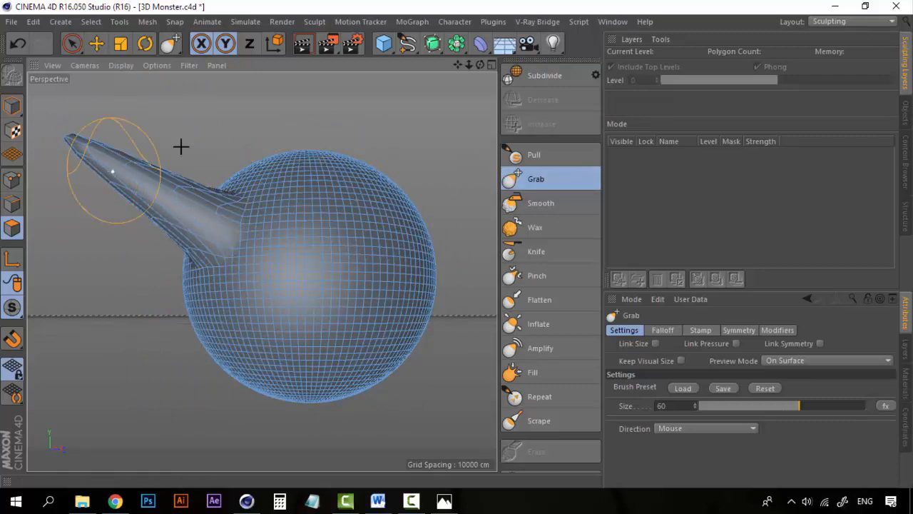
key("ctrl+z")
- Set the Pull brush's size to 75 and pressure to 100%, undoing the test strokes made on the sphere
left_click(542, 155)
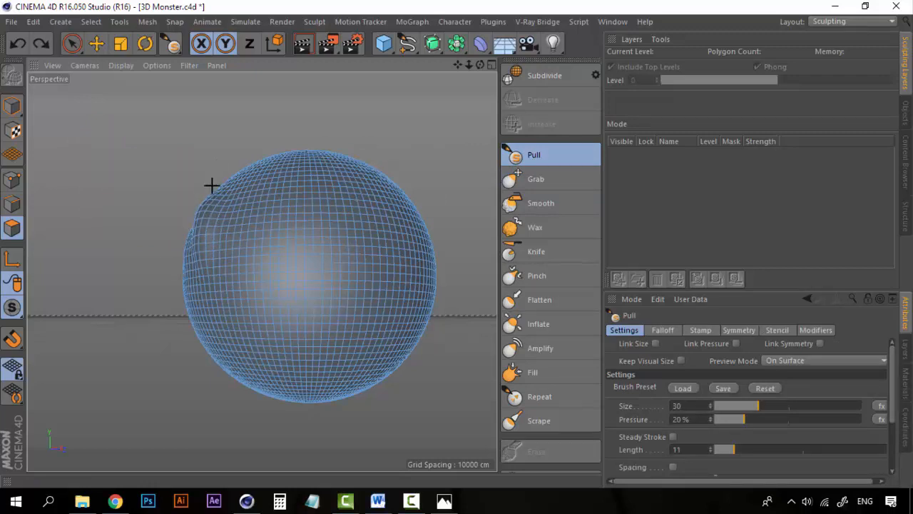
key("ctrl+z")
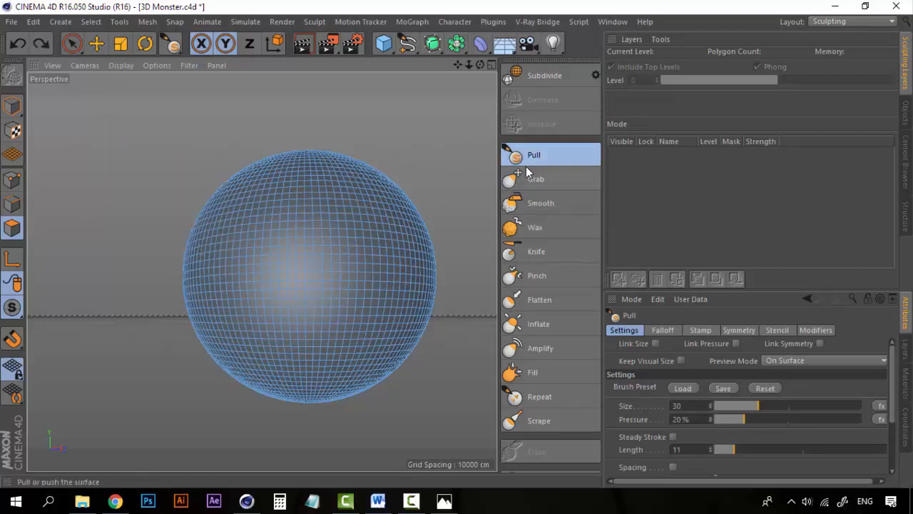
left_click(825, 407)
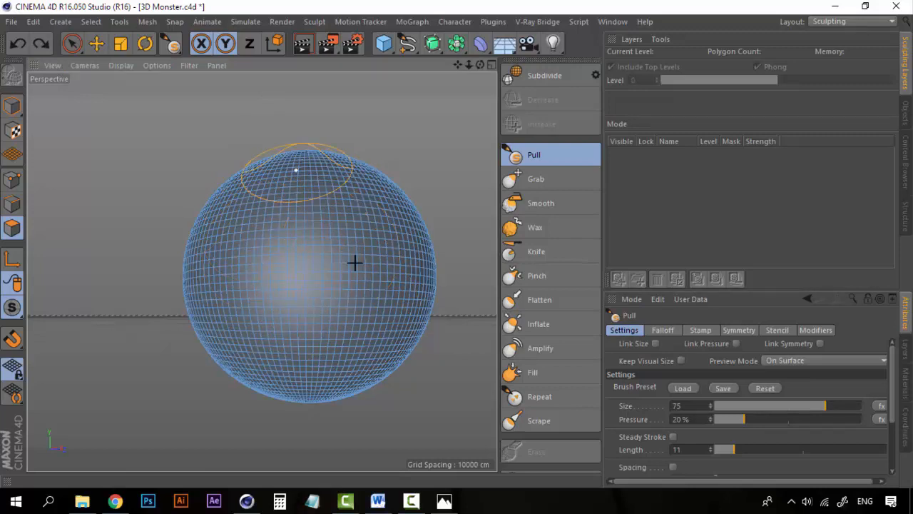
left_click(789, 418)
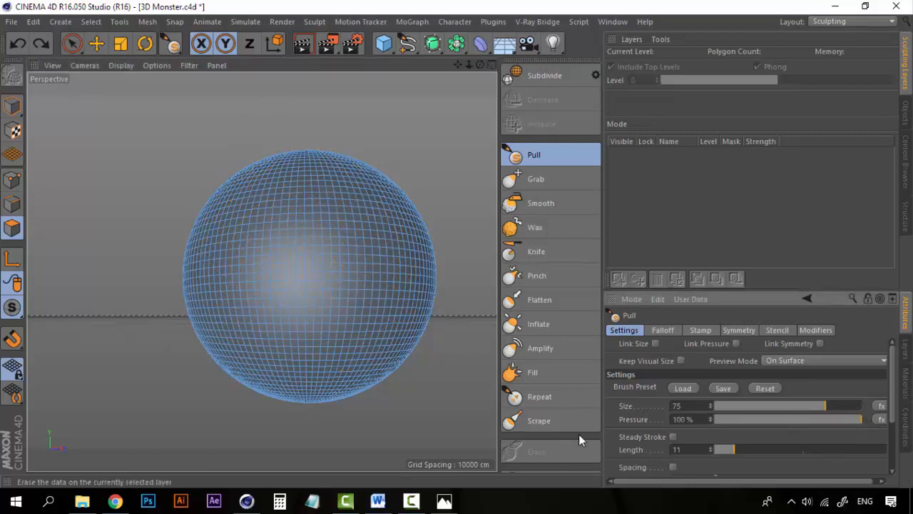
mouse_move(216, 269)
left_mouse_down()
mouse_move(202, 190)
mouse_move(217, 125)
mouse_move(192, 288)
mouse_move(198, 159)
mouse_move(212, 292)
mouse_move(221, 96)
mouse_move(208, 234)
left_mouse_up()
key("ctrl+z")
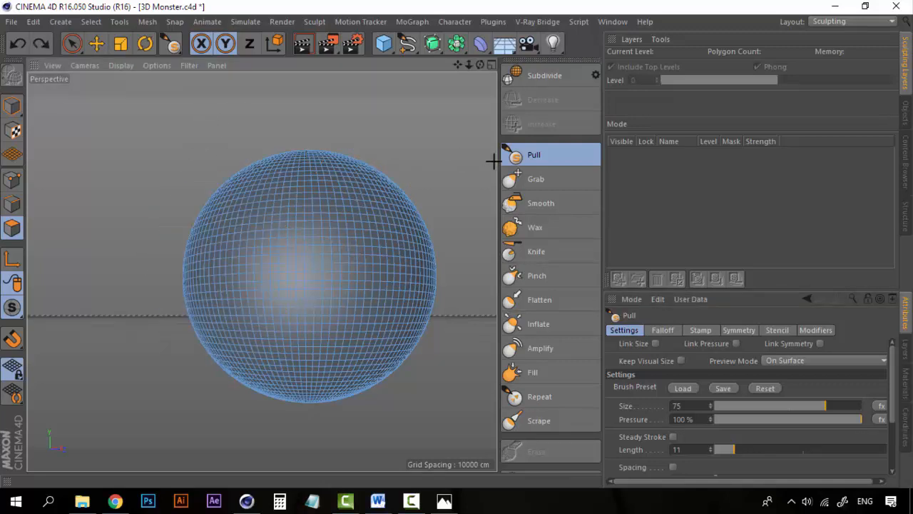
- Set the Grab brush's size to 93 and clear the stray polygon selection on the sphere
left_click(548, 182)
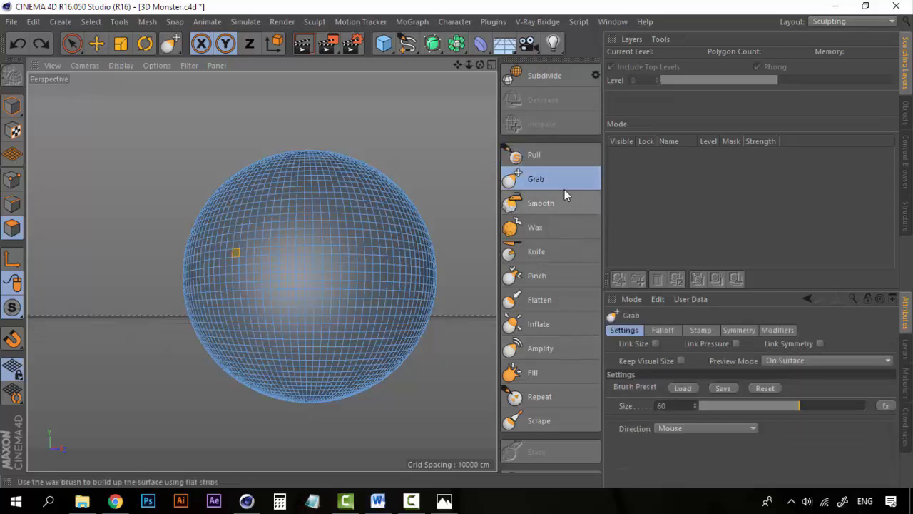
left_click(553, 158)
left_click(544, 181)
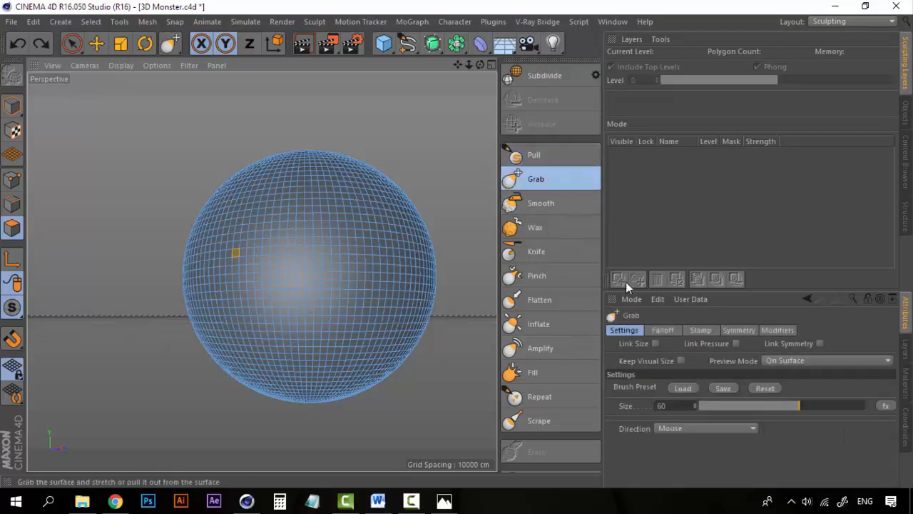
left_click(853, 405)
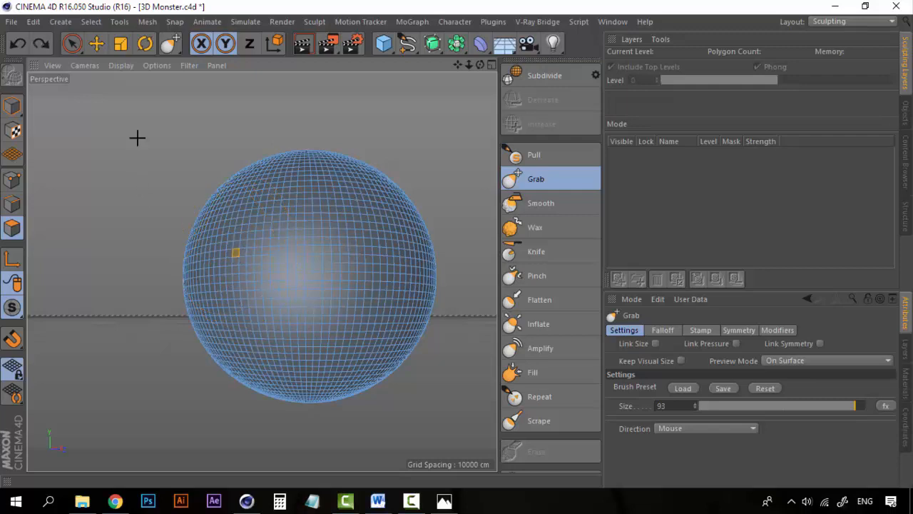
left_click(73, 43)
left_click(549, 178)
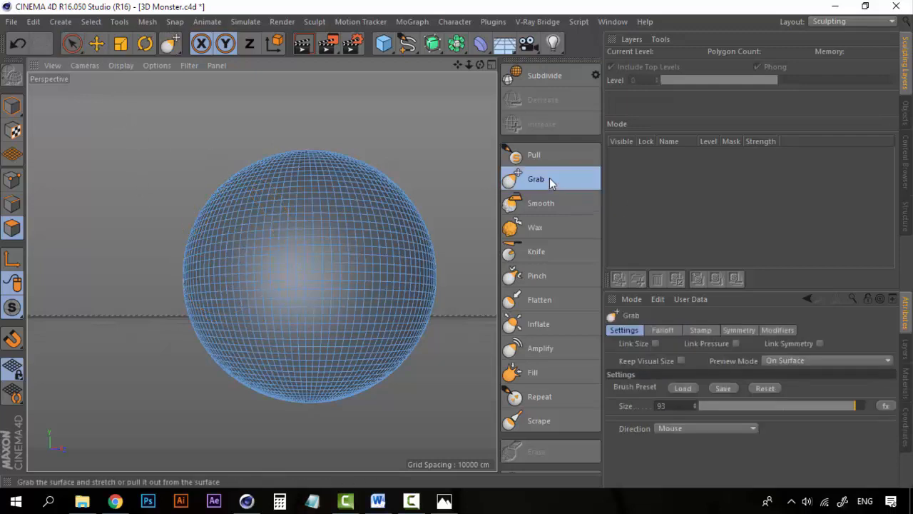
- Brush over the front and lower part of the sphere with the Smooth brush
left_click(553, 206)
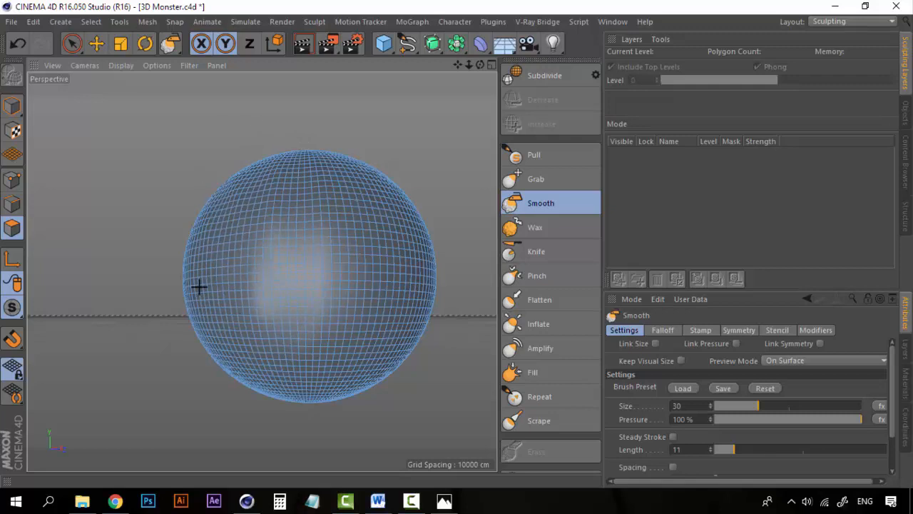
mouse_move(192, 340)
left_mouse_down()
mouse_move(250, 204)
mouse_move(331, 138)
mouse_move(299, 361)
left_mouse_up()
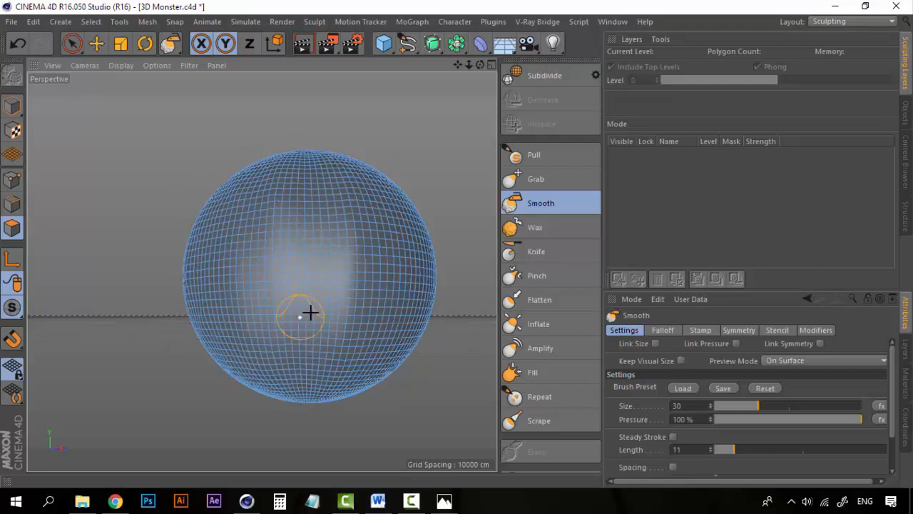
- Try the Knife brush by cutting three vertical grooves down the front of the sphere, and undo them
mouse_move(310, 313)
left_mouse_down("alt")
mouse_move(249, 267)
mouse_move(193, 295)
mouse_move(311, 247)
mouse_move(369, 194)
mouse_move(369, 214)
left_mouse_up("alt")
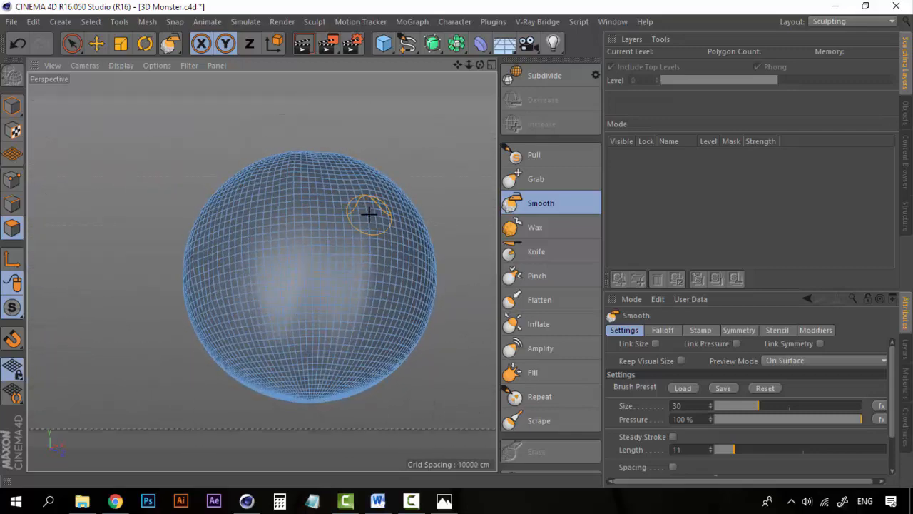
left_click(534, 254)
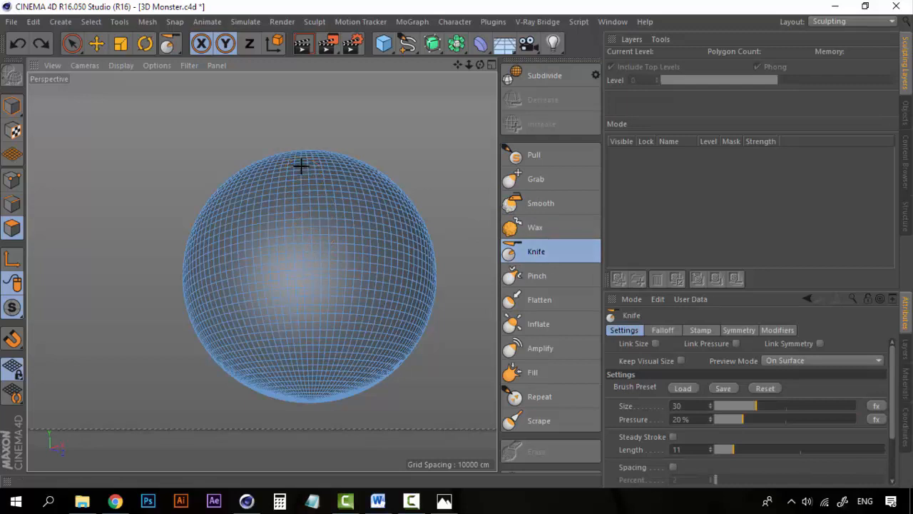
left_click_drag(302, 163, 298, 393)
left_click_drag(286, 159, 285, 393)
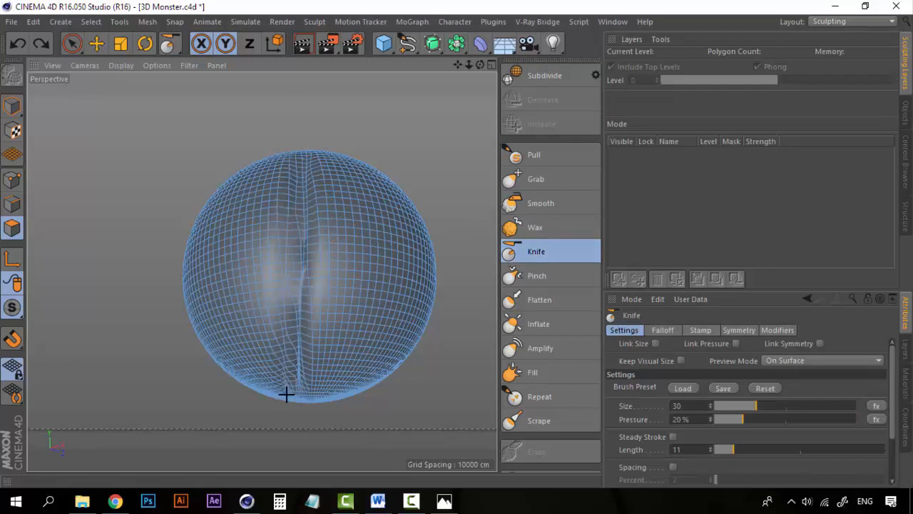
left_click_drag(314, 161, 301, 323)
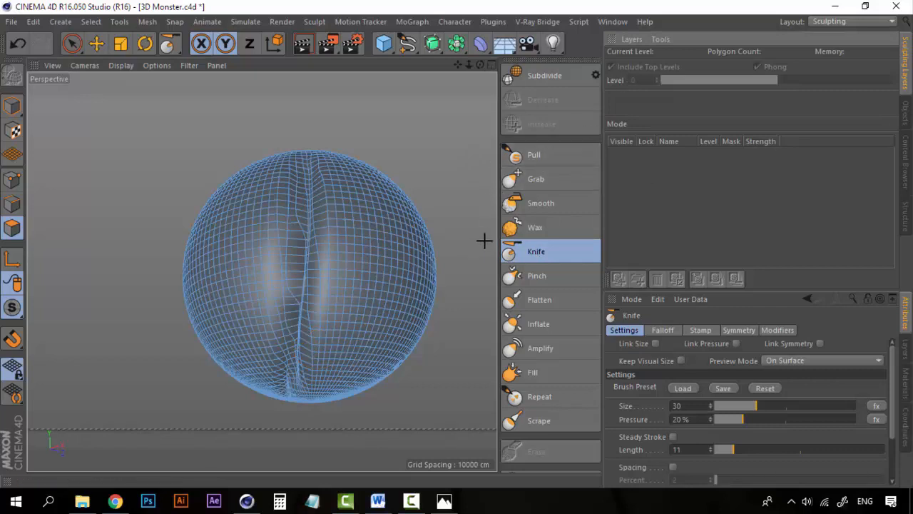
key("ctrl+z")
- Try the Inflate brush by raising a vertical ridge on the upper front of the sphere, and undo it
left_click(533, 323)
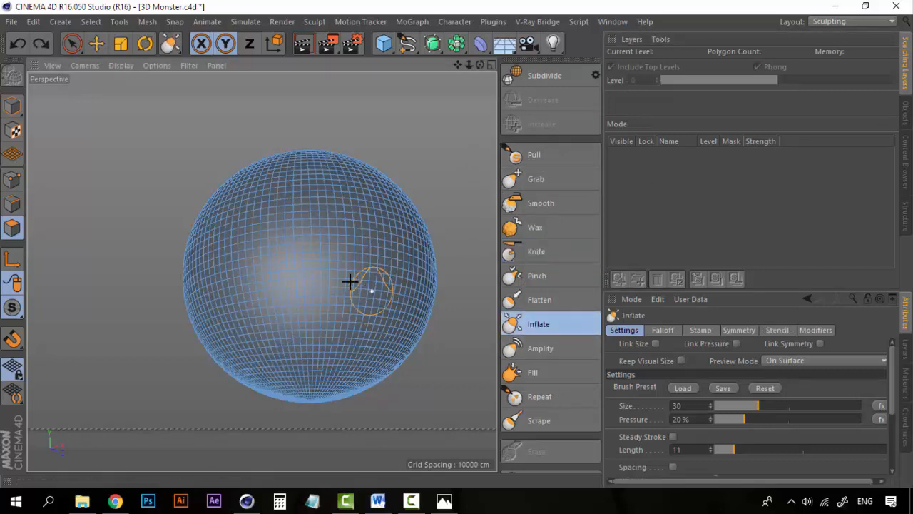
mouse_move(343, 186)
left_mouse_down()
mouse_move(336, 271)
mouse_move(321, 140)
mouse_move(334, 267)
left_mouse_up()
left_click_drag(347, 123, 338, 202)
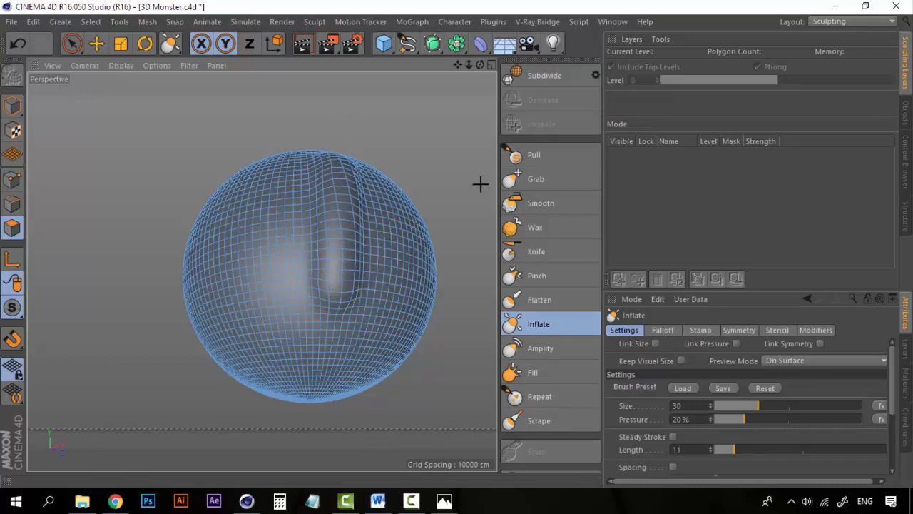
key("ctrl+z")
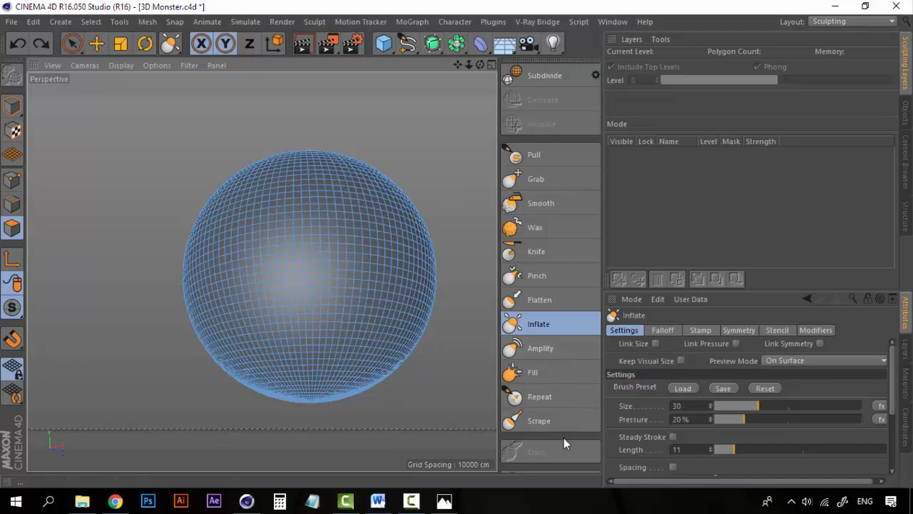
- Set the Pull brush's pressure to 44.2% and test it with a vertical ridge down the sphere's front, undoing the stroke
left_click(535, 157)
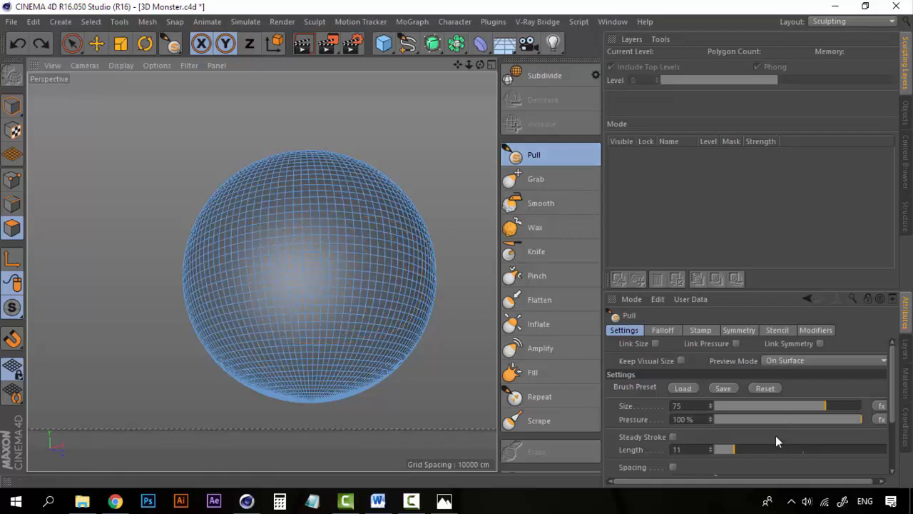
left_click_drag(785, 418, 780, 420)
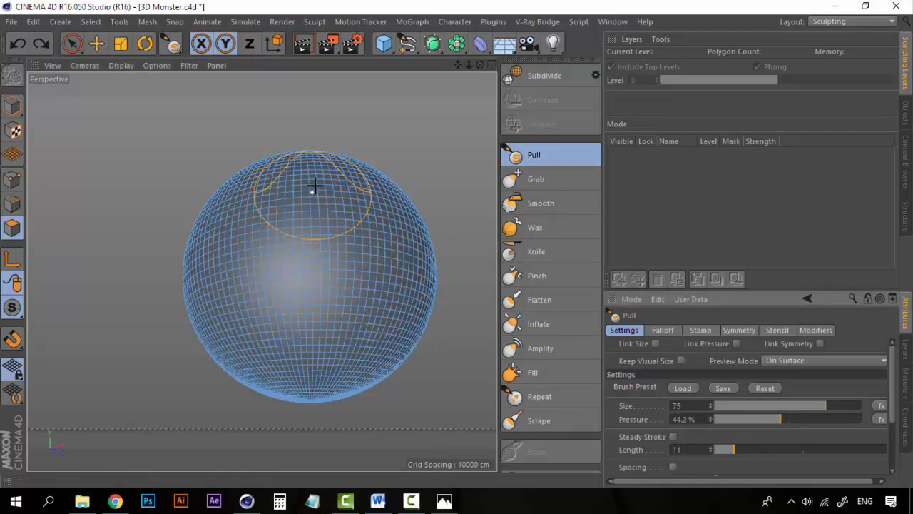
mouse_move(312, 188)
left_mouse_down()
mouse_move(319, 326)
mouse_move(309, 136)
mouse_move(321, 329)
mouse_move(306, 96)
mouse_move(308, 226)
left_mouse_up()
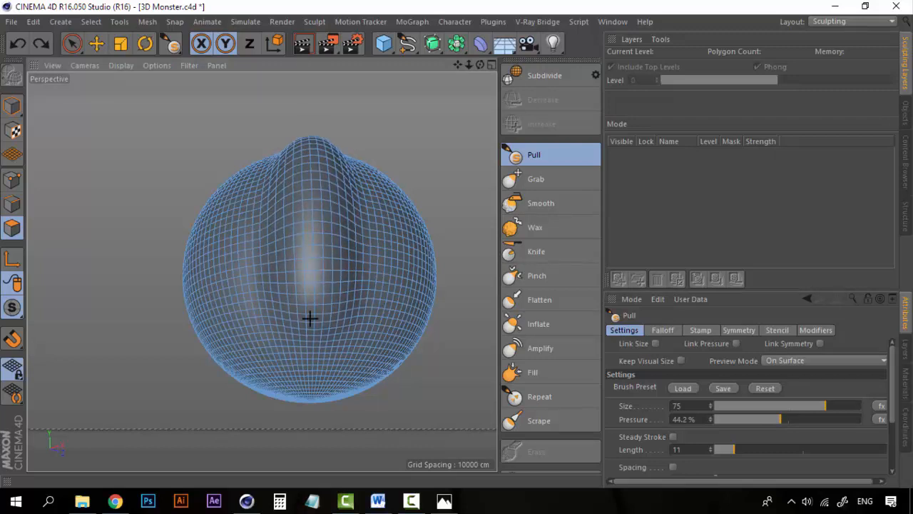
key("ctrl+z")
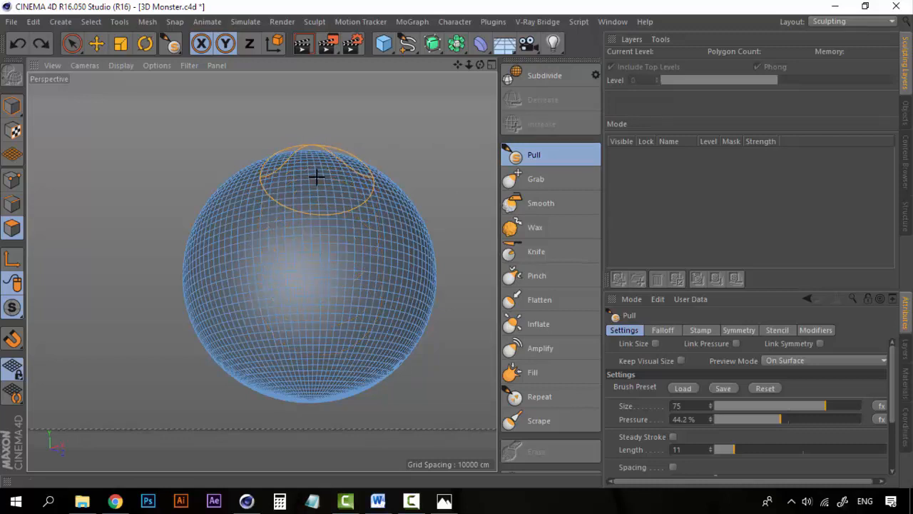
- Carve a wide vertical groove into the sphere's front with the Pull brush, inspect it from the side, and undo it
mouse_move(320, 254)
left_mouse_down()
mouse_move(321, 332)
mouse_move(310, 116)
mouse_move(326, 338)
mouse_move(310, 116)
mouse_move(309, 353)
mouse_move(310, 107)
left_mouse_up()
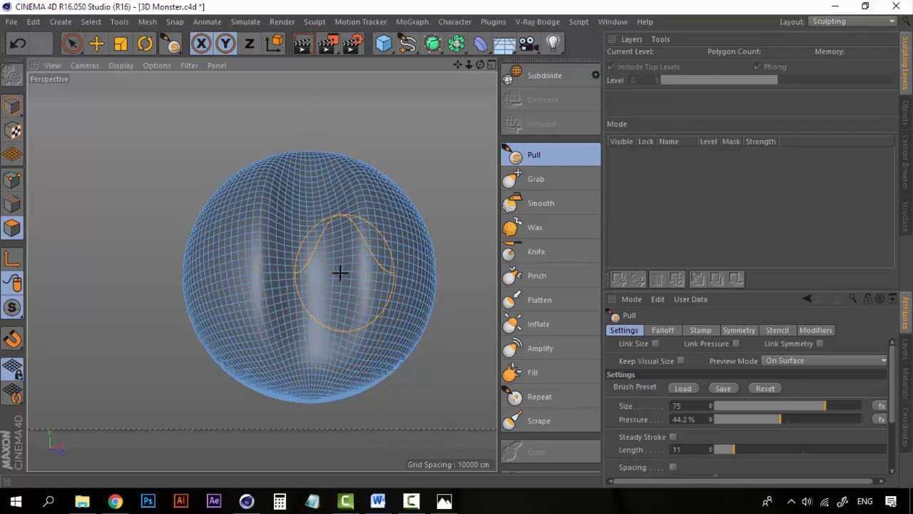
mouse_move(326, 275)
left_mouse_down("alt")
mouse_move(249, 292)
mouse_move(188, 321)
mouse_move(189, 344)
left_mouse_up("alt")
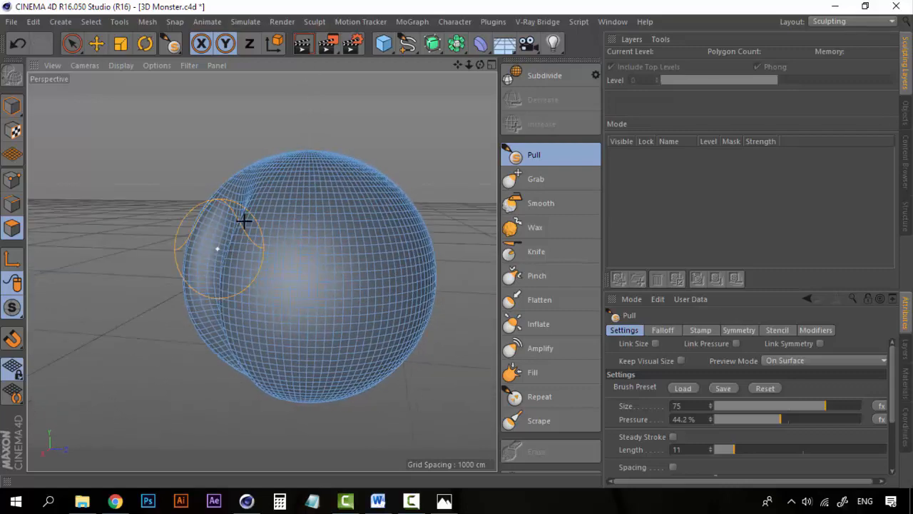
mouse_move(211, 270)
left_mouse_down("alt")
mouse_move(222, 244)
mouse_move(260, 233)
left_mouse_up("alt")
mouse_move(245, 368)
left_mouse_down("alt")
mouse_move(295, 350)
mouse_move(322, 297)
mouse_move(314, 364)
mouse_move(316, 317)
left_mouse_up("alt")
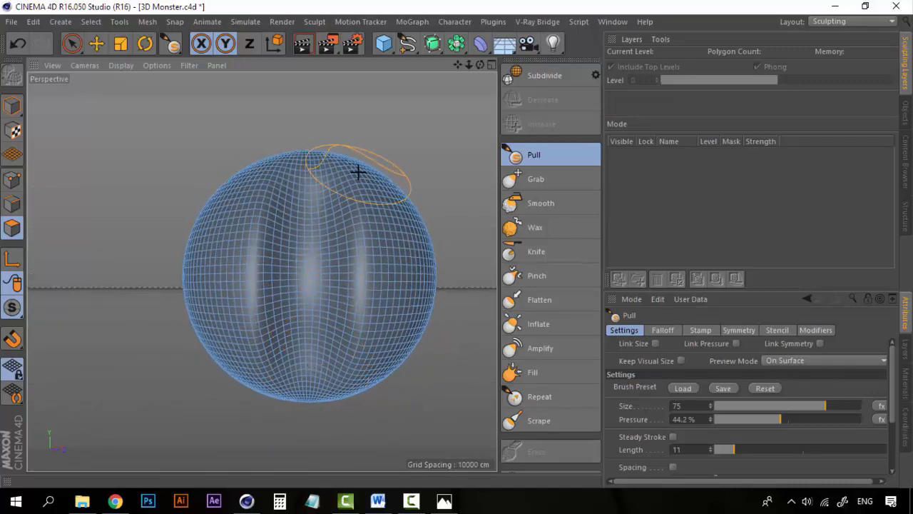
key("ctrl+z")
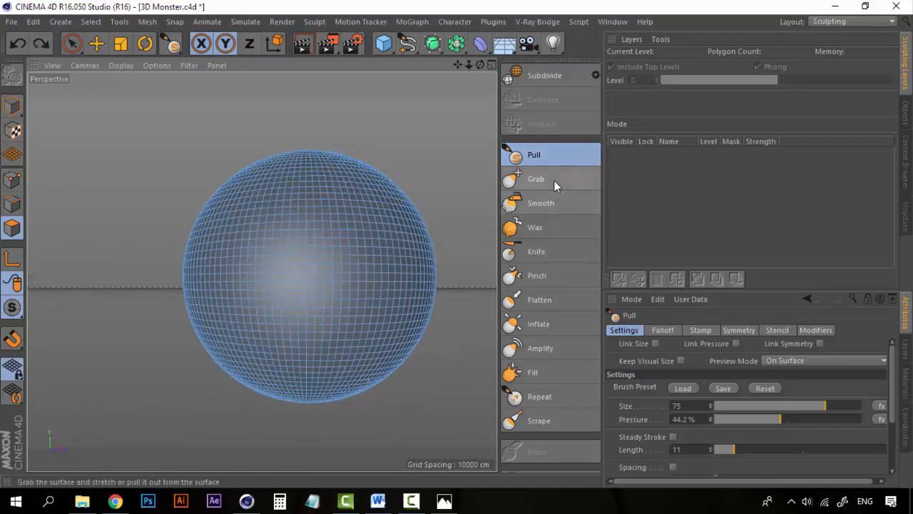
- Try the Grab brush by dragging the centre of the sphere's front, and undo the deformation
left_click(554, 180)
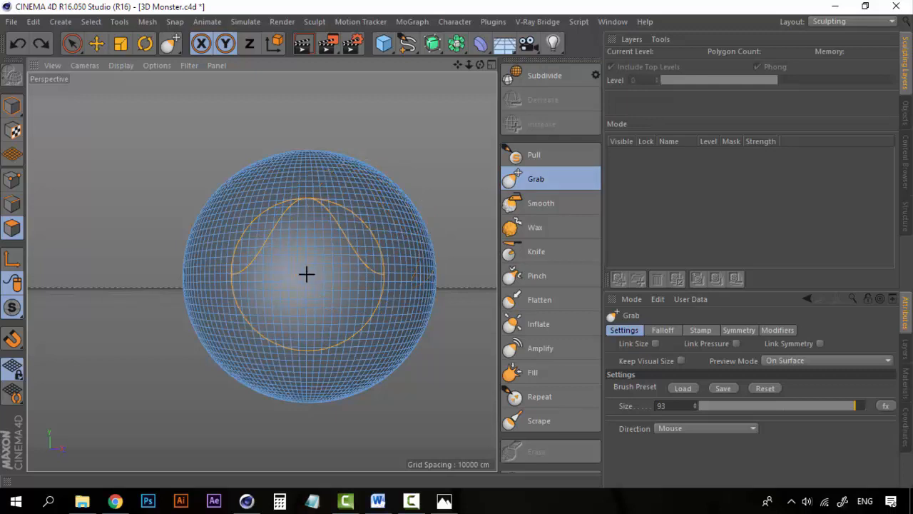
mouse_move(314, 281)
left_mouse_down()
mouse_move(334, 165)
mouse_move(408, 40)
mouse_move(423, 26)
mouse_move(510, 3)
mouse_move(607, 4)
left_mouse_up()
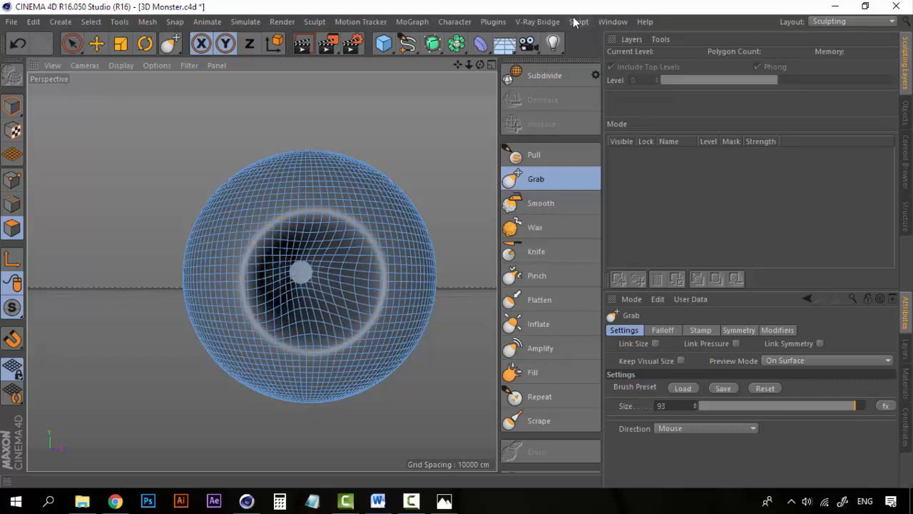
key("ctrl+z")
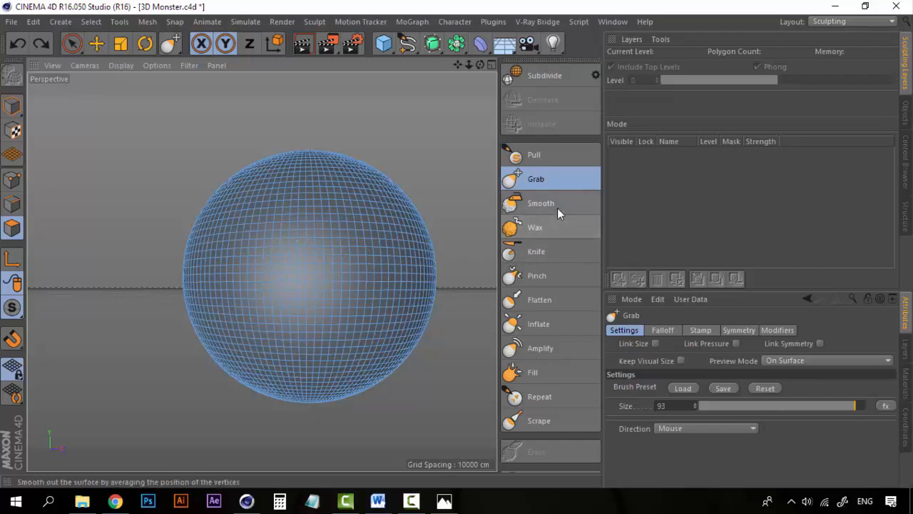
- Test the Knife brush with a vertical cut from the top of the sphere, and undo it
left_click(541, 252)
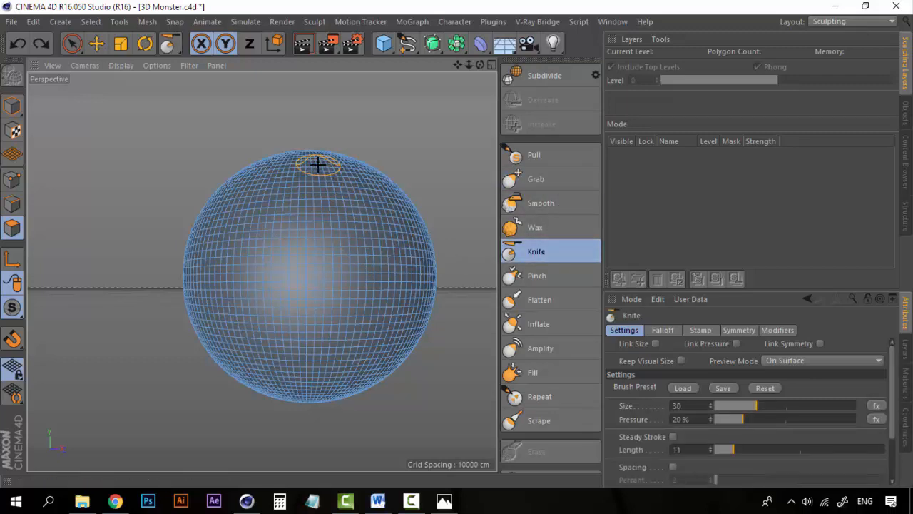
mouse_move(318, 164)
left_mouse_down()
mouse_move(341, 393)
mouse_move(320, 281)
mouse_move(320, 169)
mouse_move(320, 366)
mouse_move(318, 159)
mouse_move(320, 178)
left_mouse_up()
key("ctrl+z")
mouse_move(301, 284)
left_mouse_down("alt")
mouse_move(476, 281)
mouse_move(155, 298)
left_mouse_up("alt")
key("ctrl+z")
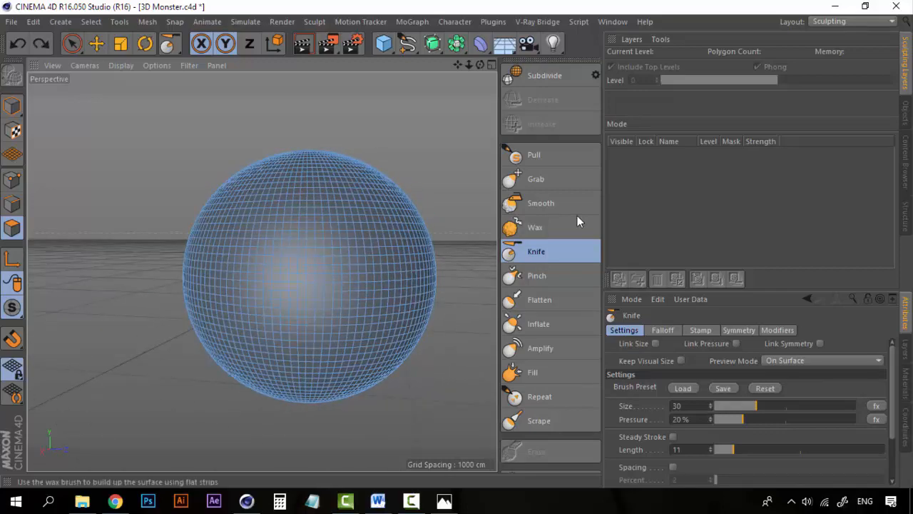
- Delete the practice sphere from the scene
left_click(560, 155)
scroll(271, 260, "down", 3)
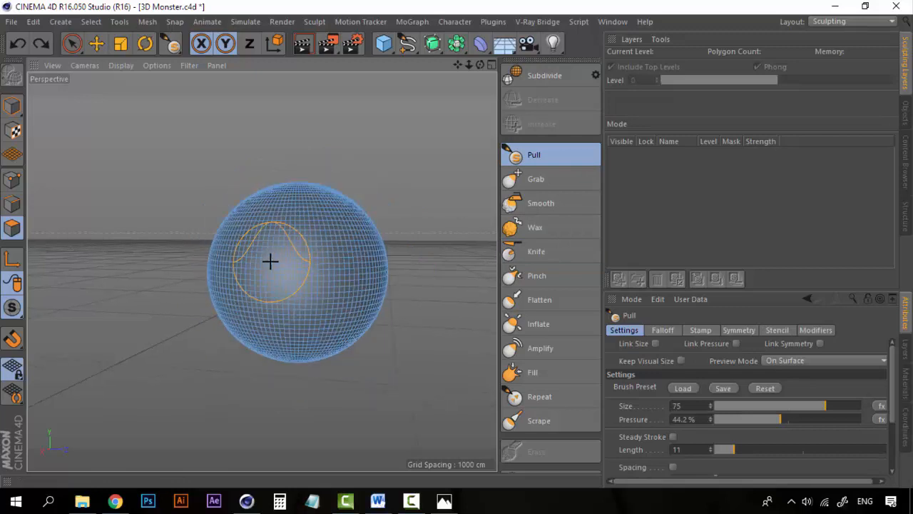
scroll(270, 262, "down", 3)
middle_click_drag(302, 256, 400, 224, "alt")
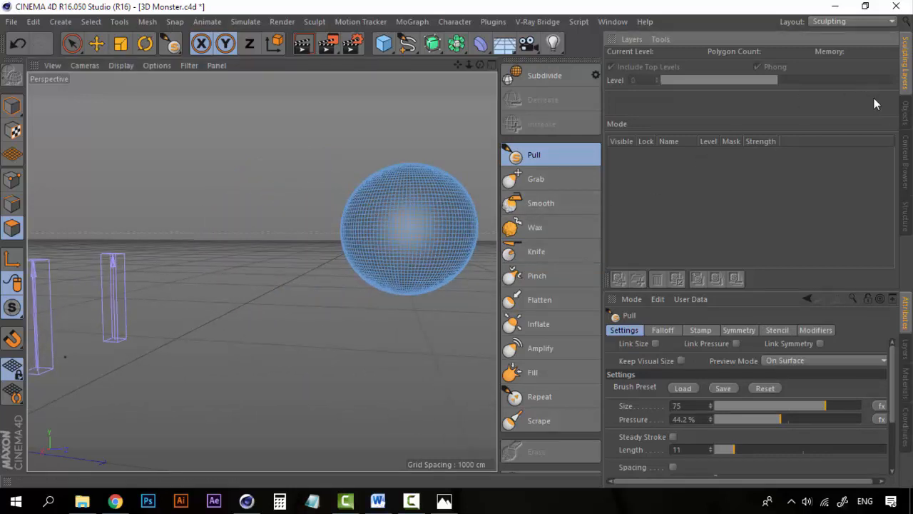
left_click(904, 110)
left_click(642, 56)
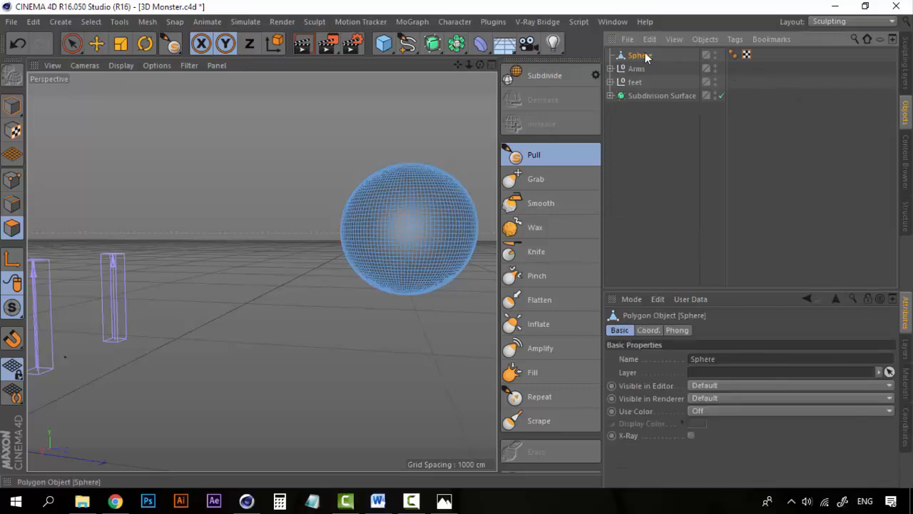
key("Delete")
- Show the monster in a maximized Front view and display it with Gouraud Shading
scroll(264, 298, "down", 6)
scroll(86, 325, "up", 3)
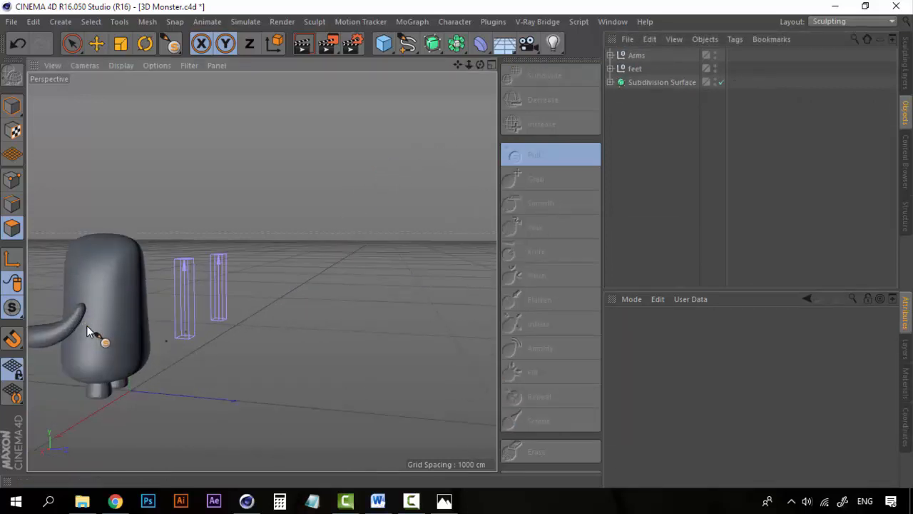
mouse_move(86, 325)
left_mouse_down("alt")
mouse_move(281, 312)
mouse_move(297, 284)
mouse_move(337, 284)
left_mouse_up("alt")
scroll(337, 285, "up", 2)
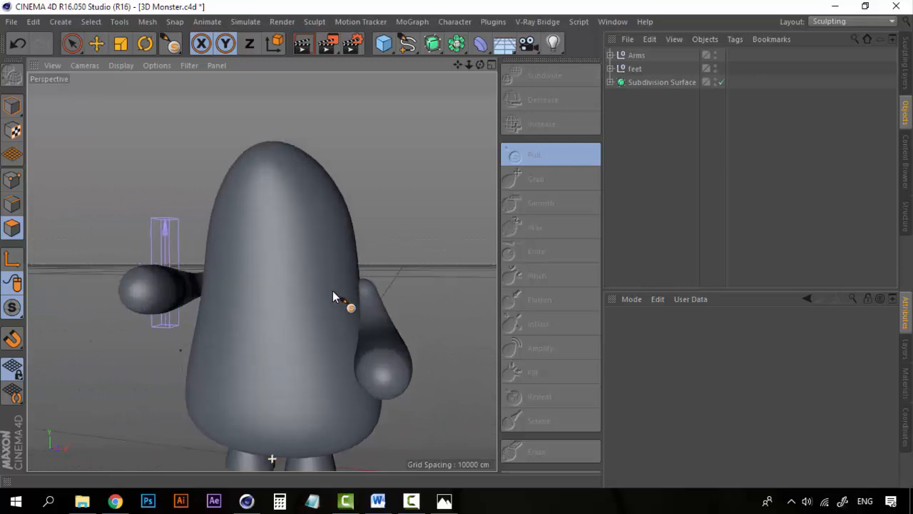
left_click(494, 63)
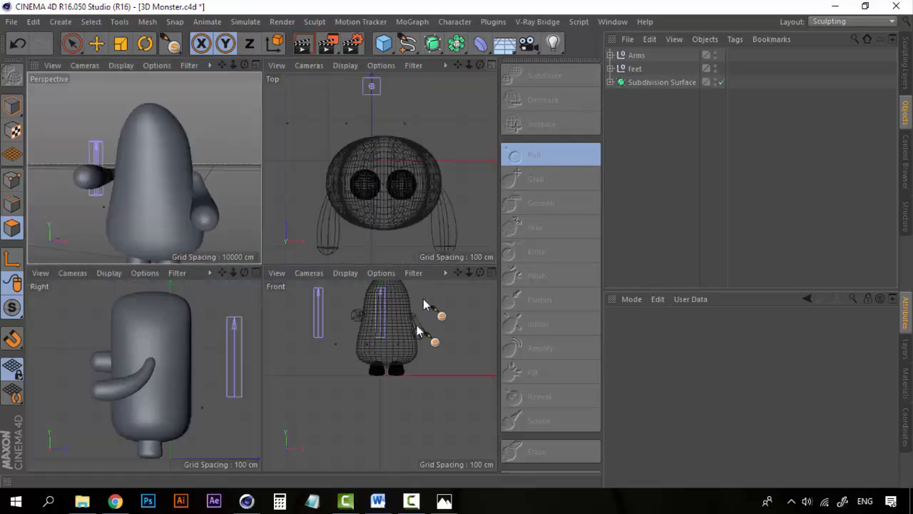
left_click(492, 273)
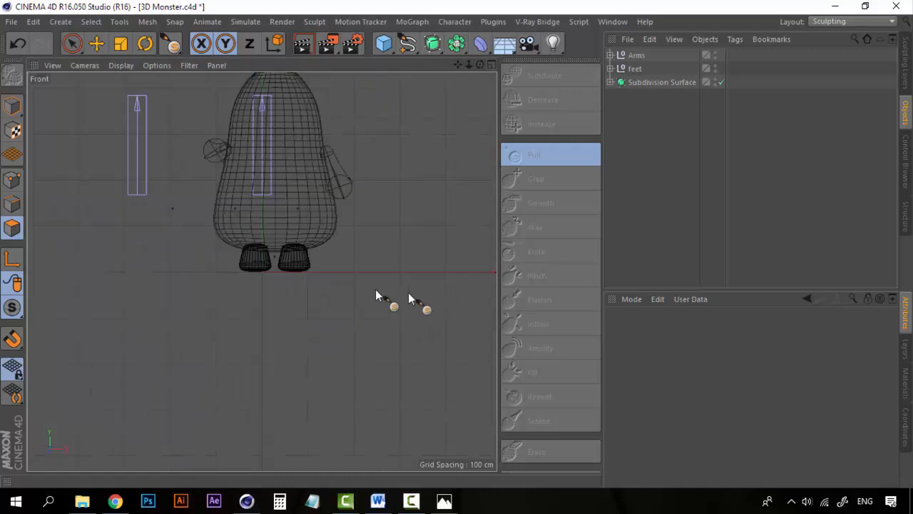
middle_click_drag(330, 189, 361, 305, "alt")
scroll(356, 304, "up", 2)
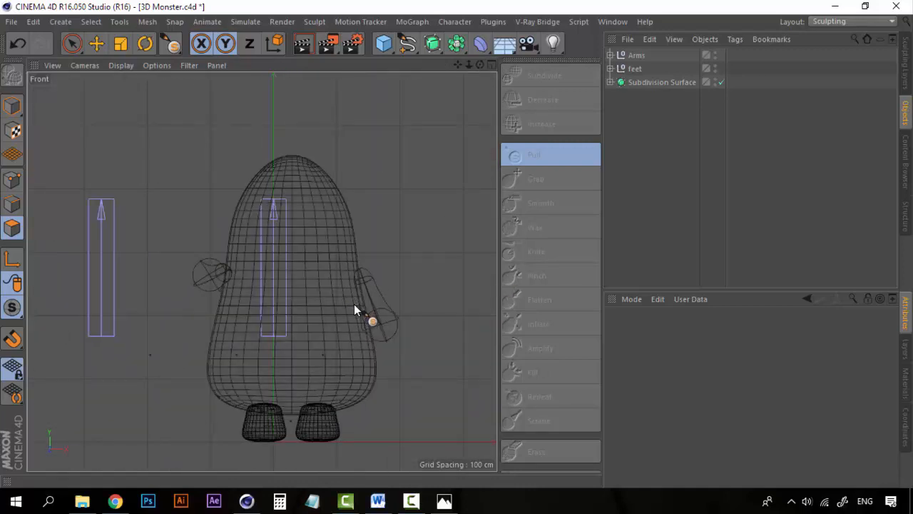
left_click(121, 65)
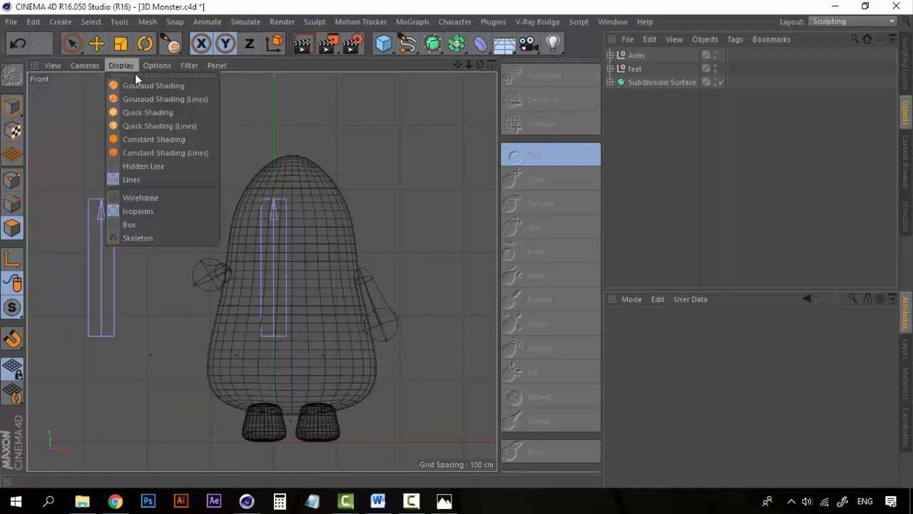
left_click(154, 85)
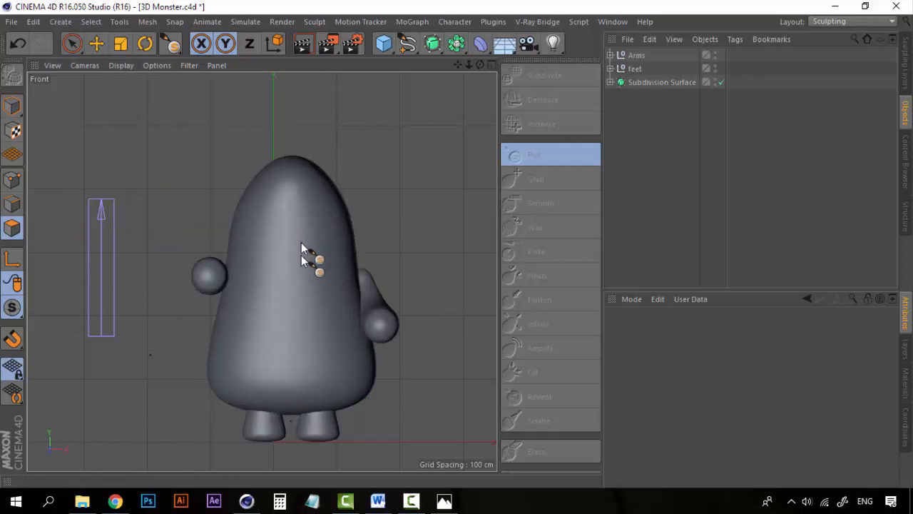
- Convert the monster body's Subdivision Surface into an editable polygon mesh
scroll(297, 271, "up", 5)
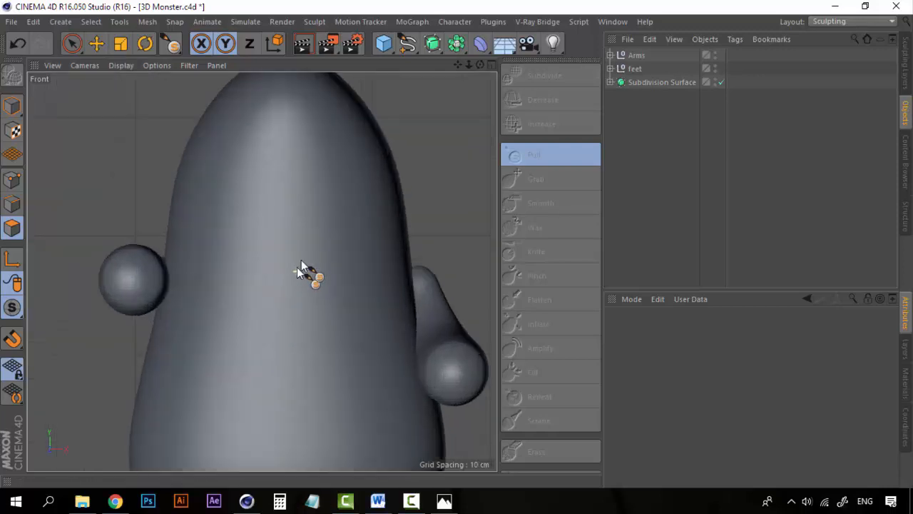
left_click(670, 83)
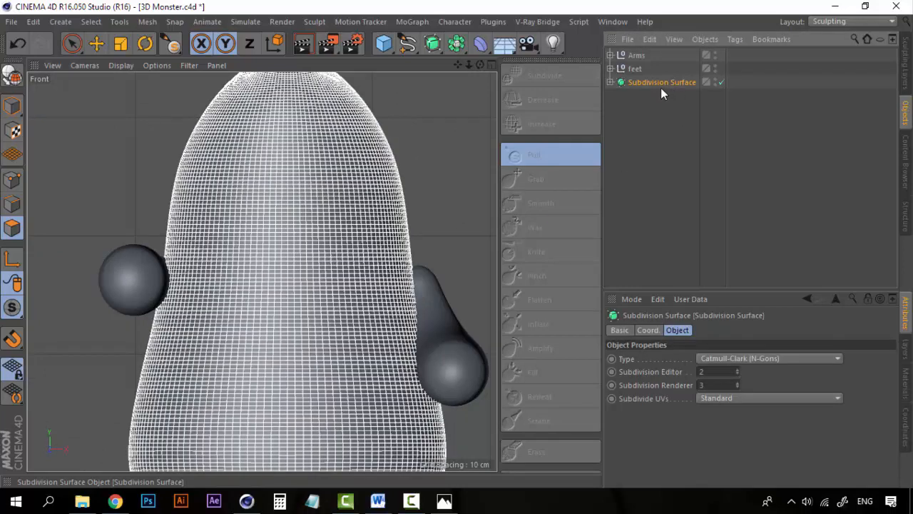
left_click(610, 82)
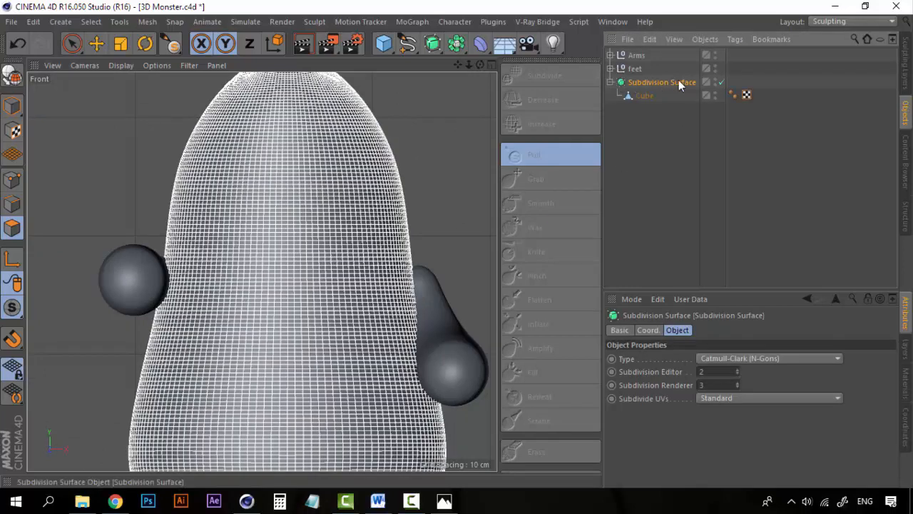
left_click(653, 94)
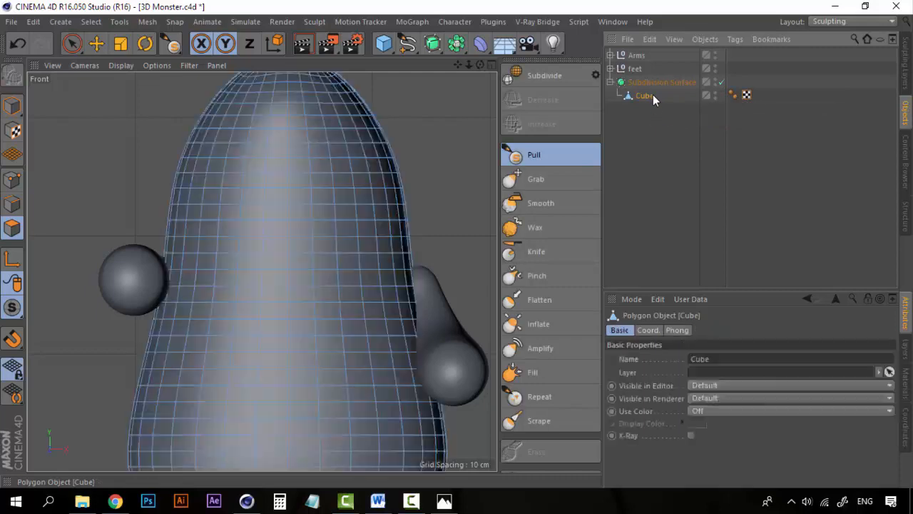
left_click(657, 83)
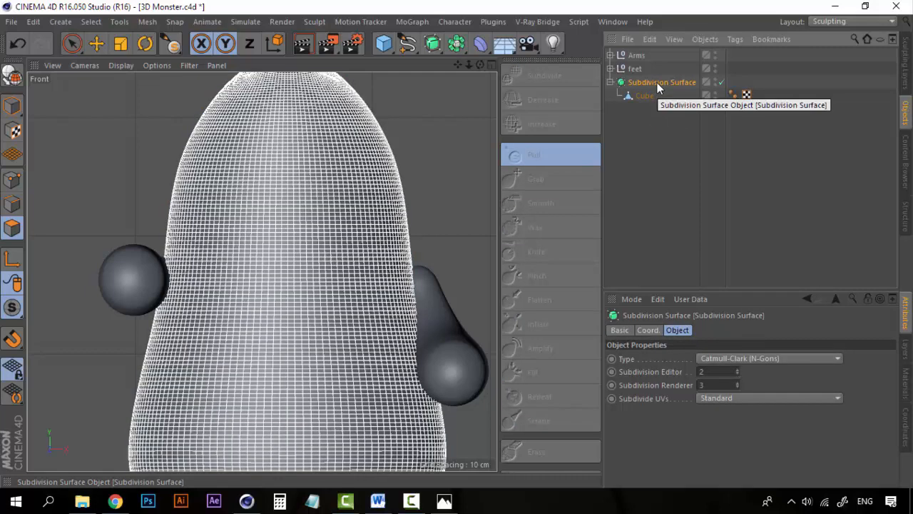
key("c")
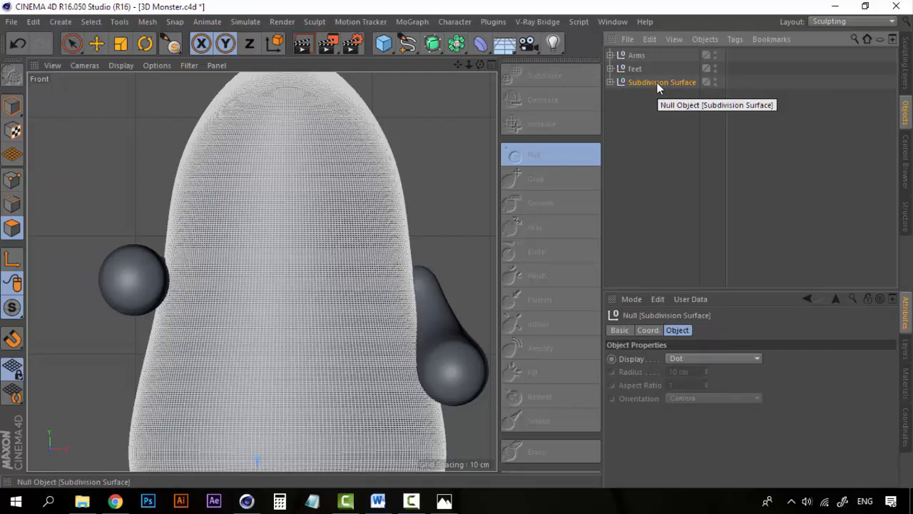
- Move the Cube mesh out of the Subdivision Surface null and delete the empty null
left_click(667, 106)
left_click(664, 84)
left_click(611, 82)
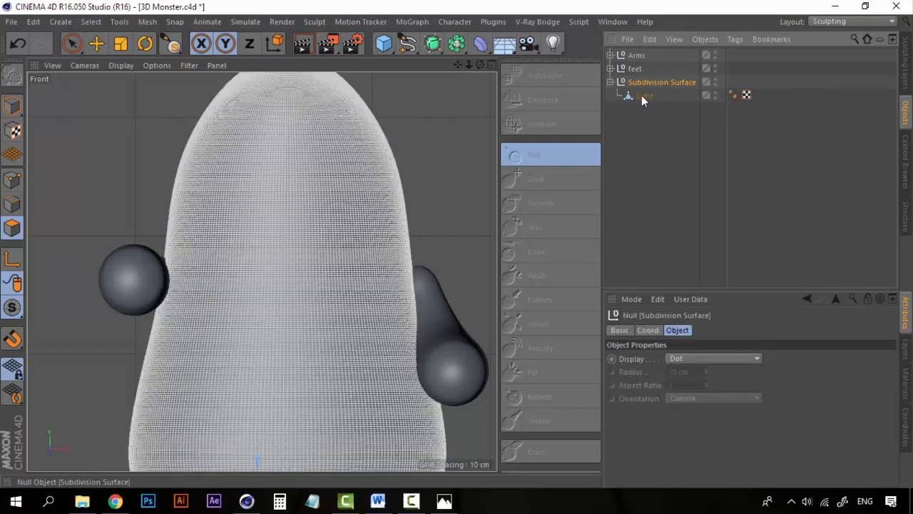
left_click_drag(641, 100, 654, 130)
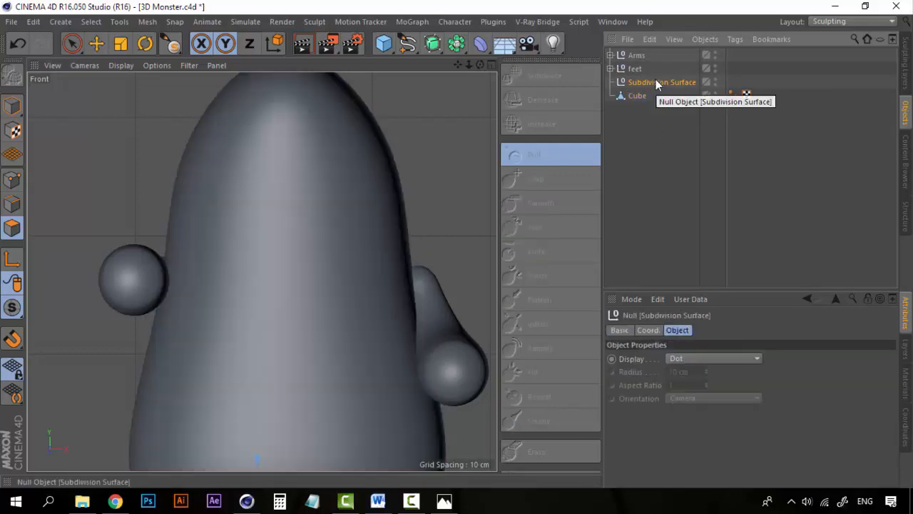
key("Delete")
- Rename the Cube mesh as Body
left_click(639, 82)
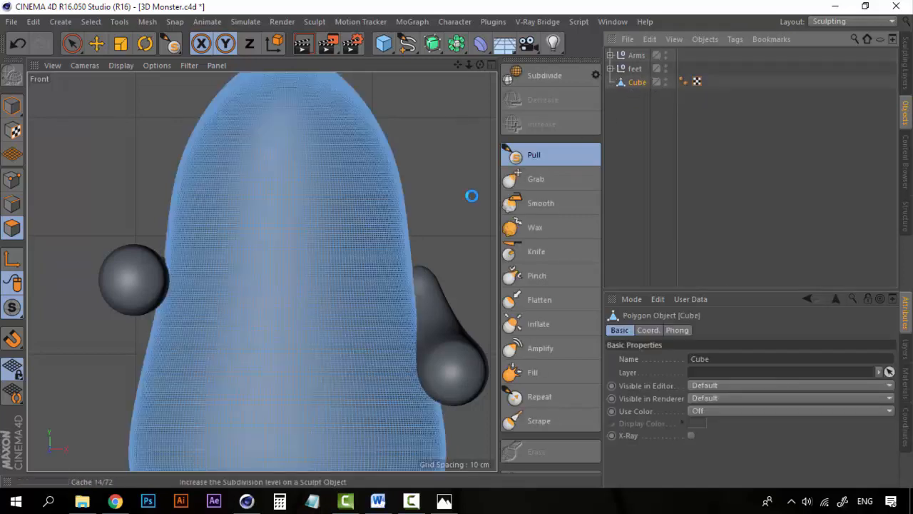
double_click(638, 82)
type("Body")
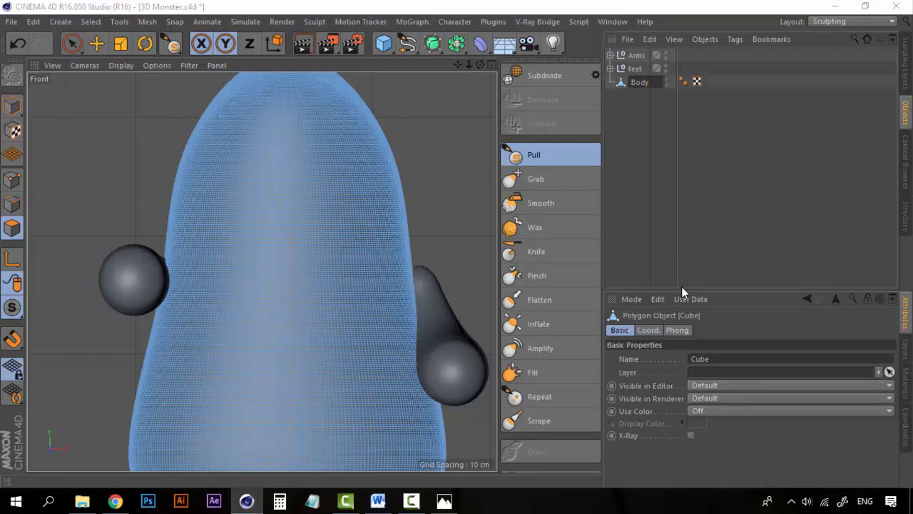
key("Return")
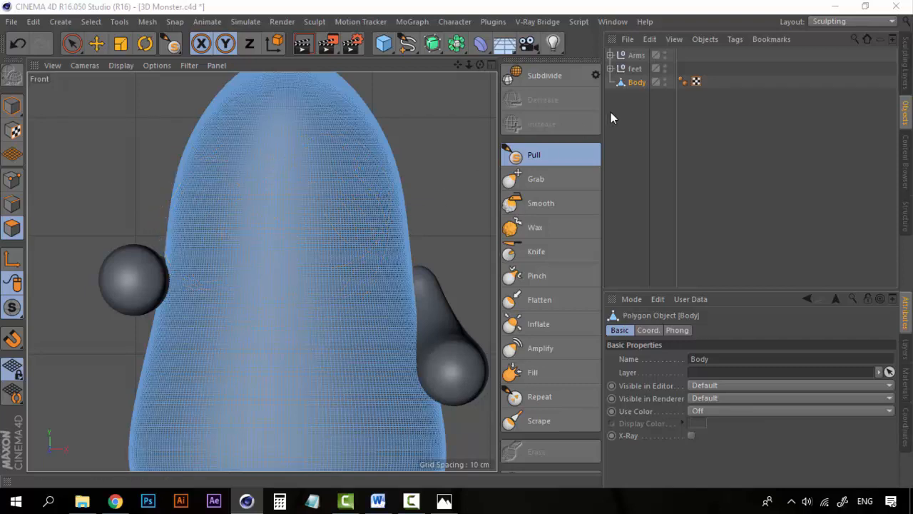
- Duplicate the Body mesh as a backup and hide the copy in both the editor and the renderer
left_click(542, 158)
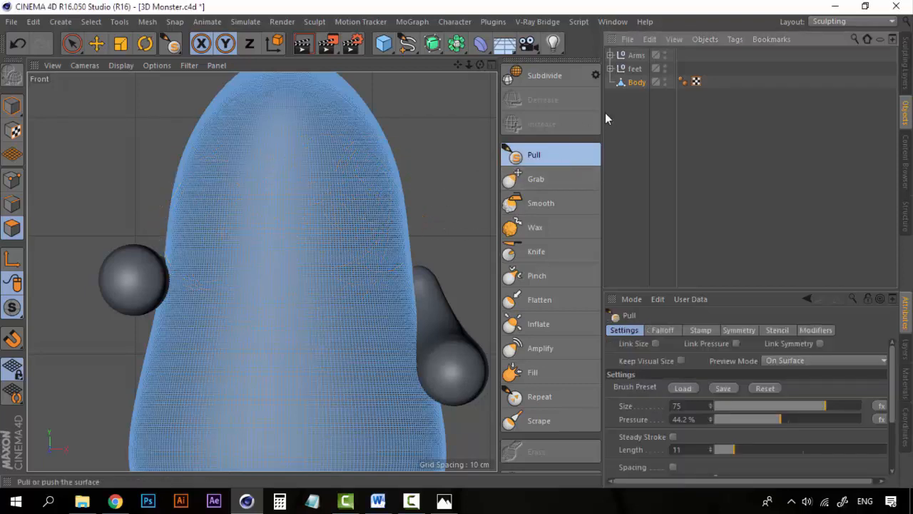
left_click(635, 83)
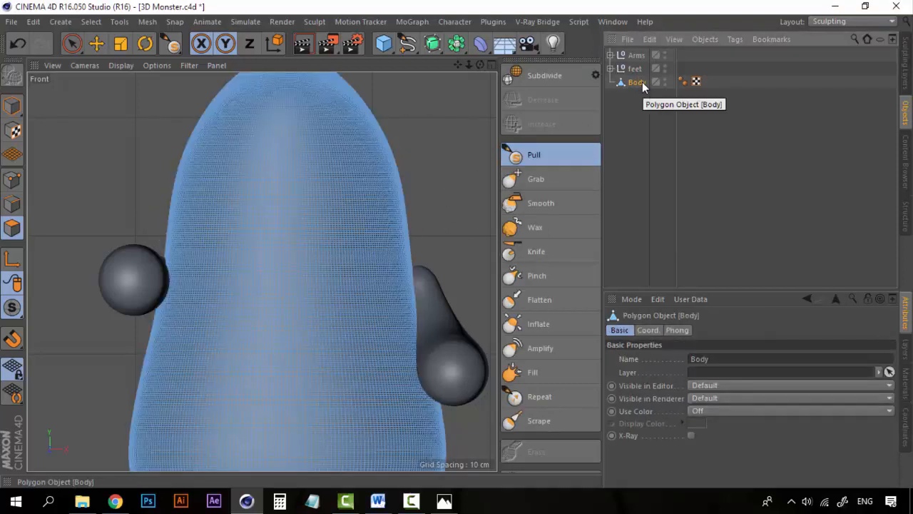
left_click_drag(642, 86, 638, 63, "ctrl")
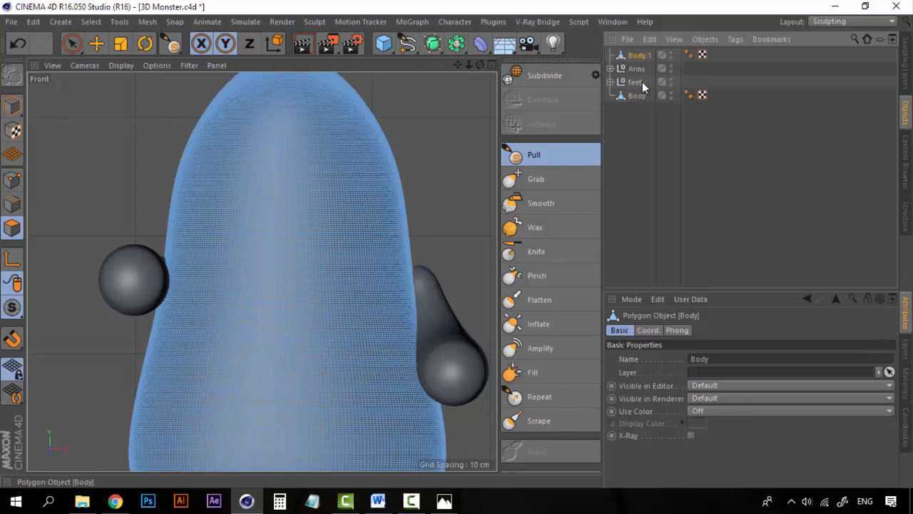
left_click(671, 55)
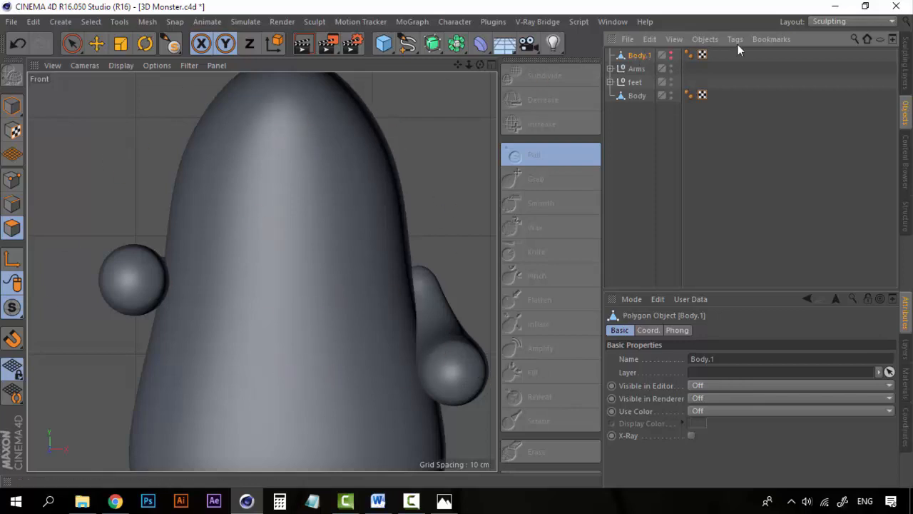
- Select the original Body mesh for sculpting and activate the Pull brush
left_click(633, 95)
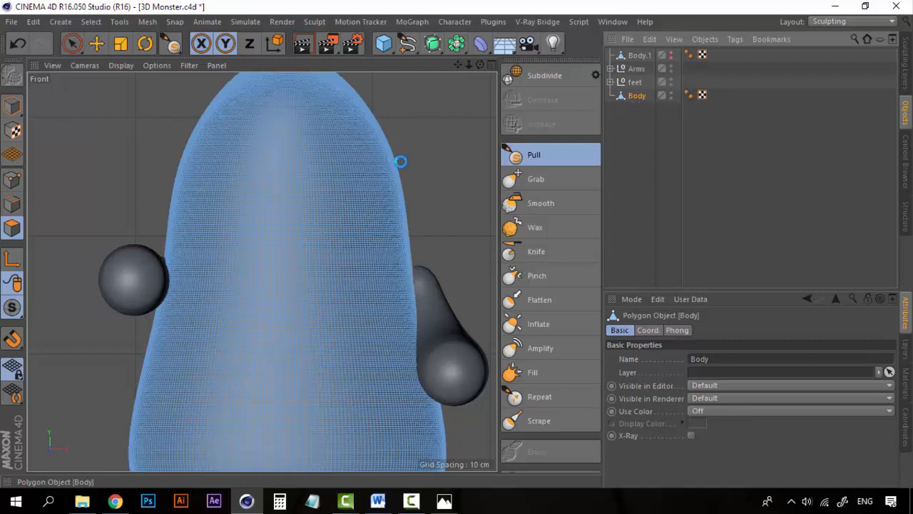
scroll(288, 247, "up", 2)
scroll(288, 248, "up", 2)
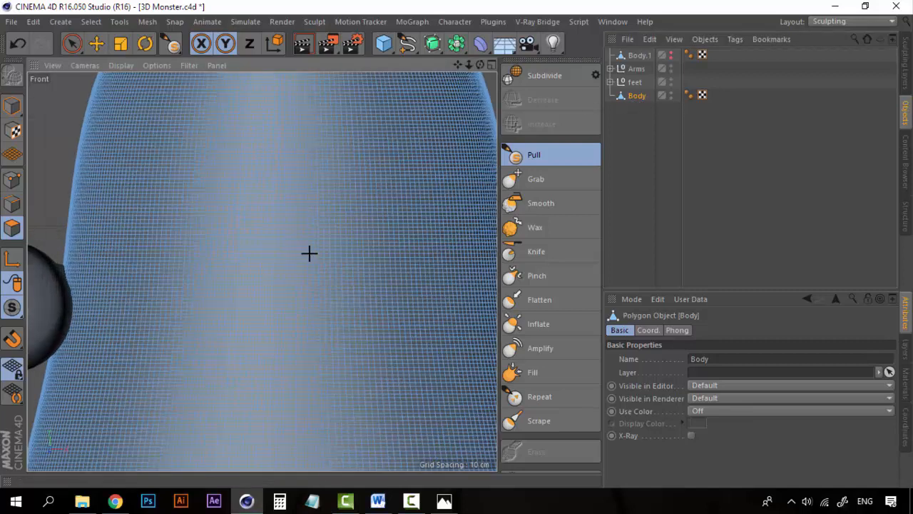
left_click(527, 161)
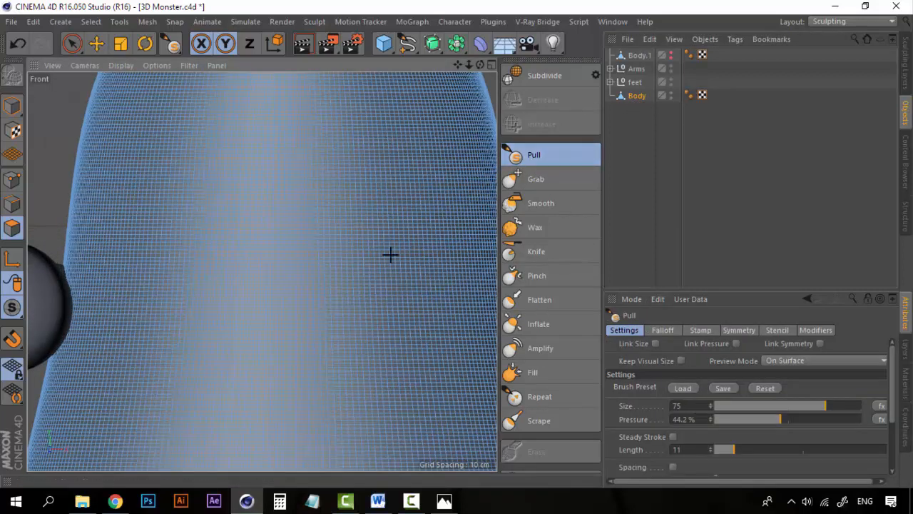
scroll(303, 249, "down", 4)
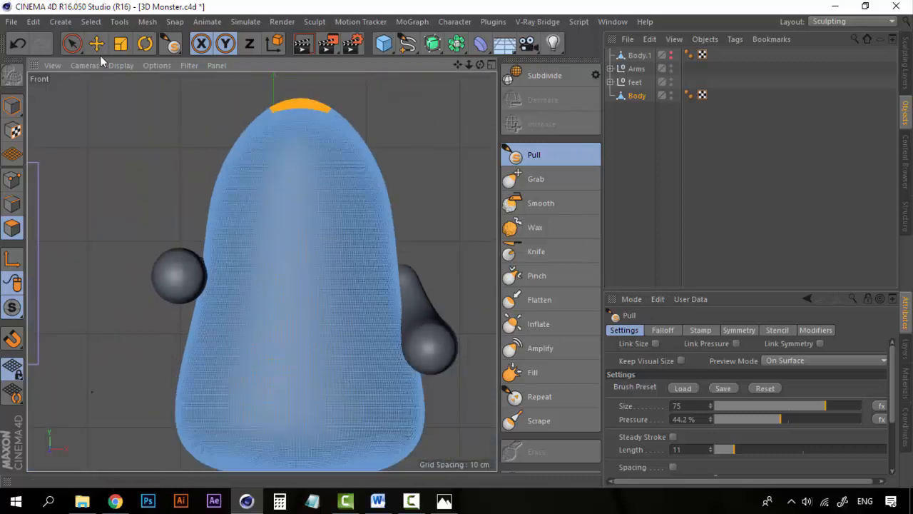
left_click(72, 44)
left_click(177, 146)
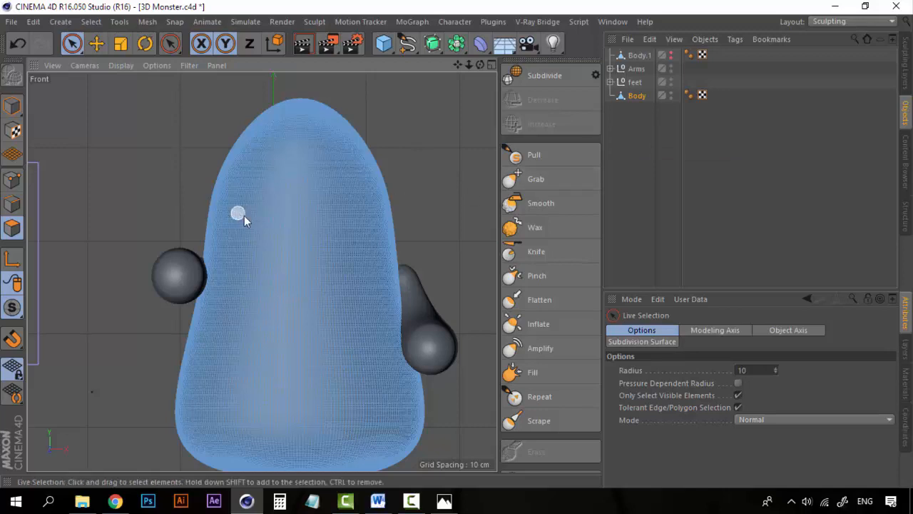
left_click(544, 156)
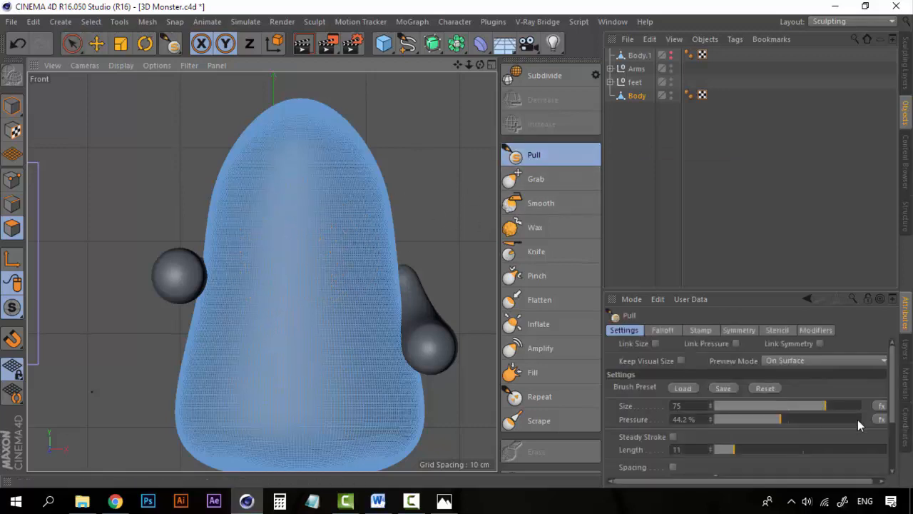
- Set the Pull brush's size to 10 and its pressure to 20.2%
left_click(748, 405)
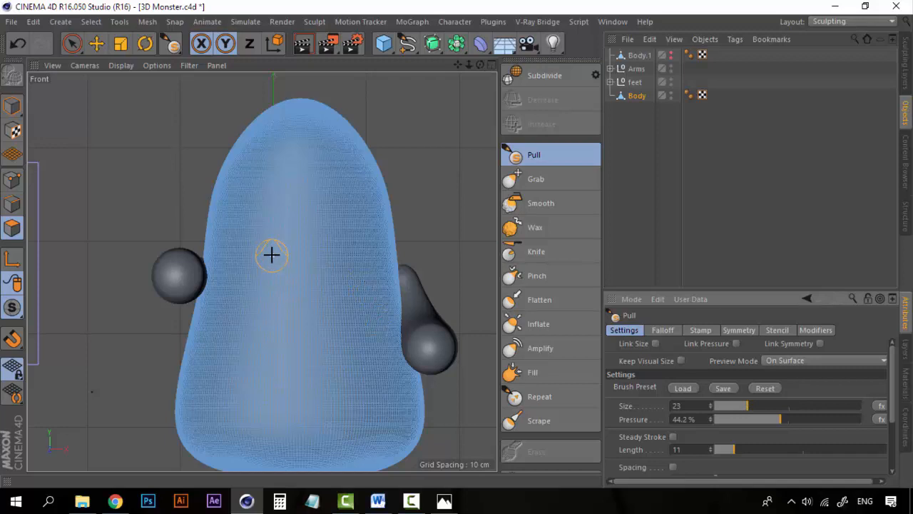
left_click(727, 406)
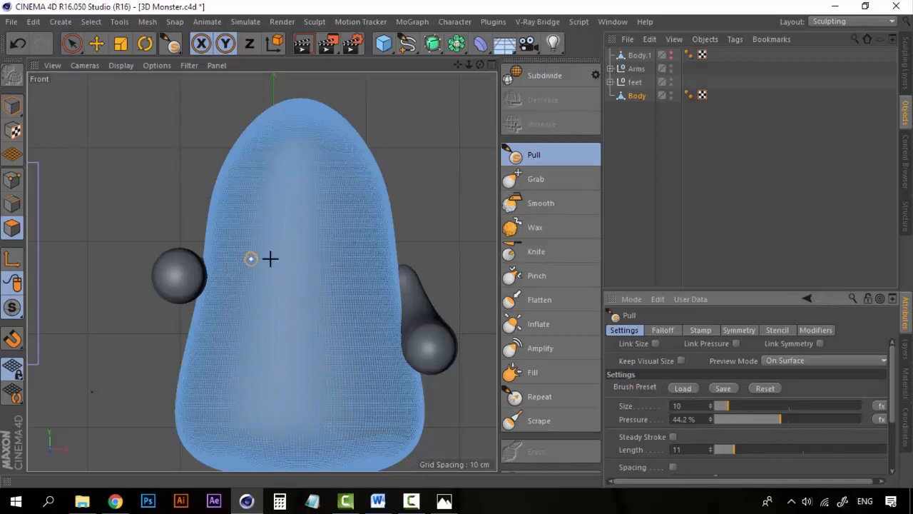
left_click(735, 421)
left_click(733, 421)
left_click_drag(739, 420, 743, 421)
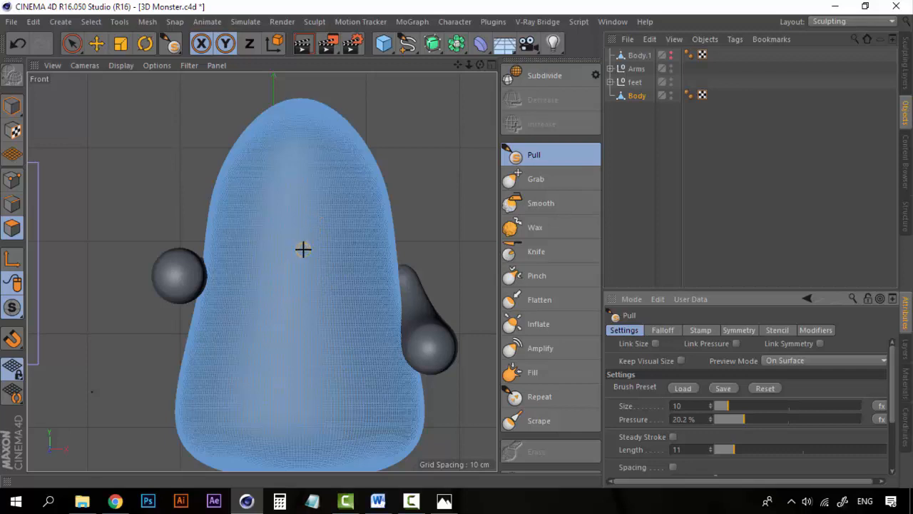
- Try sculpting a small curved mouth on the body's front with the Pull brush, and undo the strokes
scroll(303, 248, "up", 6)
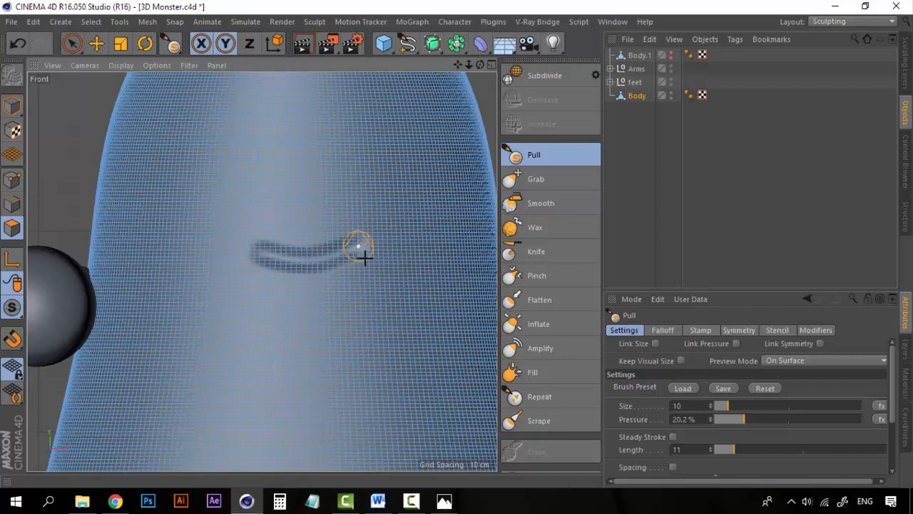
key("ctrl+z")
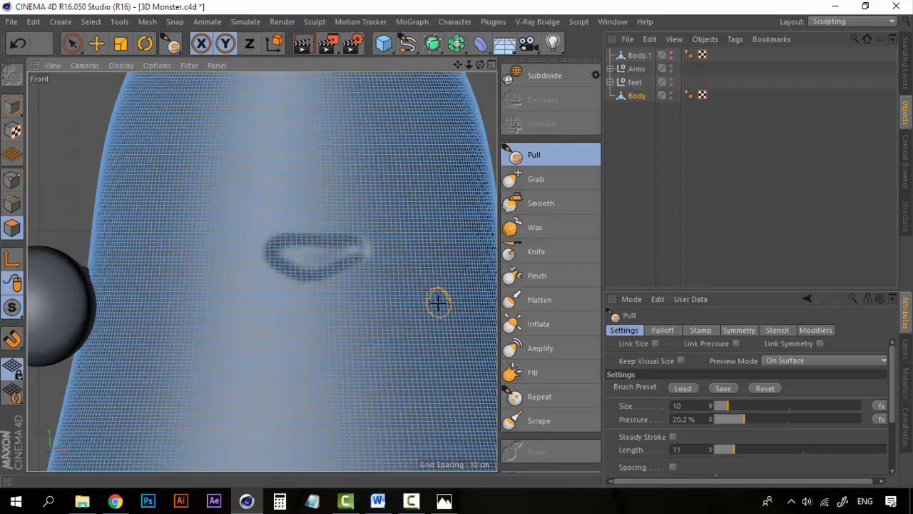
key("ctrl+z")
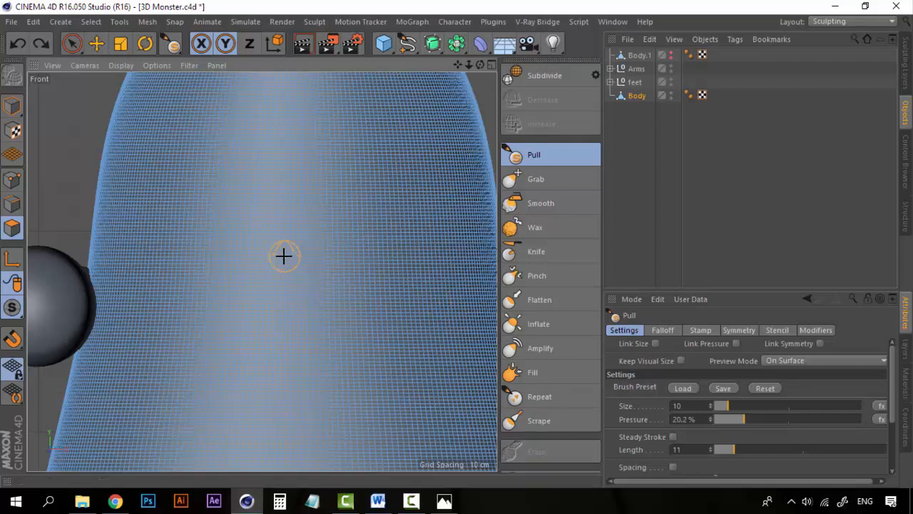
- Lower the Pull brush's pressure to 14.8% and sculpt a crescent-shaped mouth outline on the body's front, undoing the stray stroke
left_click(738, 421)
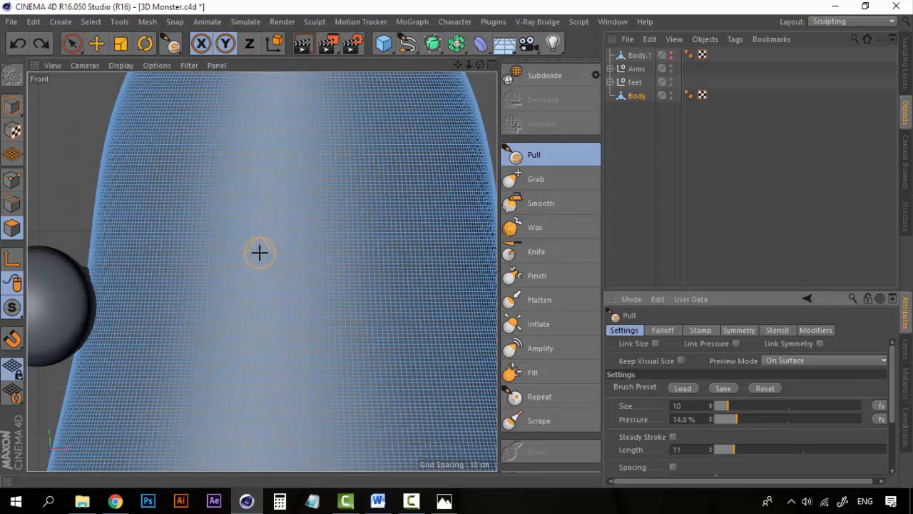
left_click(263, 253)
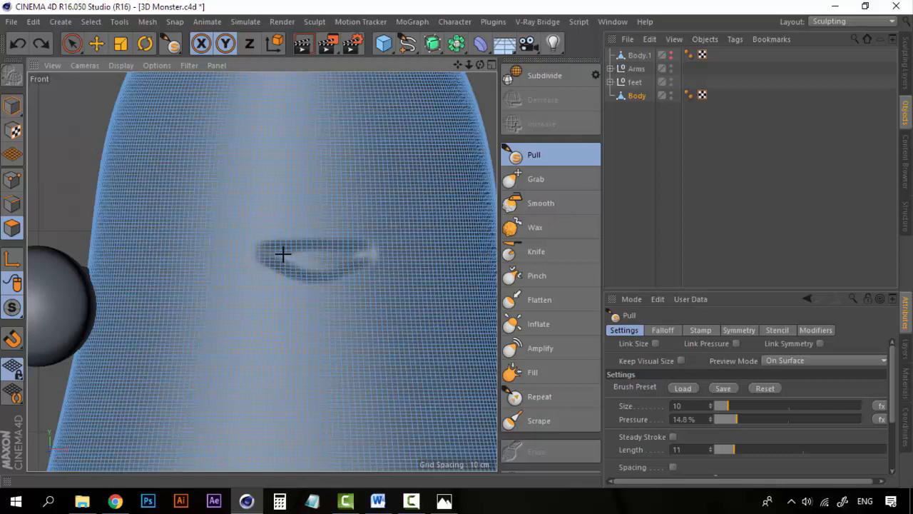
key("ctrl+z")
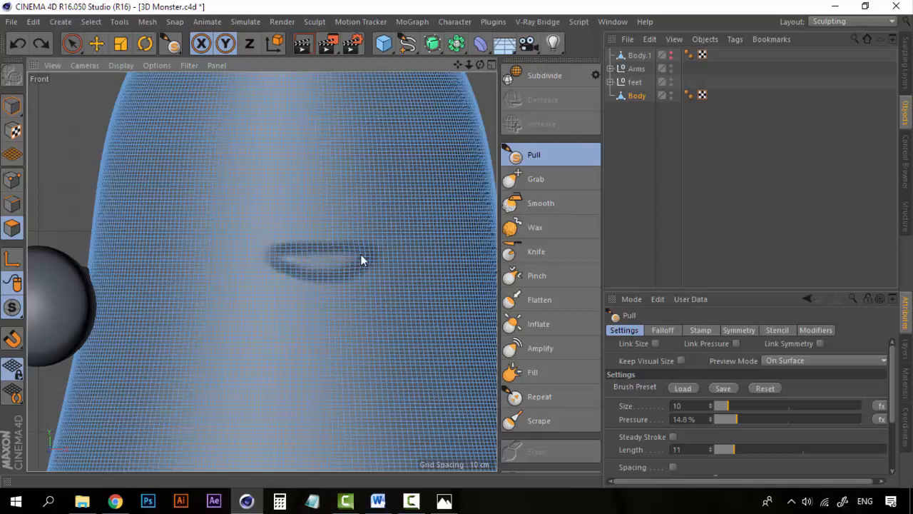
- Deepen the mouth's outline and corners on the body's front with more Pull brush strokes in the front view
left_click(281, 256)
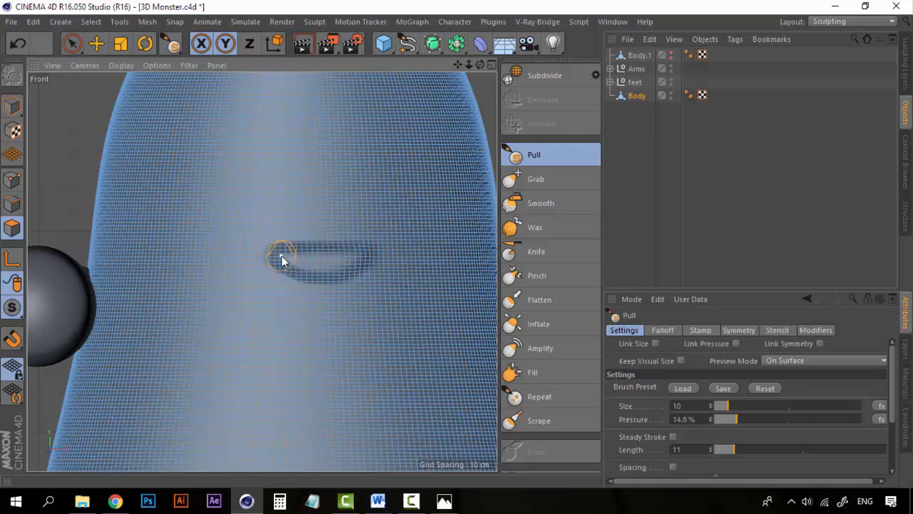
mouse_move(281, 256)
left_mouse_down()
mouse_move(350, 257)
mouse_move(322, 267)
mouse_move(285, 254)
mouse_move(357, 259)
mouse_move(323, 269)
mouse_move(284, 259)
mouse_move(355, 259)
left_mouse_up()
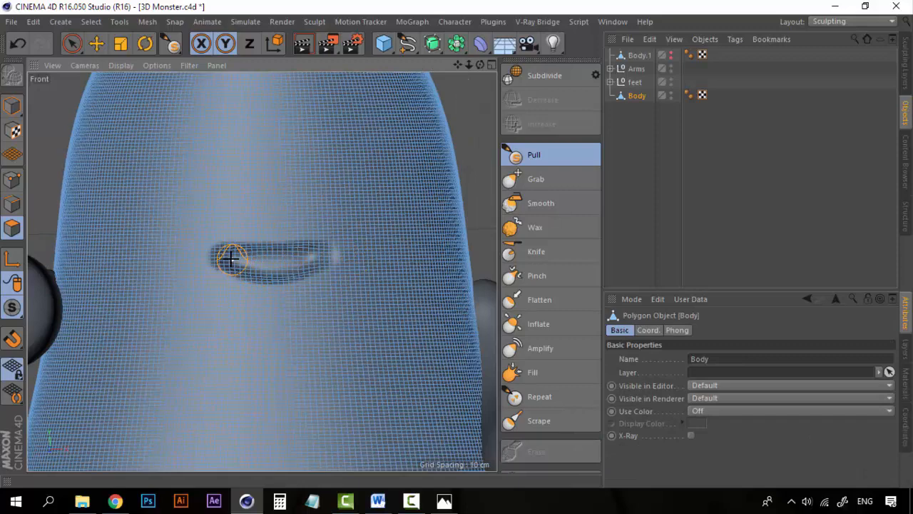
mouse_move(231, 260)
left_mouse_down()
mouse_move(301, 261)
mouse_move(253, 271)
mouse_move(226, 259)
mouse_move(312, 255)
mouse_move(297, 267)
mouse_move(220, 259)
mouse_move(322, 253)
mouse_move(299, 265)
mouse_move(226, 262)
left_mouse_up()
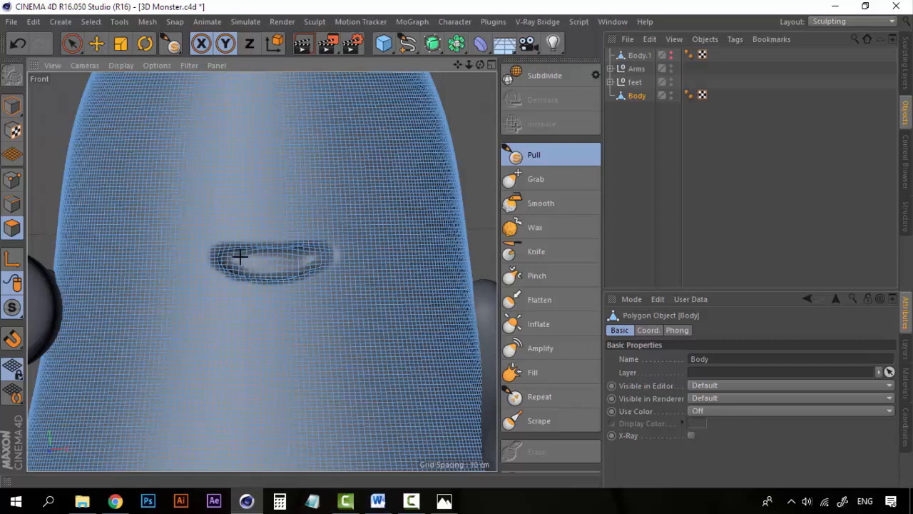
mouse_move(313, 259)
left_mouse_down()
mouse_move(229, 258)
mouse_move(310, 259)
mouse_move(274, 269)
mouse_move(224, 258)
left_mouse_up()
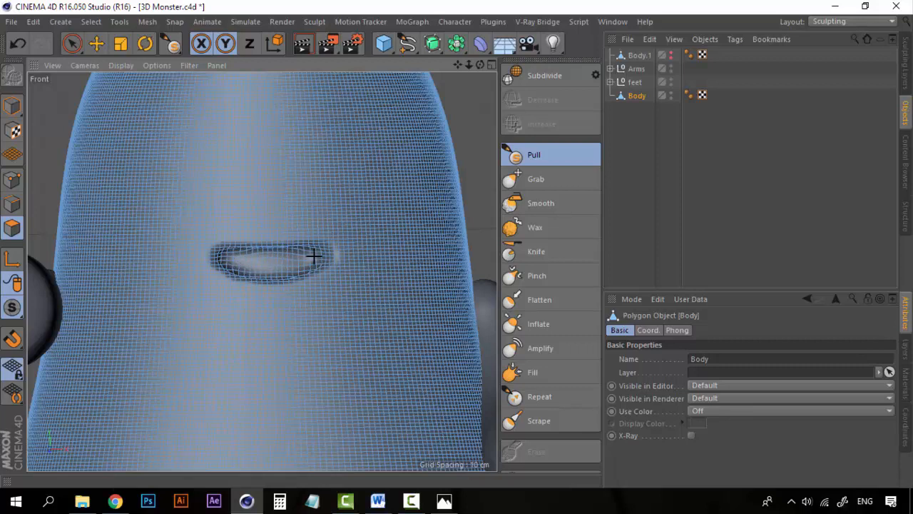
scroll(348, 284, "up", 5)
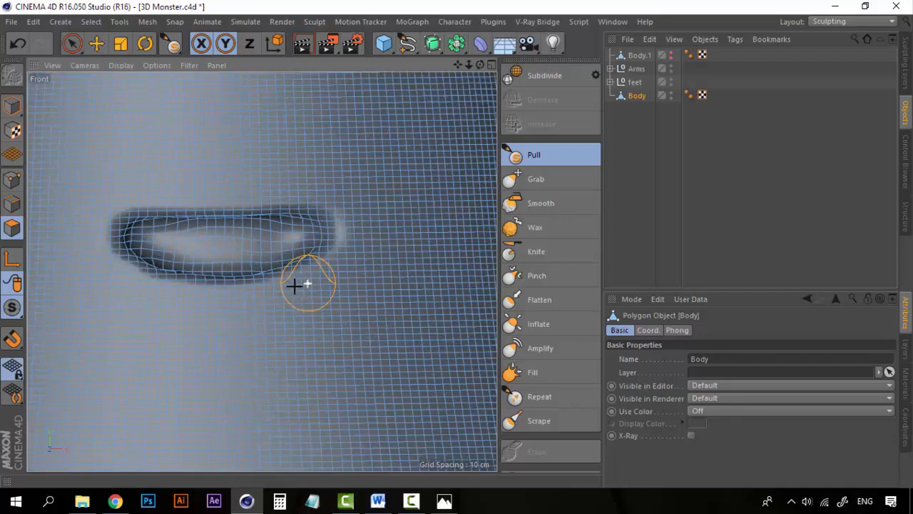
- Deselect the body and examine the sculpted mouth up close in the perspective view
left_click(491, 64)
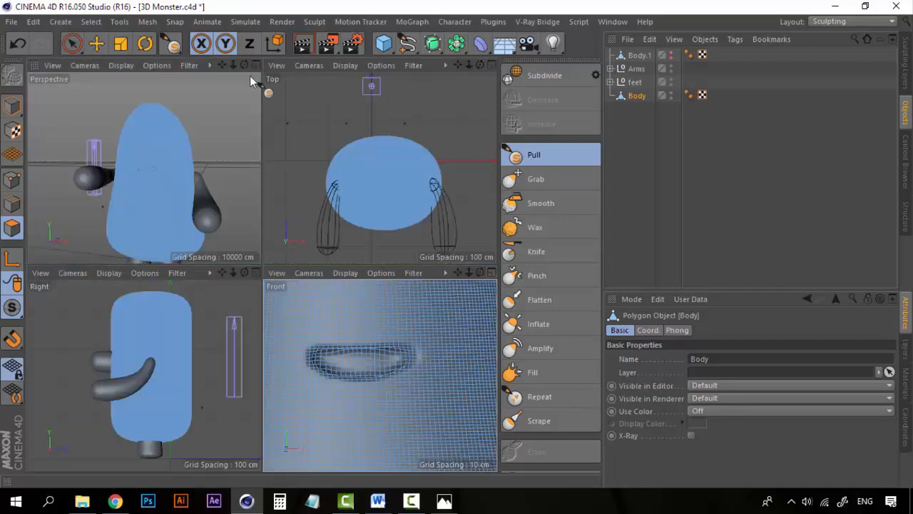
left_click(256, 65)
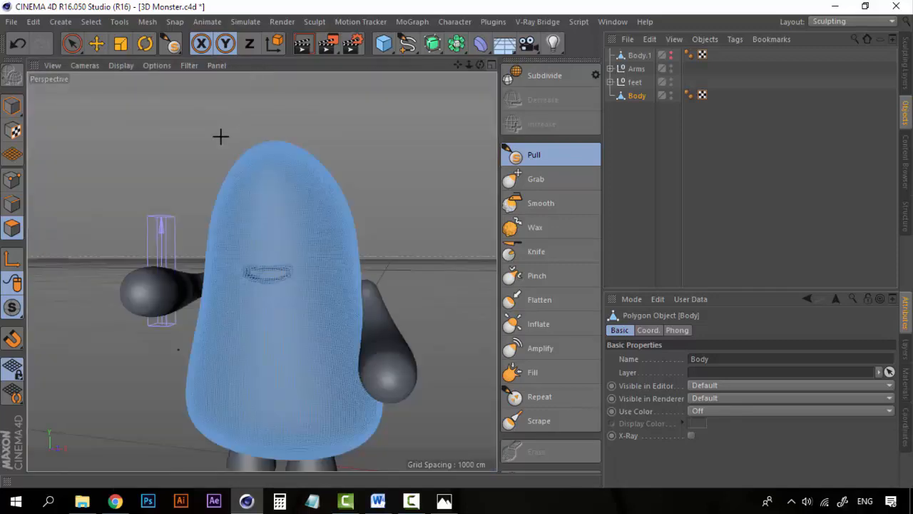
left_click(651, 152)
scroll(282, 278, "up", 6)
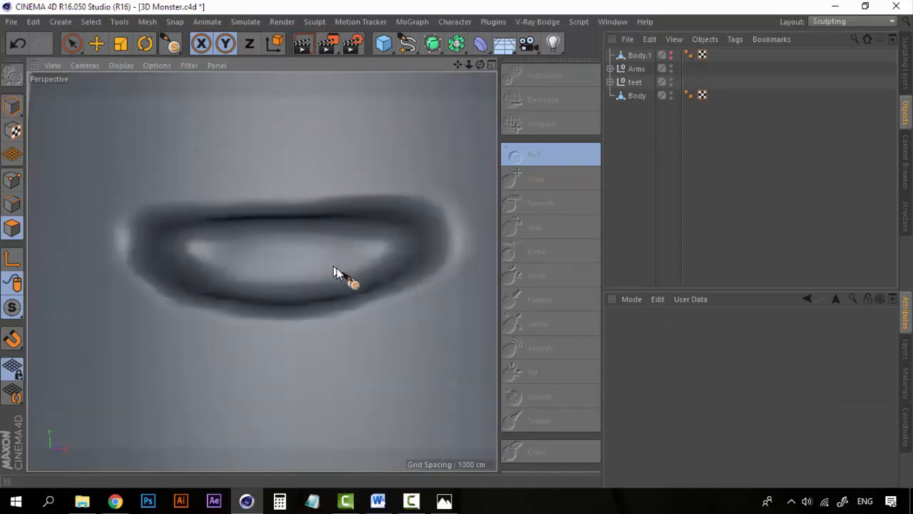
left_click_drag(334, 267, 352, 273, "alt")
left_click_drag(405, 308, 307, 298, "alt")
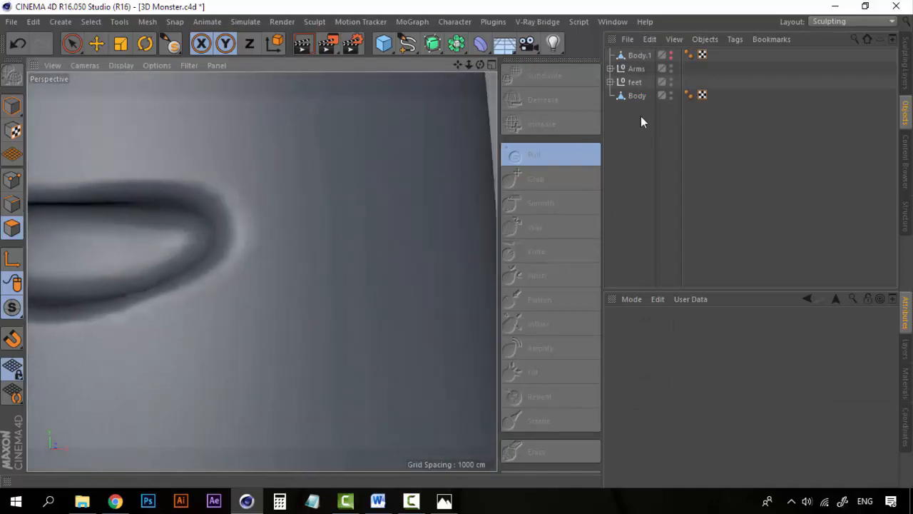
- Reselect the Body mesh and set the Pull brush's size to 15
left_click(636, 95)
left_click_drag(195, 249, 238, 271, "alt")
scroll(236, 245, "down", 3)
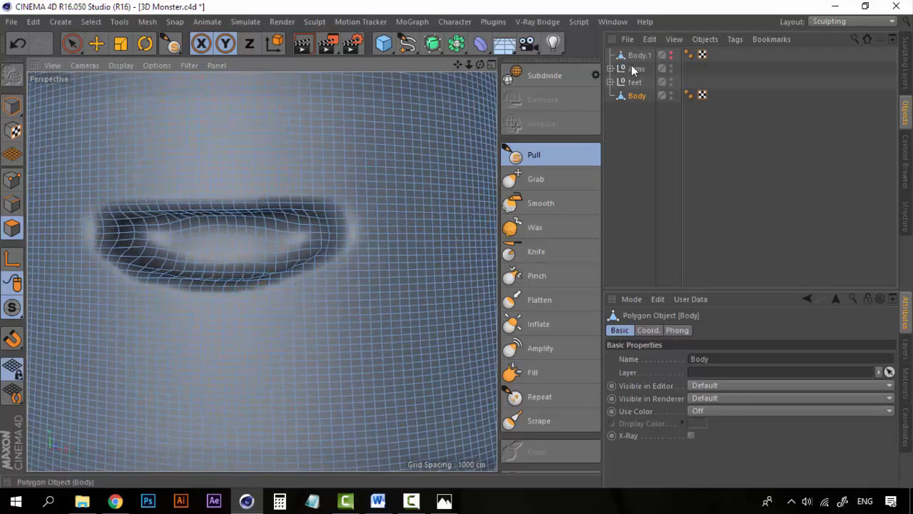
left_click(542, 154)
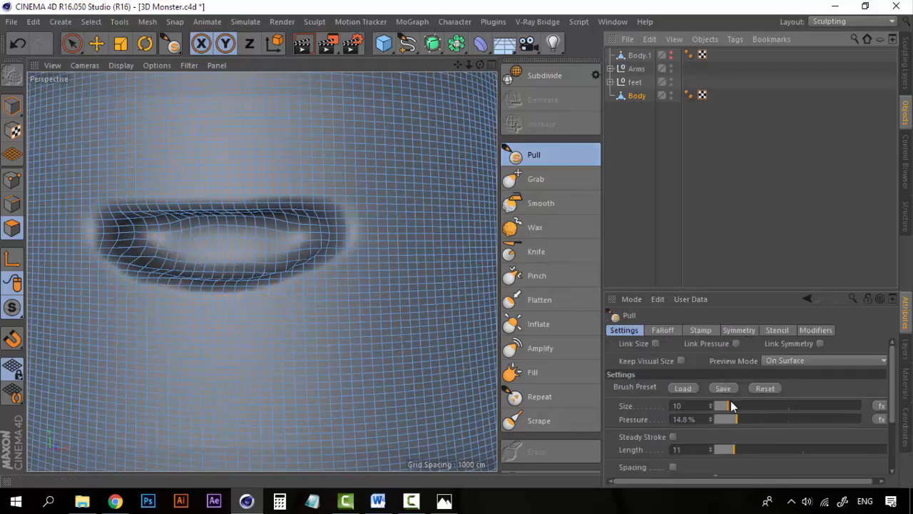
left_click_drag(728, 405, 733, 405)
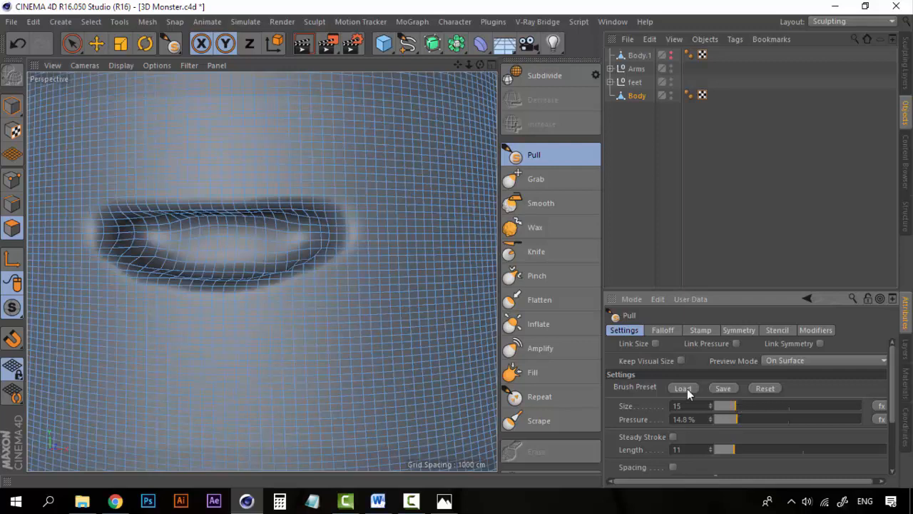
- Push the inside of the mouth inward with repeated Pull brush strokes from corner to corner in the perspective view
mouse_move(153, 238)
left_mouse_down()
mouse_move(133, 231)
mouse_move(246, 237)
left_mouse_up()
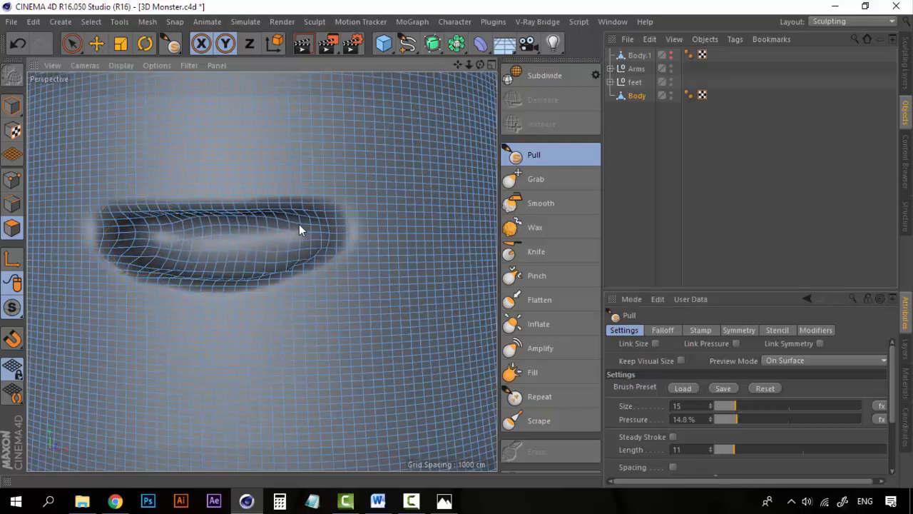
left_click_drag(300, 226, 203, 255)
left_click_drag(134, 231, 278, 233)
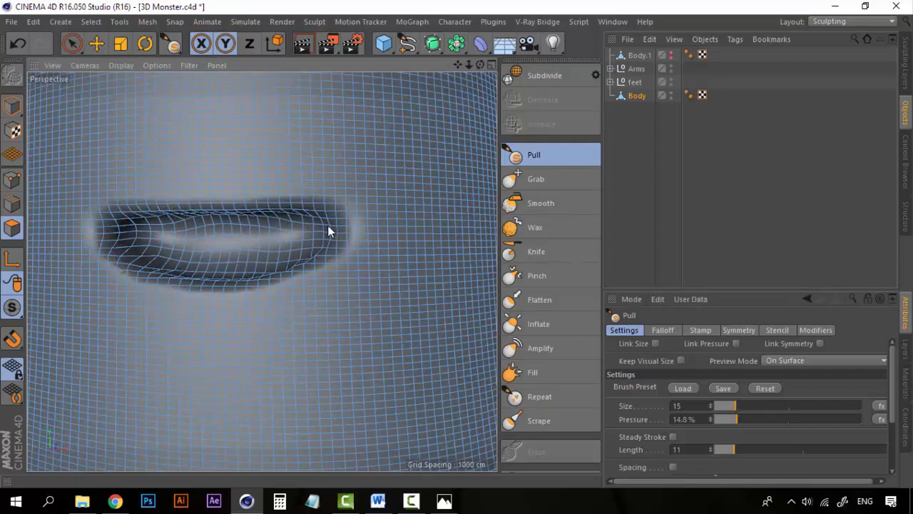
mouse_move(128, 230)
left_mouse_down()
mouse_move(264, 228)
mouse_move(233, 247)
left_mouse_up()
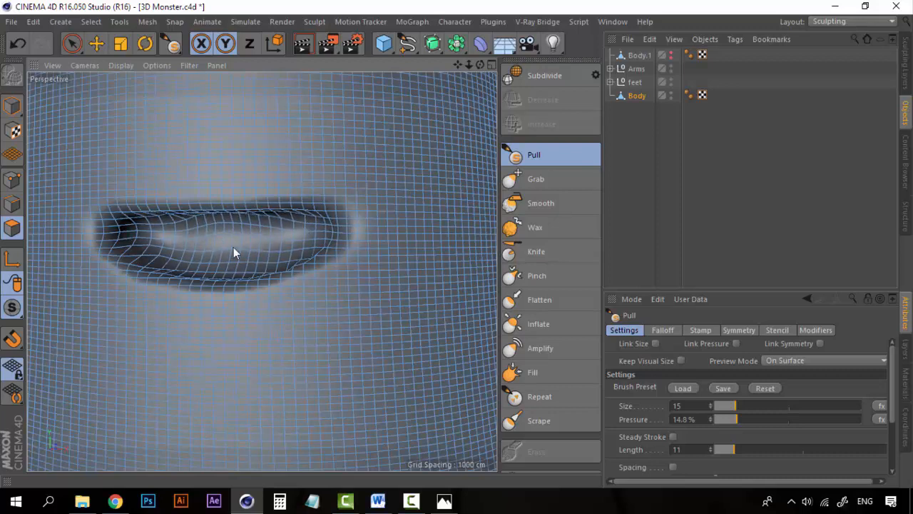
left_click_drag(145, 245, 282, 246)
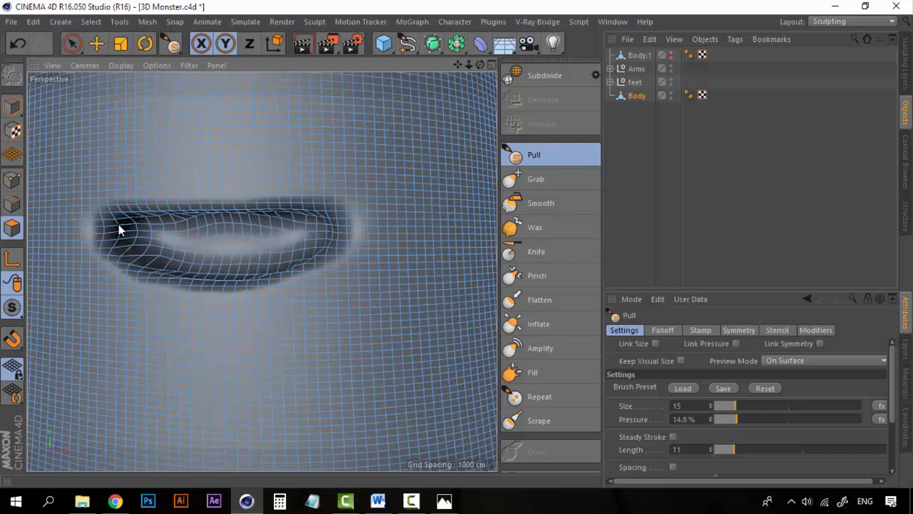
left_click_drag(118, 224, 250, 244)
mouse_move(147, 232)
left_mouse_down()
mouse_move(299, 223)
mouse_move(201, 225)
left_mouse_up()
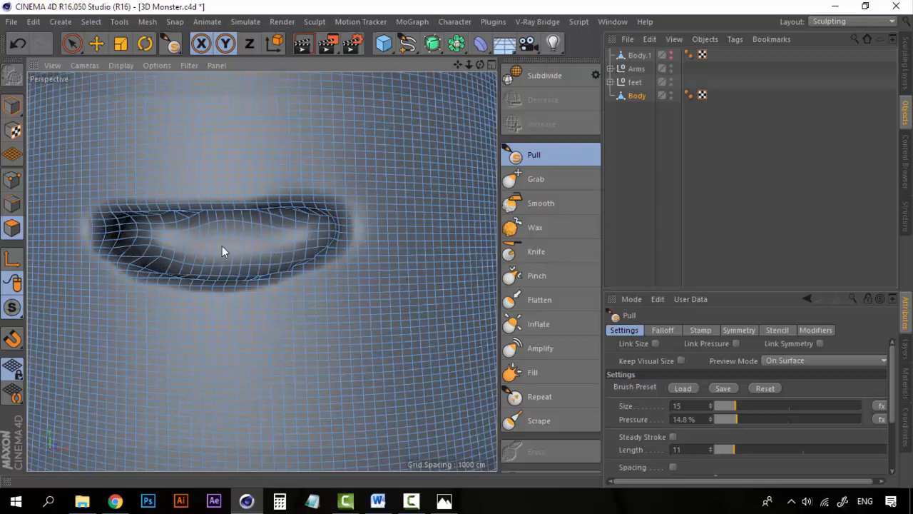
mouse_move(222, 246)
left_mouse_down()
mouse_move(261, 240)
mouse_move(190, 246)
mouse_move(224, 240)
mouse_move(190, 230)
mouse_move(285, 225)
mouse_move(179, 253)
mouse_move(283, 243)
mouse_move(164, 255)
mouse_move(314, 232)
mouse_move(214, 270)
mouse_move(117, 235)
mouse_move(291, 247)
mouse_move(303, 228)
mouse_move(153, 230)
mouse_move(291, 218)
mouse_move(246, 259)
mouse_move(154, 246)
mouse_move(180, 253)
mouse_move(325, 227)
mouse_move(147, 229)
mouse_move(138, 241)
left_mouse_up()
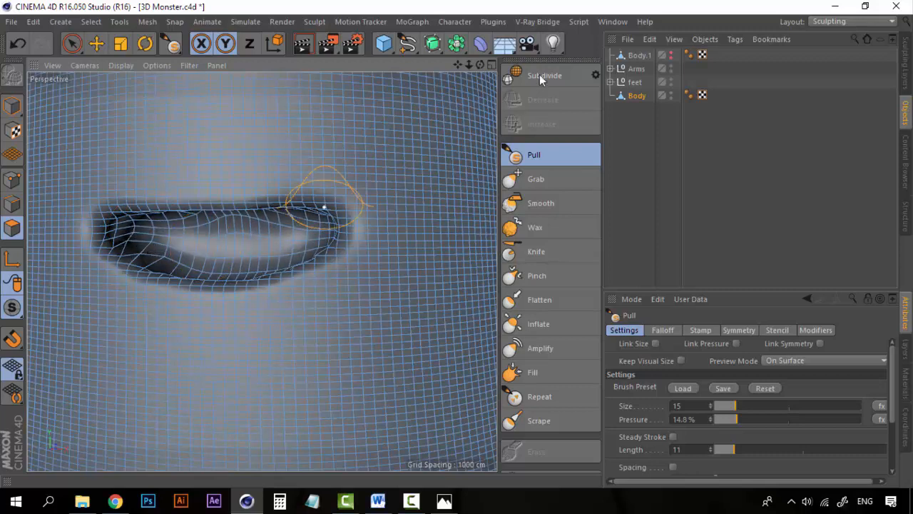
- Deepen the mouth cavity further with the Pull brush in the front view
left_click(491, 65)
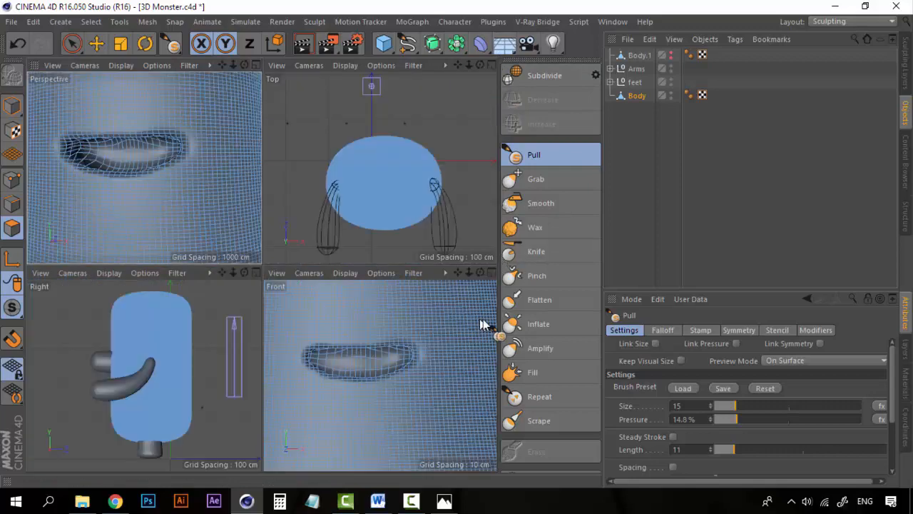
left_click(480, 273)
left_click_drag(148, 237, 287, 230)
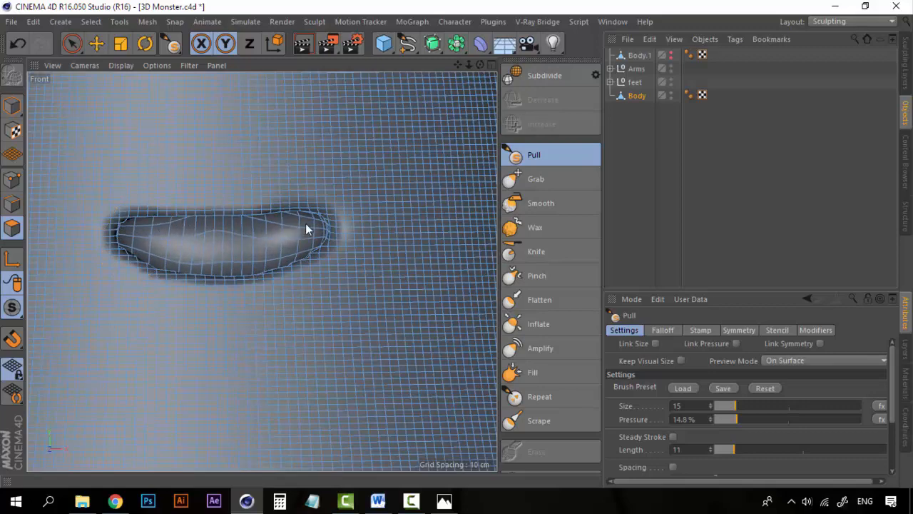
- Deselect the body and examine the deepened mouth from a distance and up close in the perspective view
left_click(491, 65)
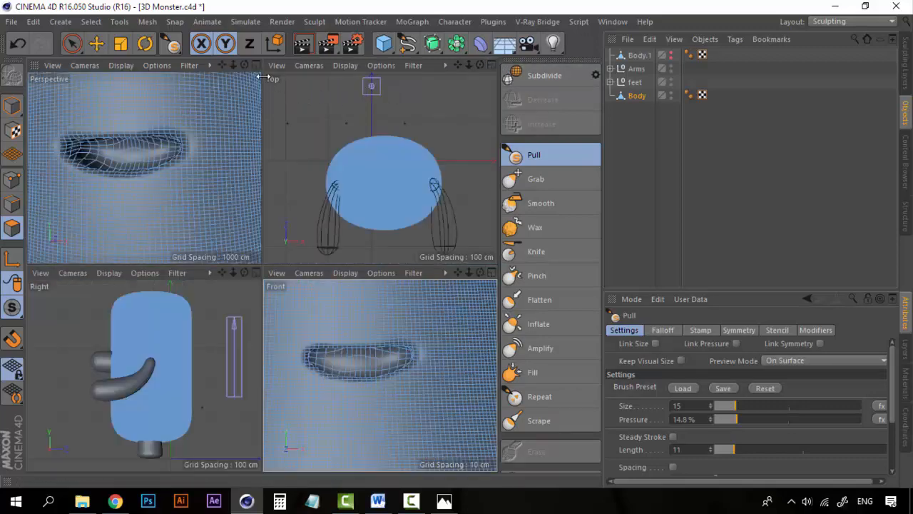
left_click(258, 66)
left_click(664, 183)
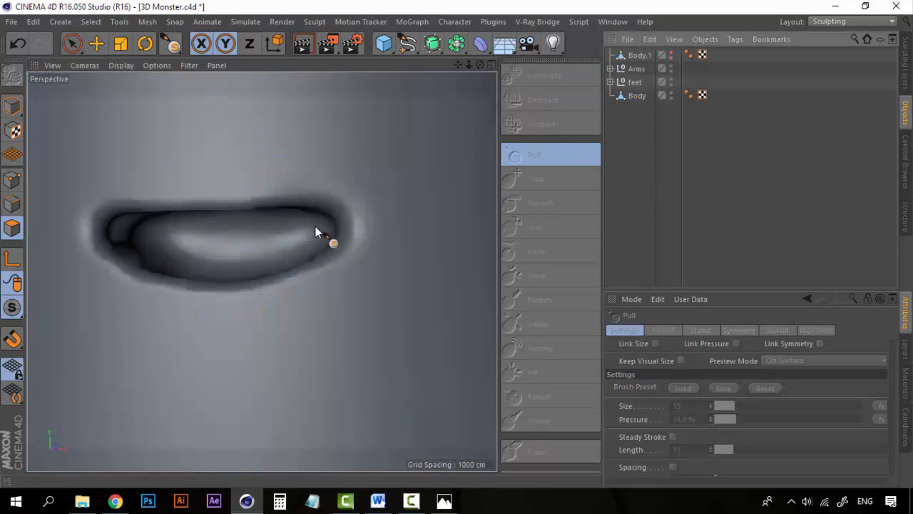
scroll(295, 211, "down", 5)
scroll(294, 212, "down", 3)
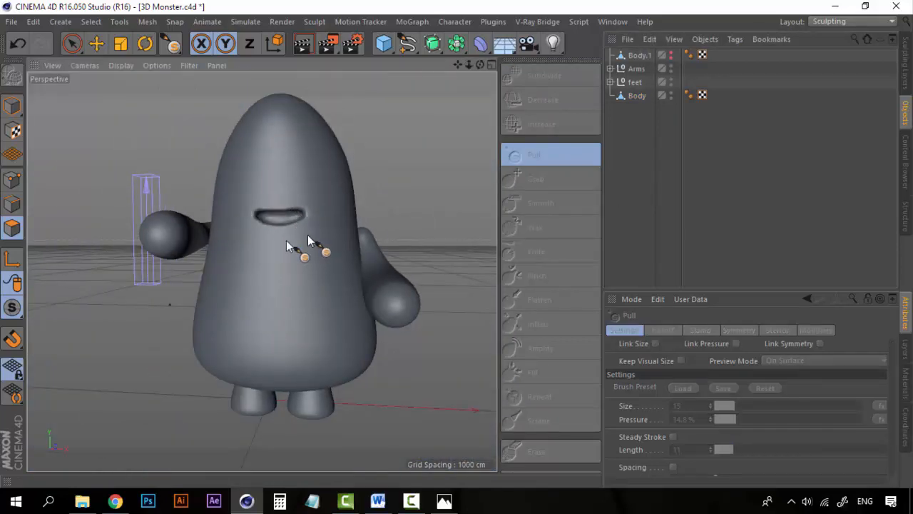
mouse_move(308, 235)
left_mouse_down("alt")
mouse_move(157, 281)
mouse_move(316, 261)
mouse_move(296, 226)
left_mouse_up("alt")
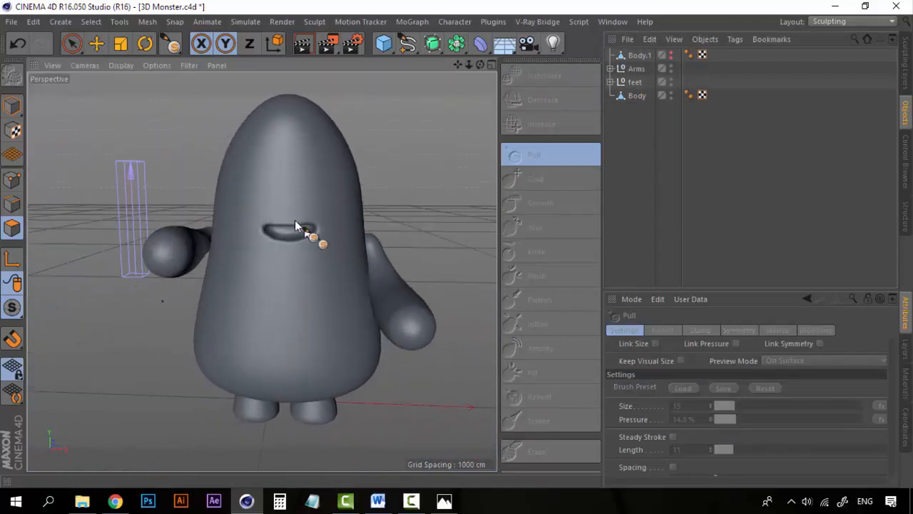
scroll(297, 228, "up", 8)
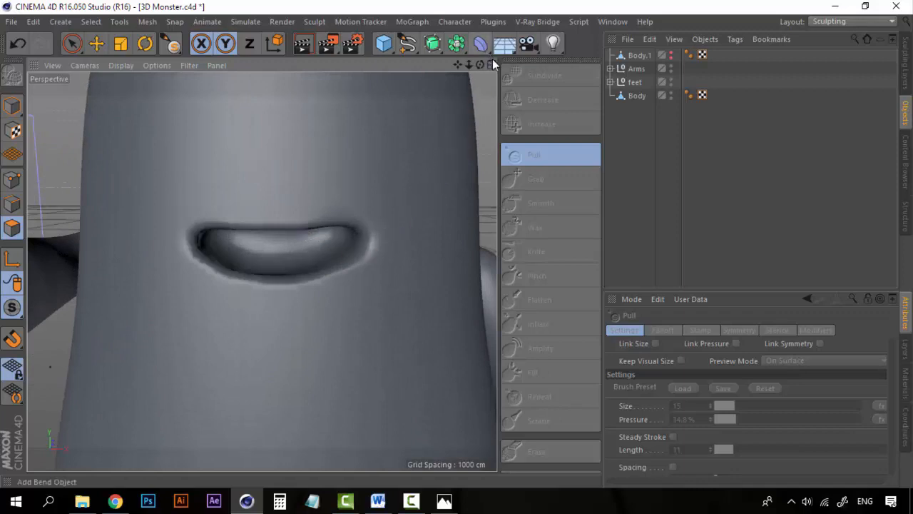
- Reselect the Body mesh and sculpt raised lips around the mouth with the Pull brush in the front view, undoing the stray stroke
left_click(491, 65)
left_click(492, 271)
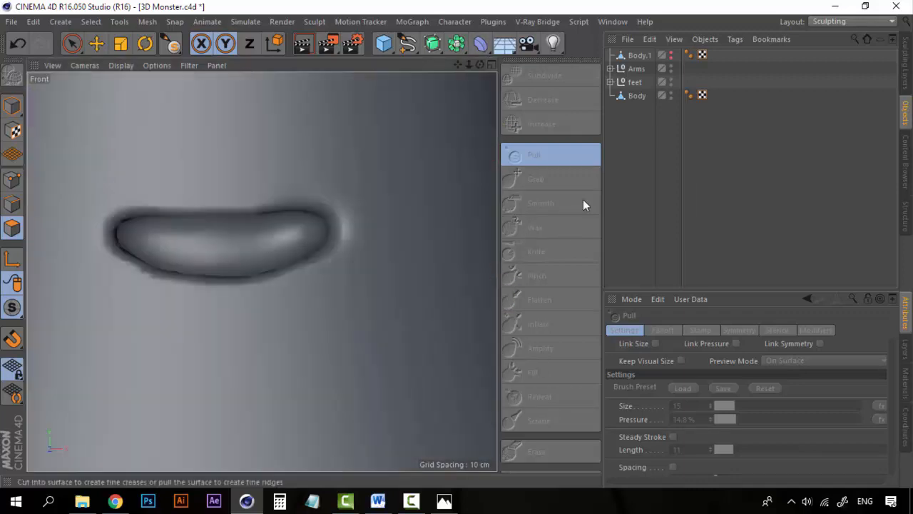
left_click(634, 96)
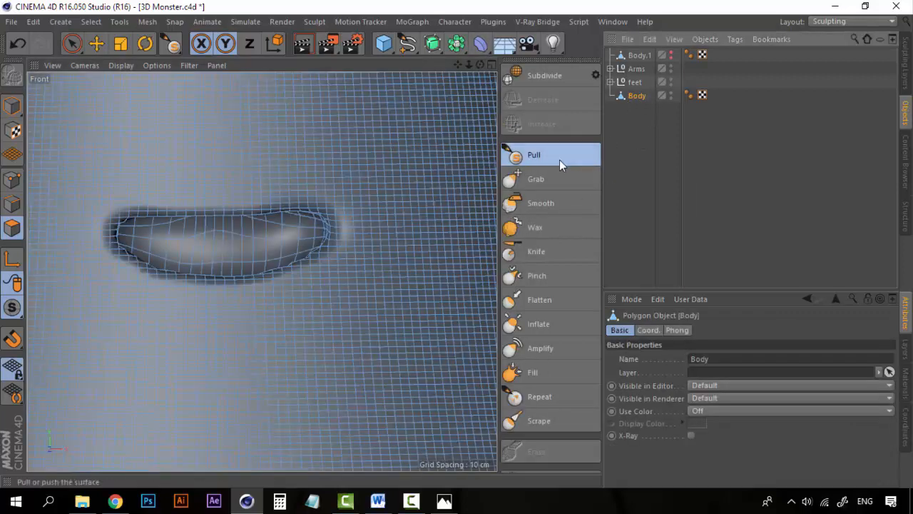
middle_click_drag(267, 242, 322, 248, "alt")
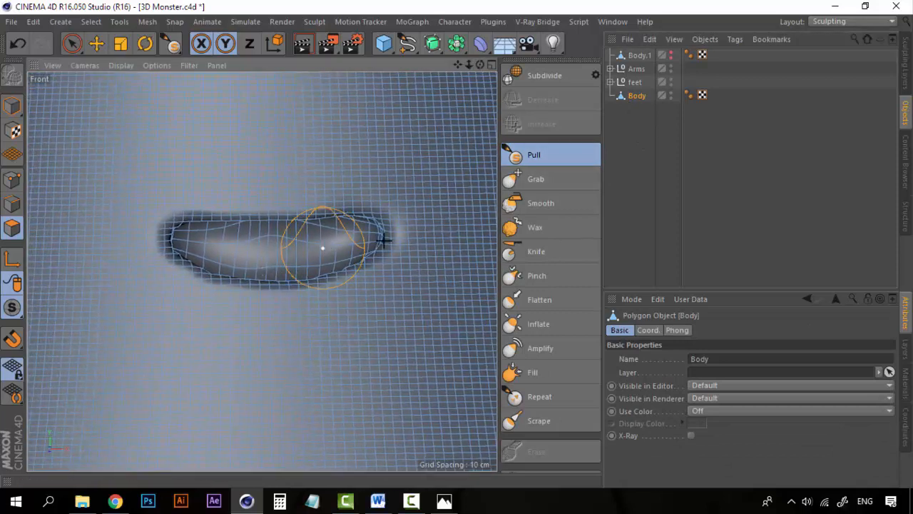
left_click(544, 157)
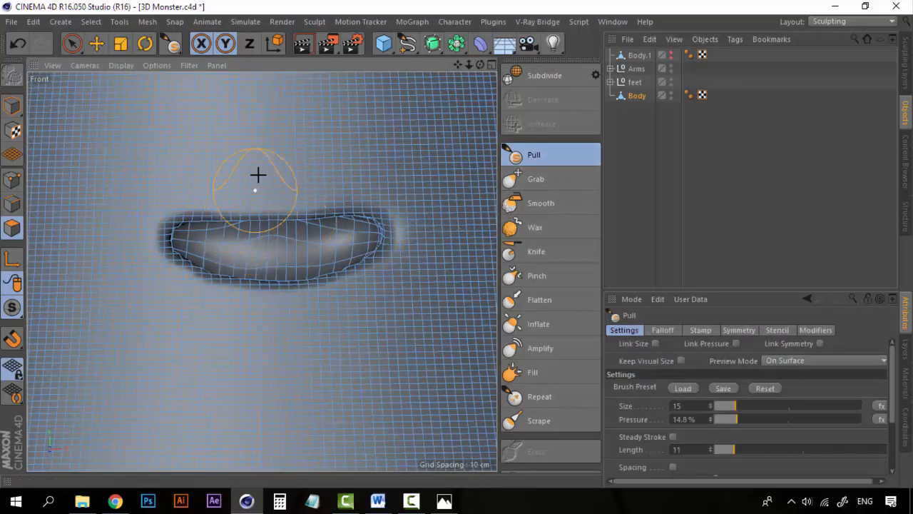
left_click_drag(247, 212, 328, 197)
key("ctrl+z")
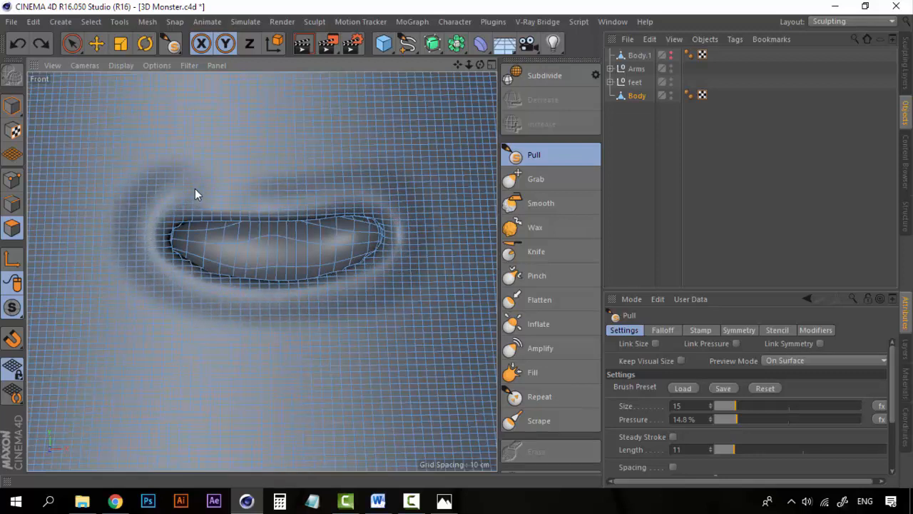
left_click(343, 196)
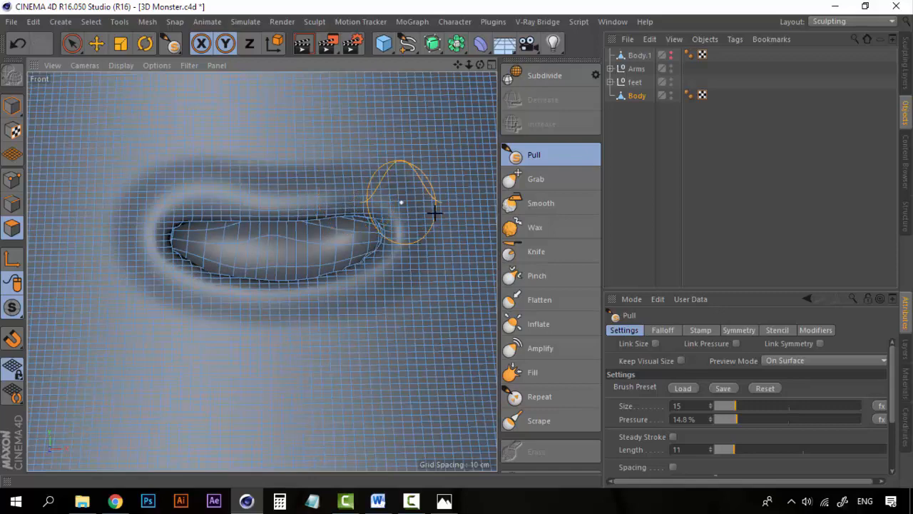
- Deselect the body and examine the mouth and its lips from several angles in the perspective view
left_click(489, 65)
left_click(255, 65)
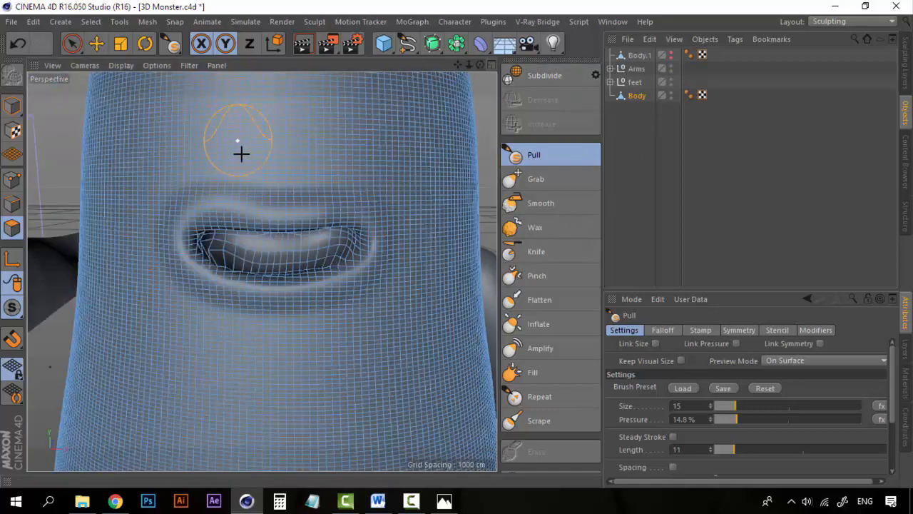
left_click(629, 216)
left_click_drag(396, 223, 353, 228, "alt")
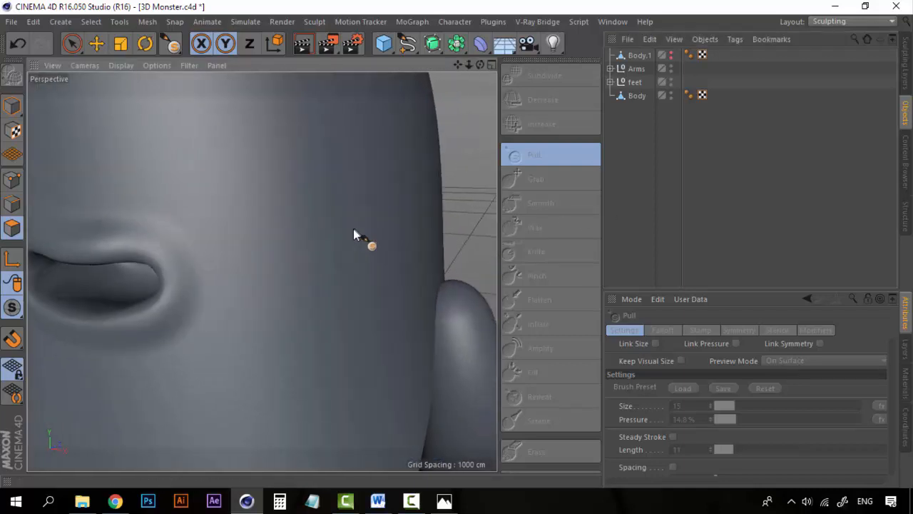
scroll(234, 263, "down", 5)
left_click_drag(189, 282, 311, 441, "alt")
scroll(212, 258, "up", 3)
scroll(160, 289, "down", 4)
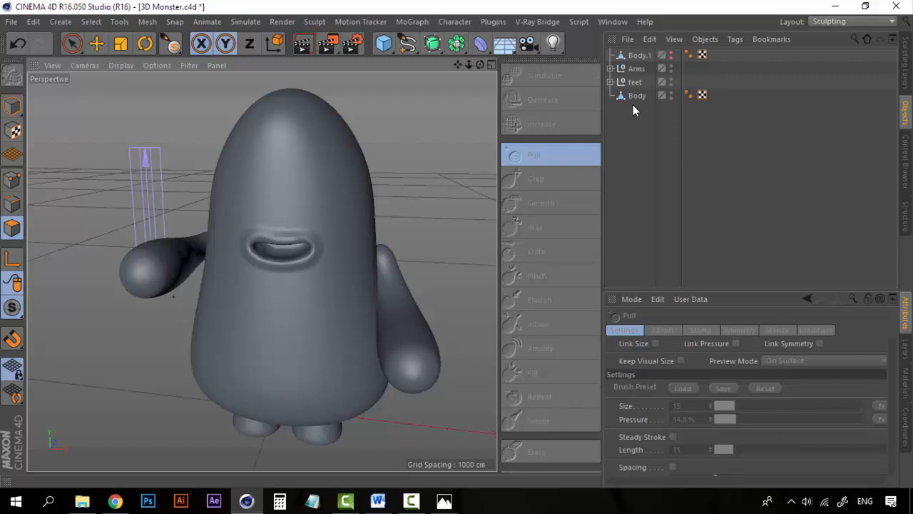
scroll(301, 245, "up", 3)
scroll(301, 246, "down", 3)
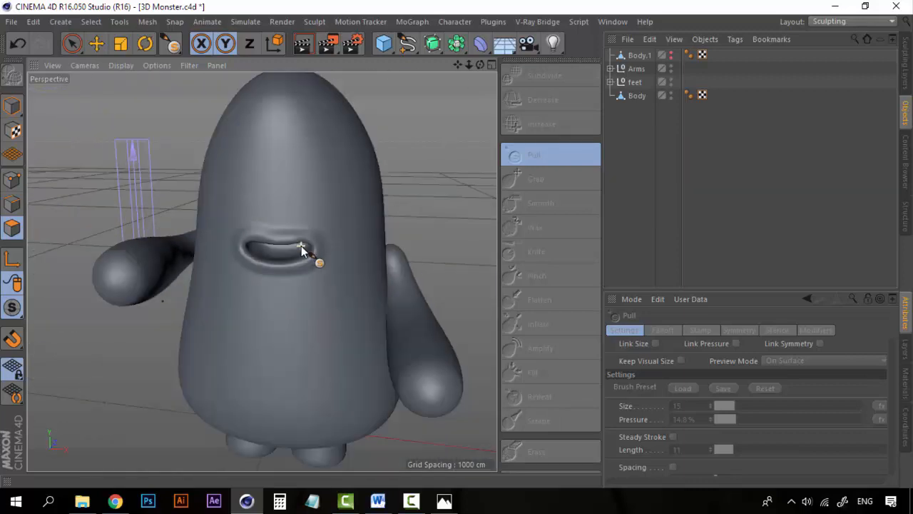
- Examine the sculpted mouth and lips up close and from several angles in the perspective view
scroll(301, 246, "up", 3)
left_click(637, 95)
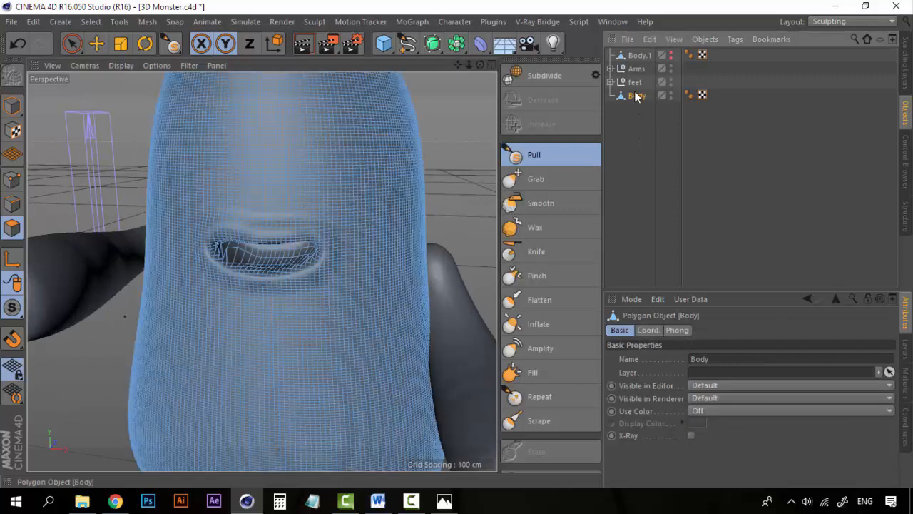
left_click(638, 144)
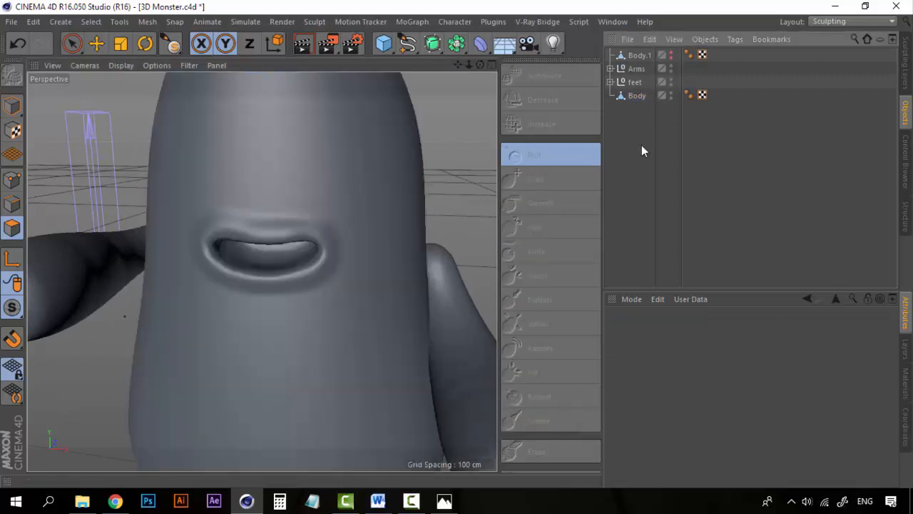
scroll(229, 238, "up", 2)
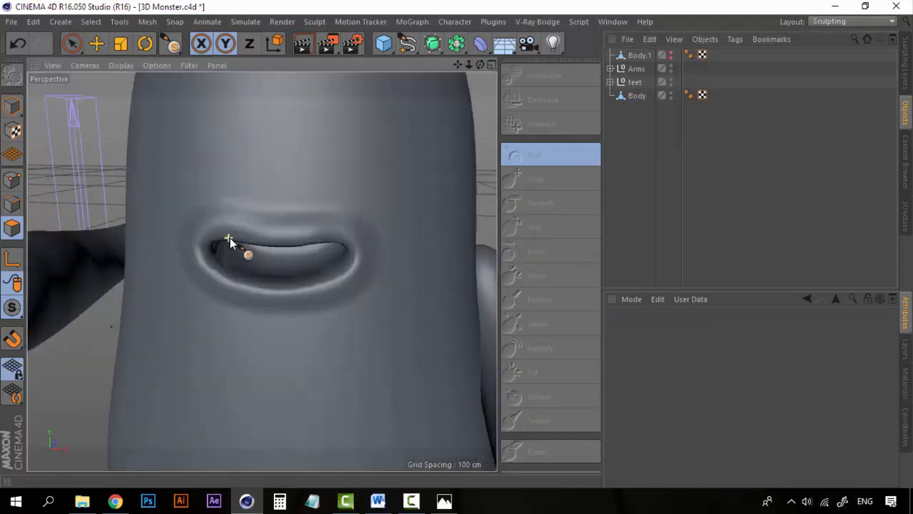
scroll(243, 244, "down", 4)
scroll(257, 248, "up", 6)
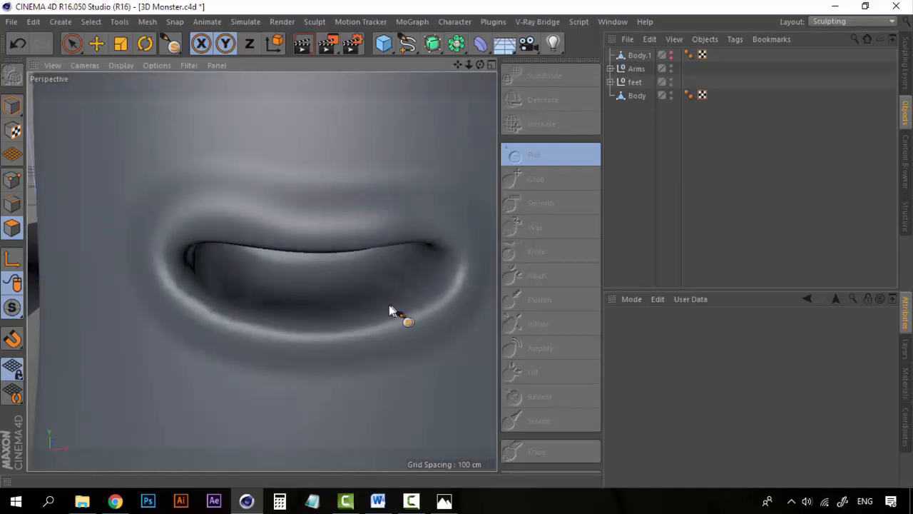
left_click_drag(389, 305, 385, 298, "alt")
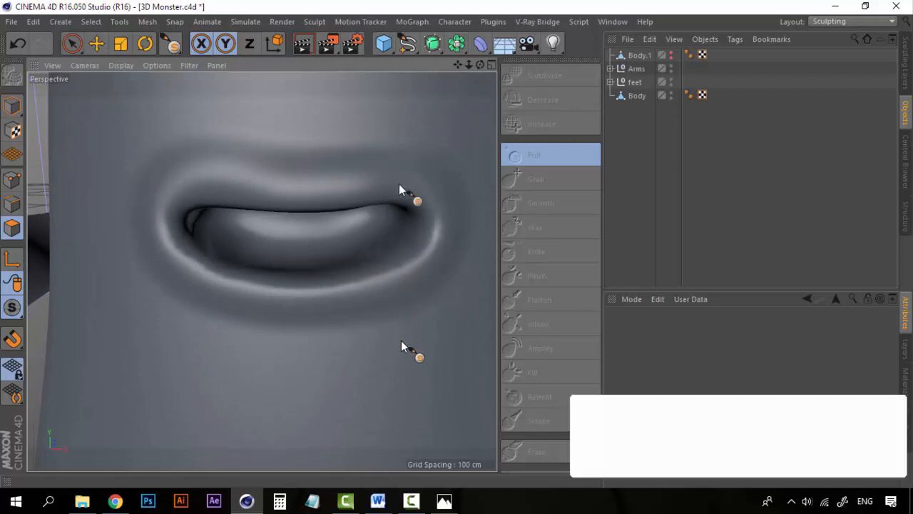
scroll(414, 193, "down", 6)
left_click_drag(414, 193, 229, 282, "alt")
- Add a cube and move it up to mouth height and forward in front of the monster's body
left_click(383, 44)
key("e")
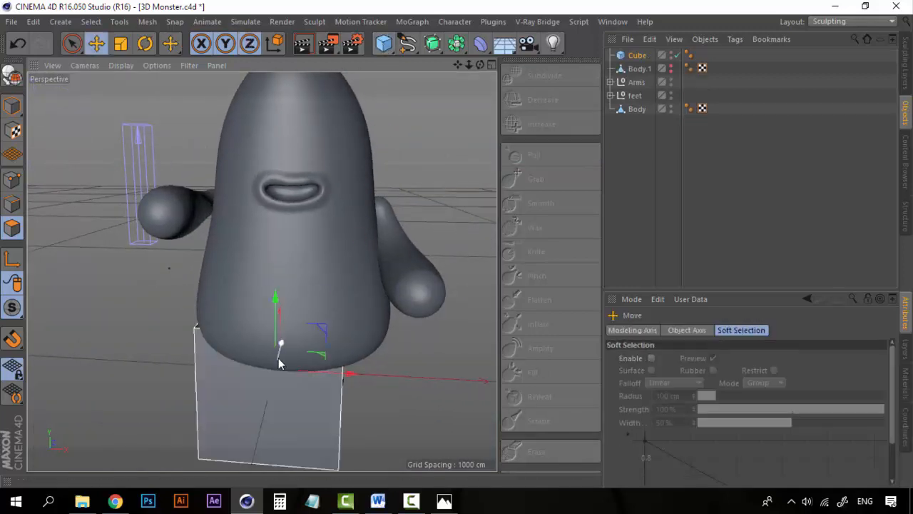
left_click_drag(277, 298, 301, 153)
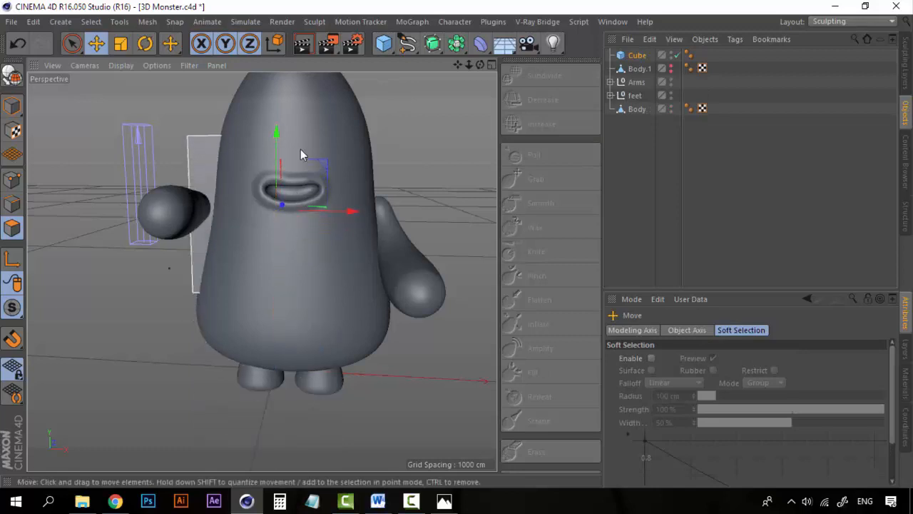
mouse_move(283, 204)
left_mouse_down()
mouse_move(278, 221)
mouse_move(283, 215)
left_mouse_up()
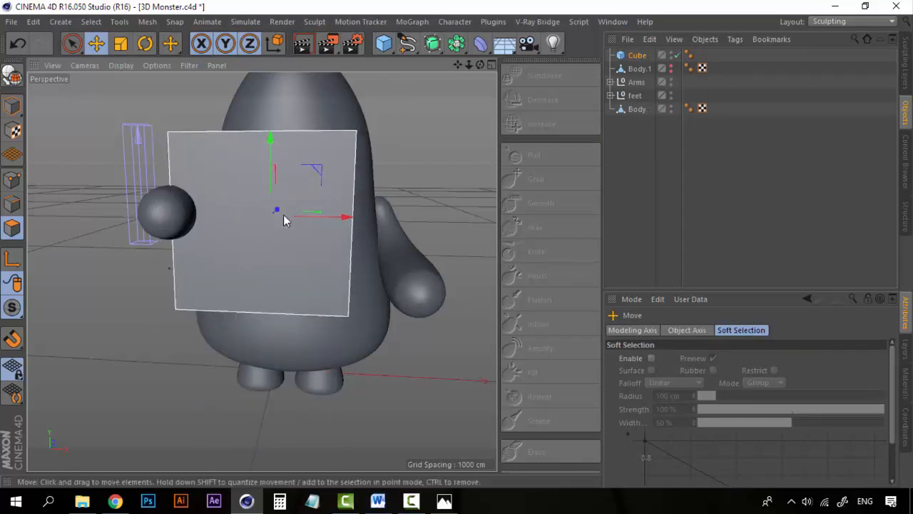
- Set the cube's X, Y and Z sizes to 20 cm
left_click(637, 68)
left_click(635, 56)
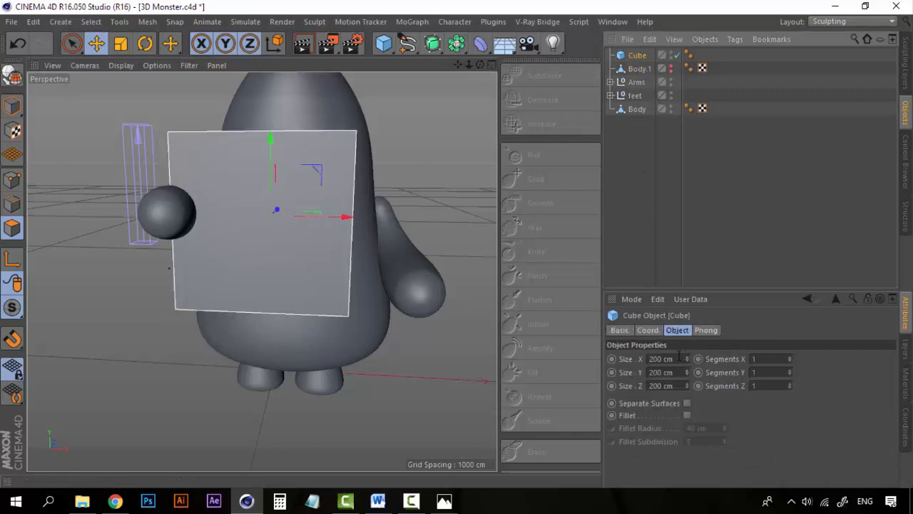
left_click_drag(676, 359, 625, 364)
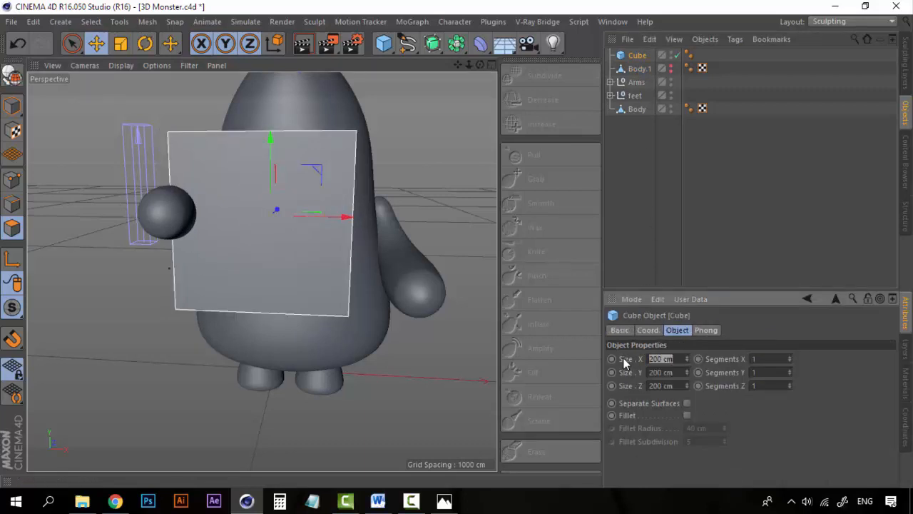
type("20")
double_click(675, 371)
type("2")
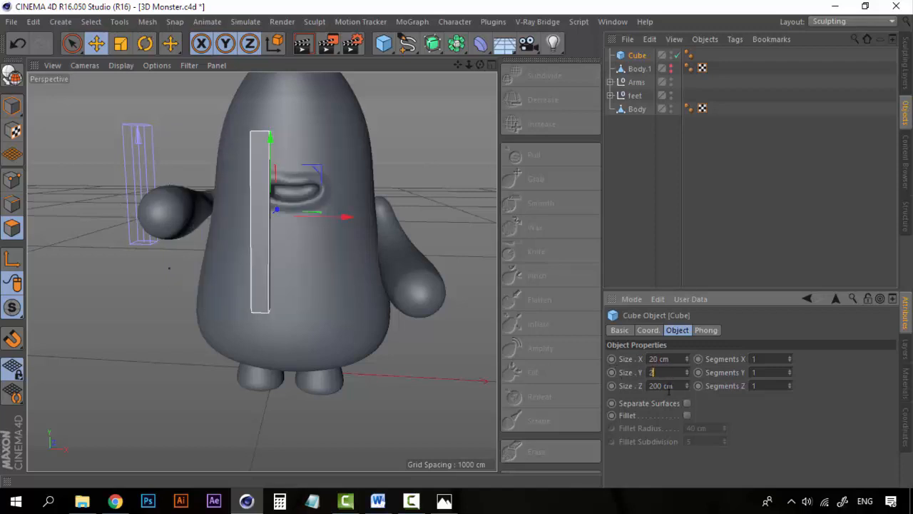
key("Return")
left_click(633, 189)
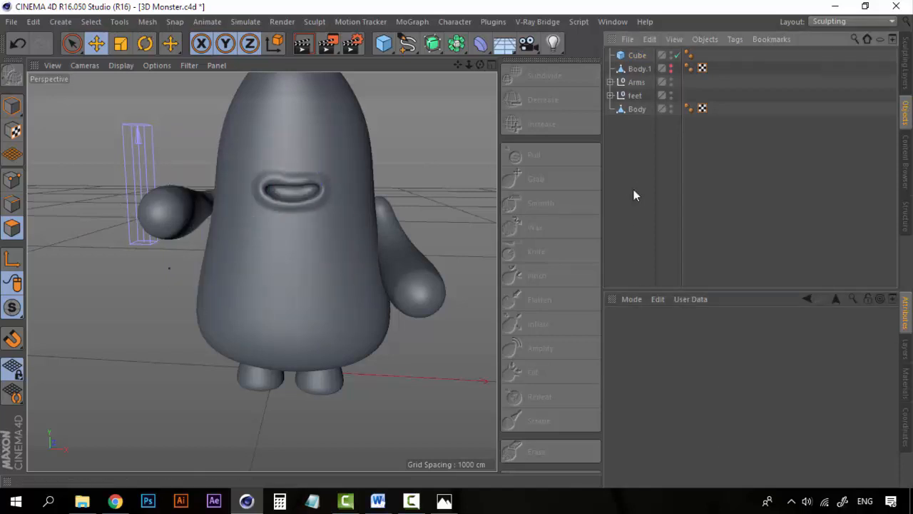
- Move the 20 cm cube forward, sideways and up until it sits in front of the left part of the mouth
left_click(635, 55)
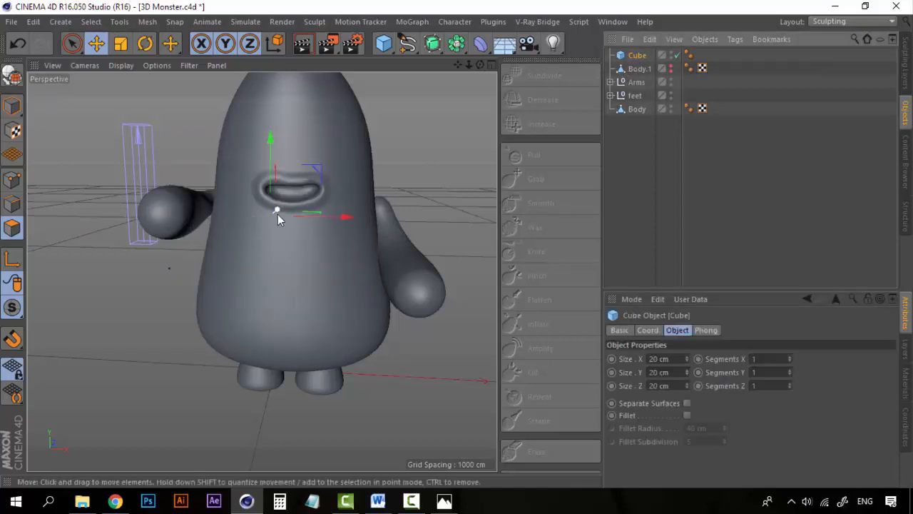
left_click_drag(277, 214, 261, 224)
left_click_drag(319, 232, 354, 233)
left_click_drag(283, 144, 284, 114)
scroll(306, 239, "up", 8)
scroll(306, 239, "down", 8)
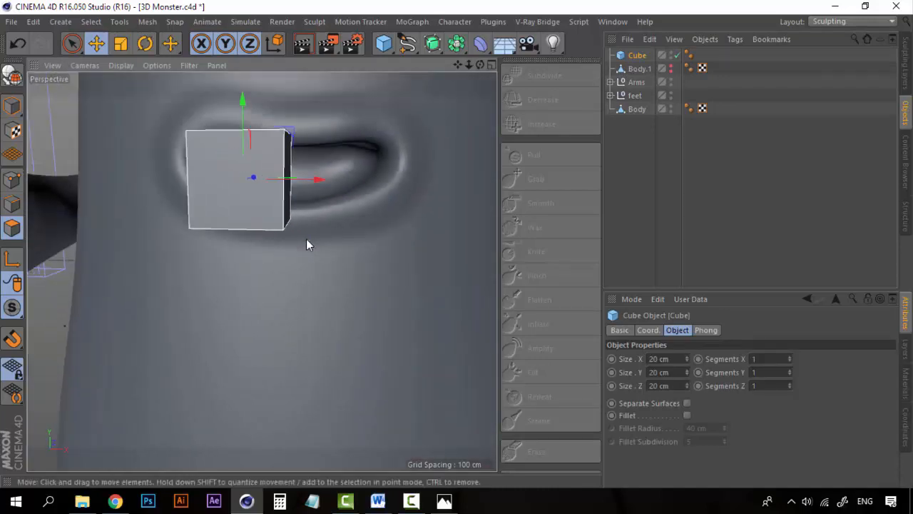
- Shrink the cube at the mouth to 10 cm in X, Y and Z, and deselect it
left_click(682, 359)
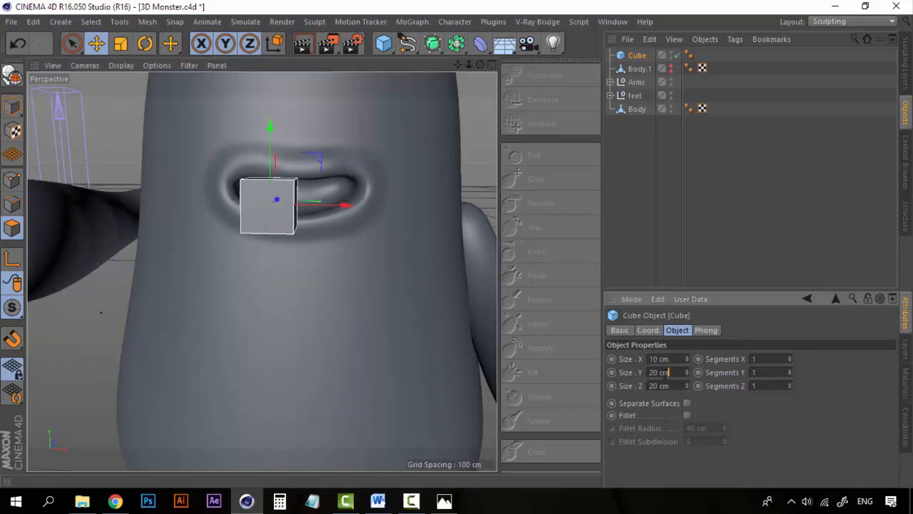
left_click(668, 371)
type("10")
type("10")
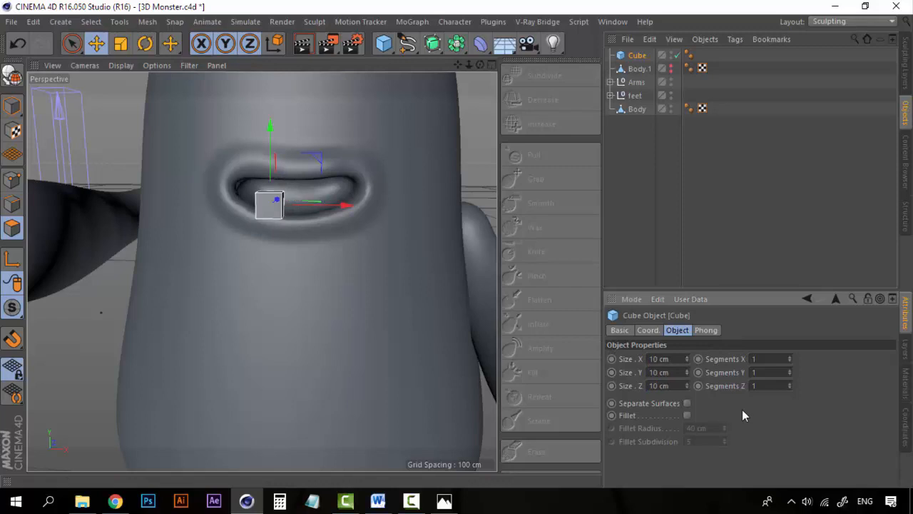
scroll(315, 189, "up", 5)
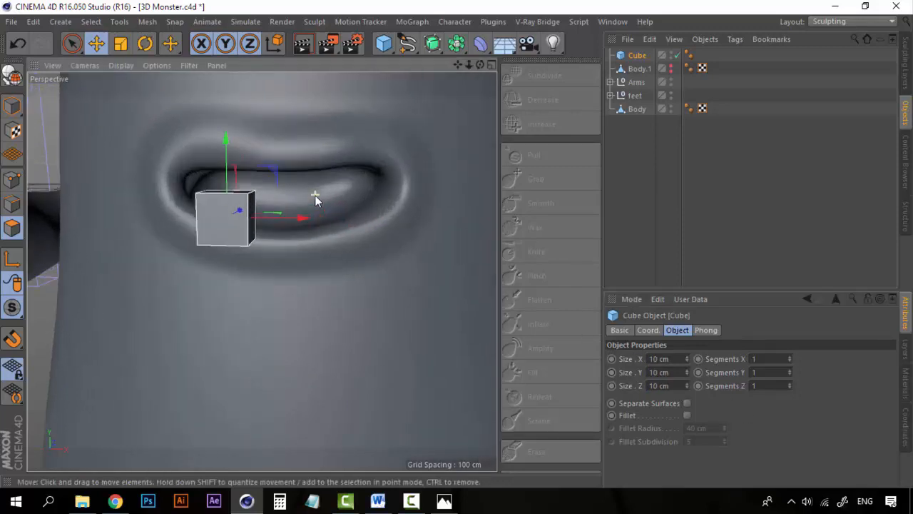
scroll(312, 211, "up", 3)
scroll(306, 220, "down", 3)
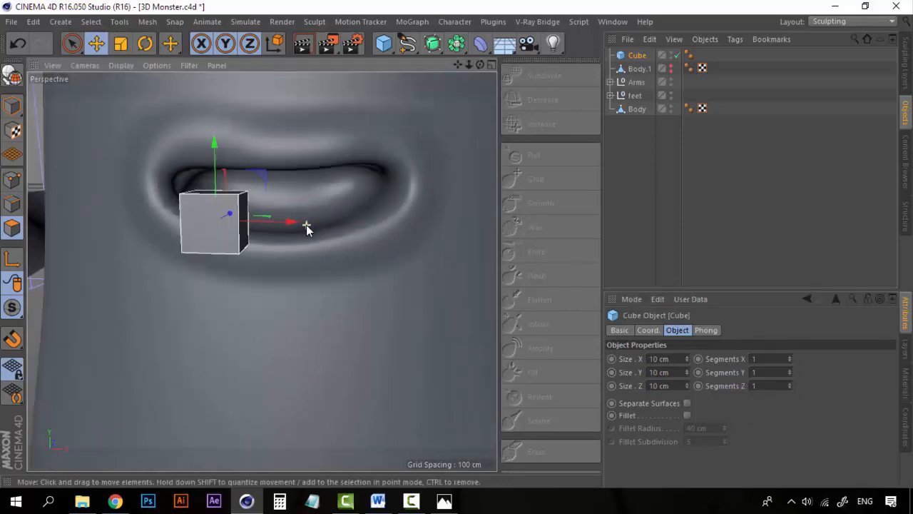
left_click(622, 202)
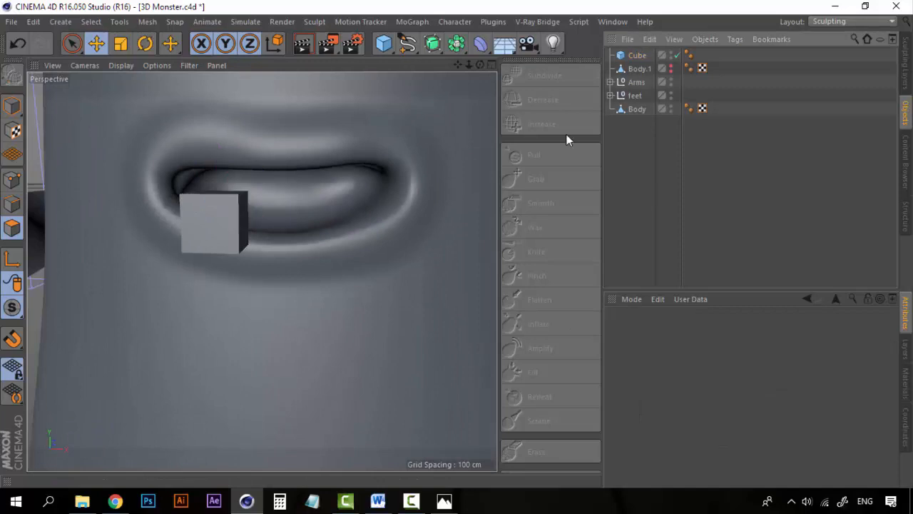
- In the top view, move the cube about 36 cm back against the body's front and shift it slightly left
left_click(491, 64)
left_click(492, 65)
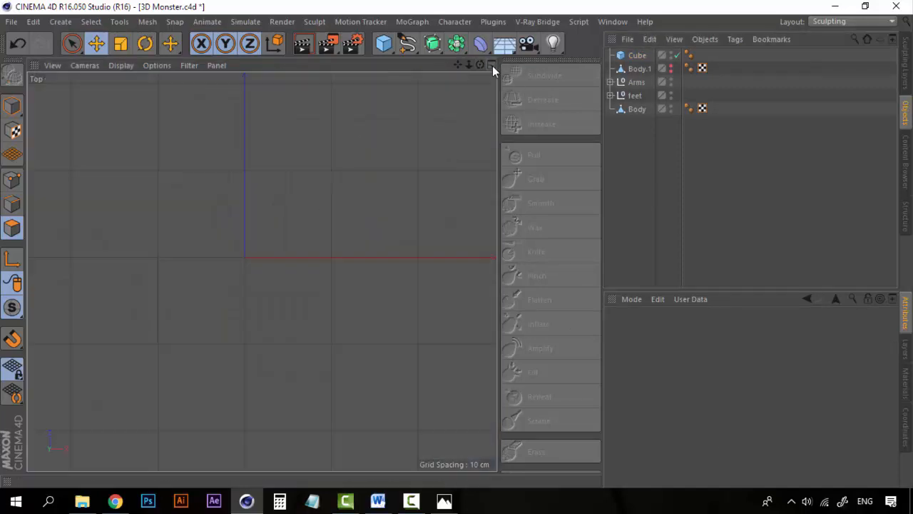
left_click(642, 56)
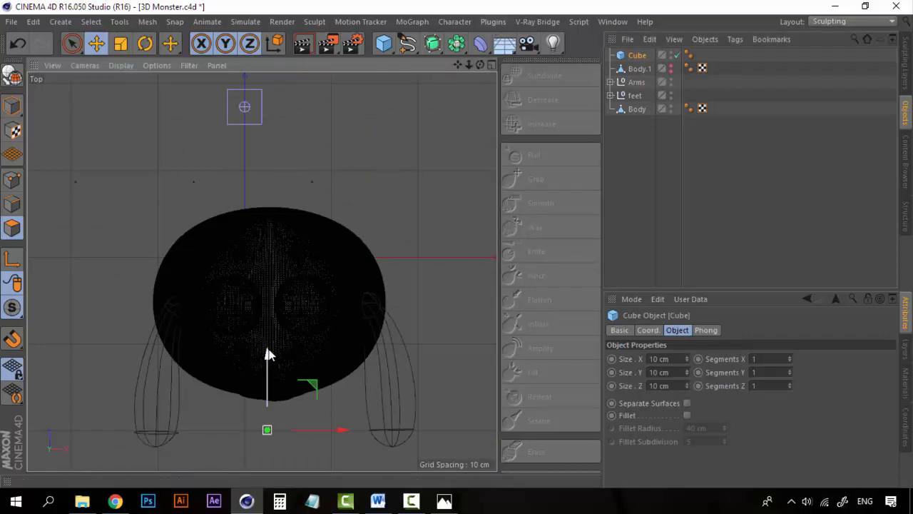
left_click_drag(266, 351, 273, 321)
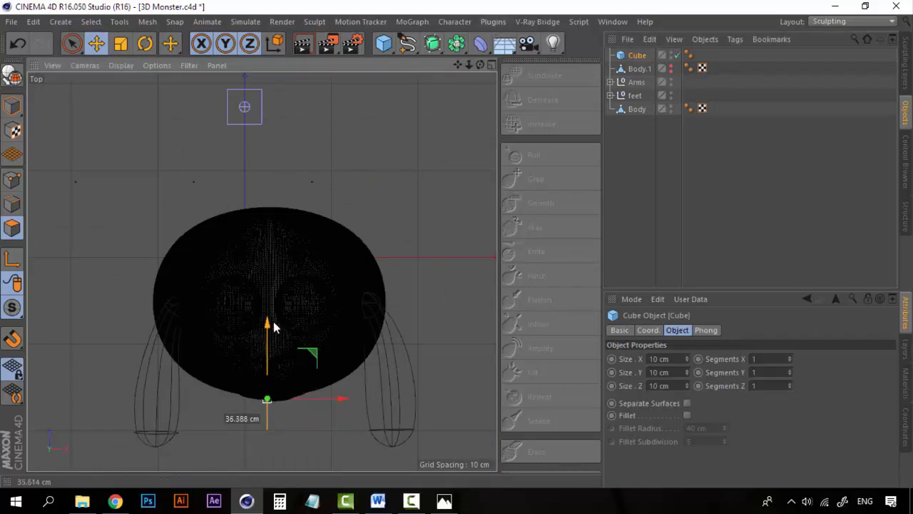
left_click_drag(343, 397, 336, 399)
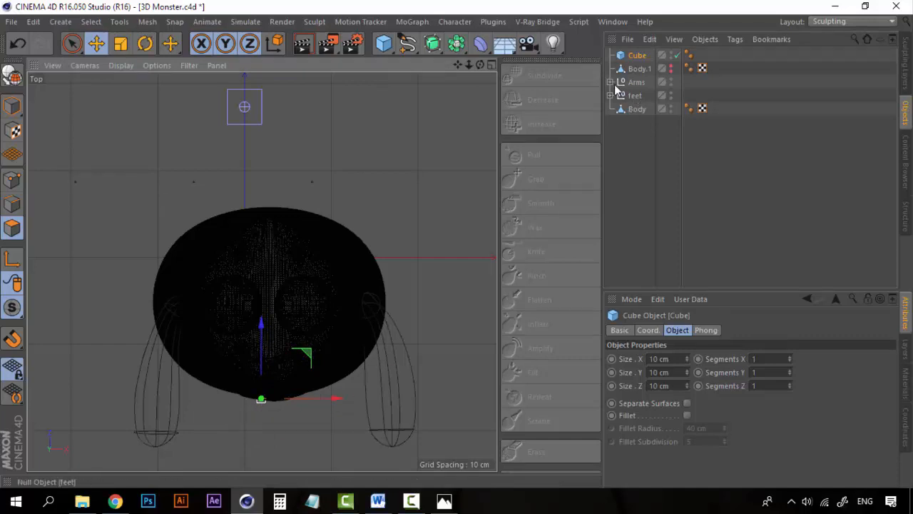
- Return to a close perspective view of the mouth and make the cube editable
left_click(492, 63)
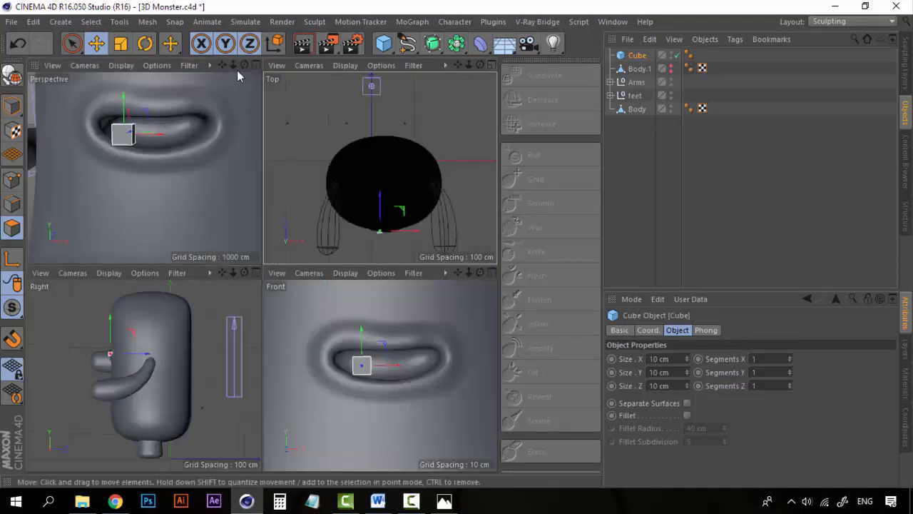
left_click(256, 63)
right_click_drag(221, 219, 247, 233, "alt")
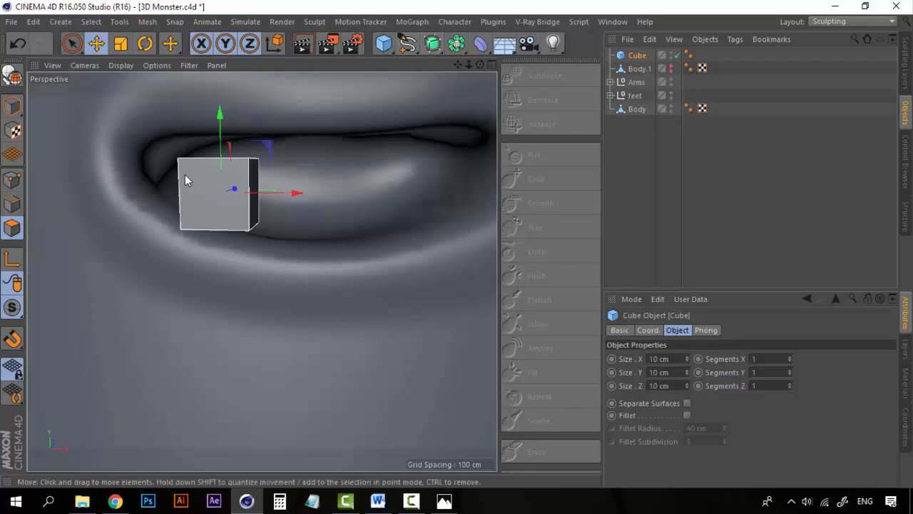
left_click_drag(185, 178, 207, 159, "alt")
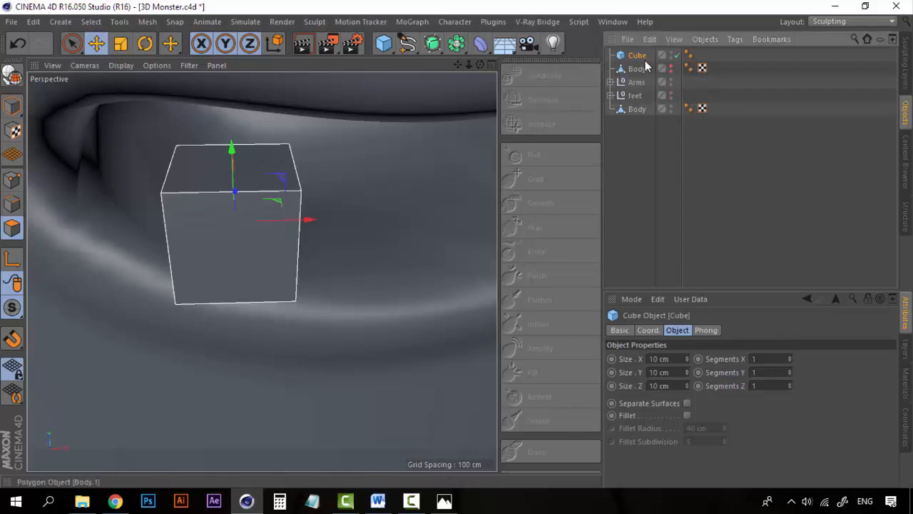
key("c")
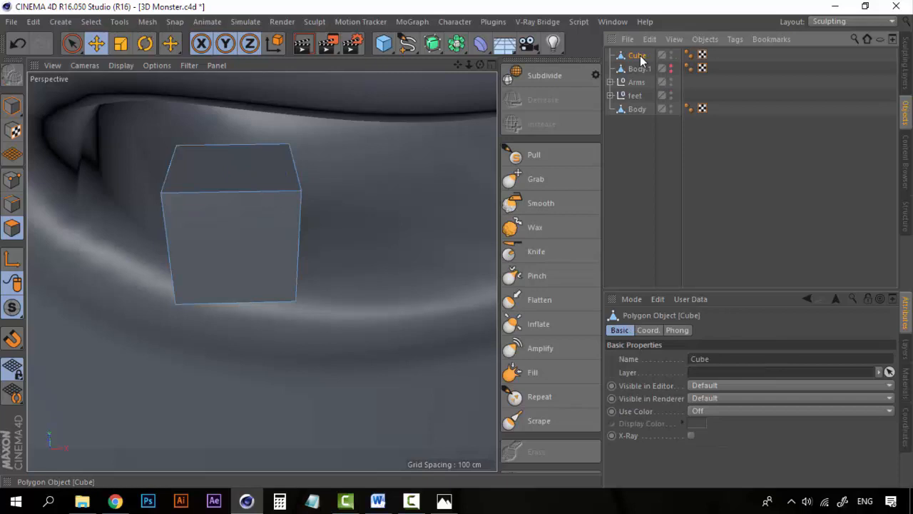
- Taper the cube into a tooth shape by moving its upper right and upper left point pairs inward along X
left_click(10, 183)
left_click(72, 43)
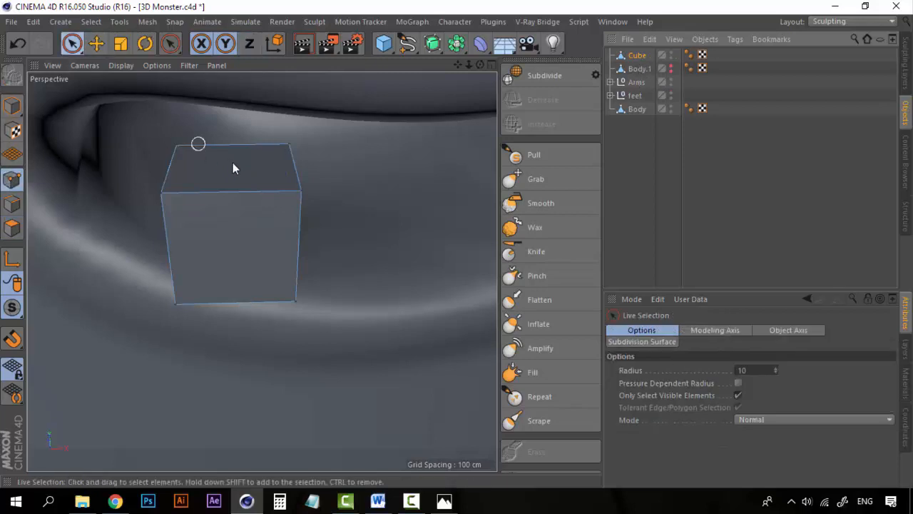
left_click(290, 146)
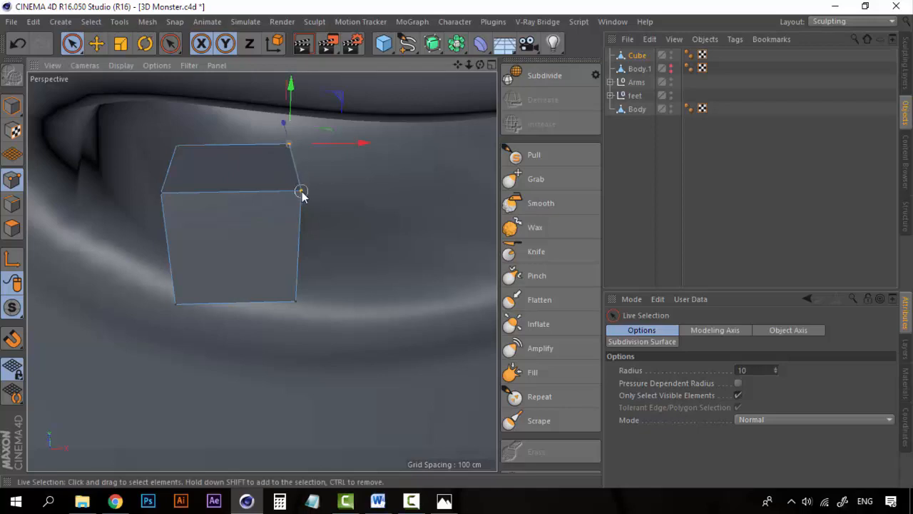
left_click(301, 193, "shift")
left_click_drag(366, 165, 325, 168)
left_click(177, 146)
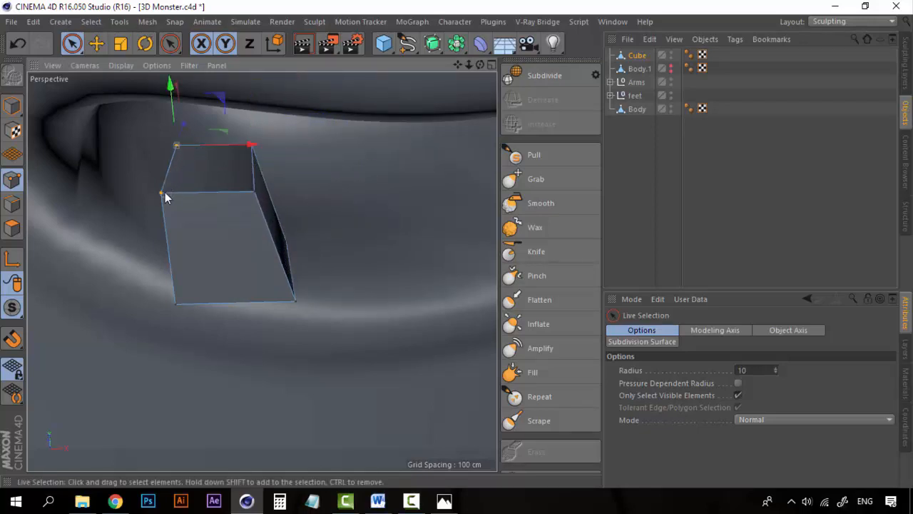
left_click(163, 194, "shift")
left_click_drag(250, 168, 296, 167)
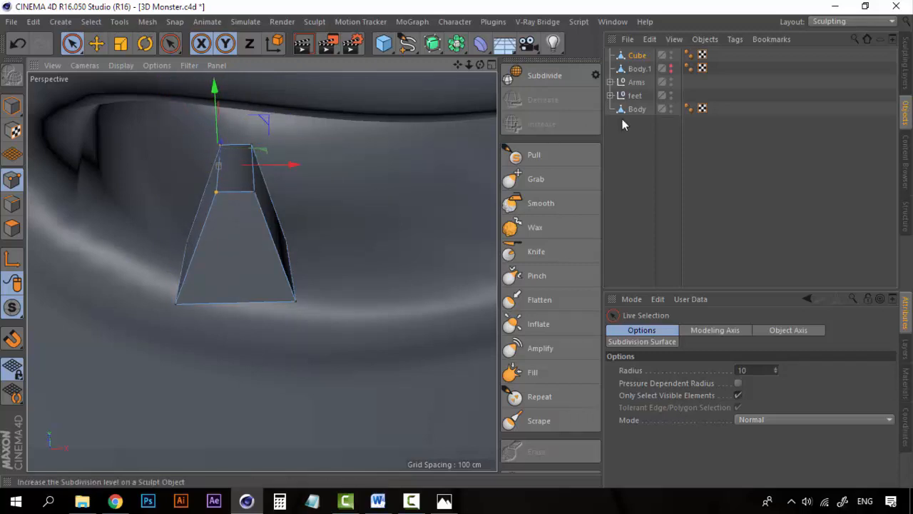
left_click(620, 121)
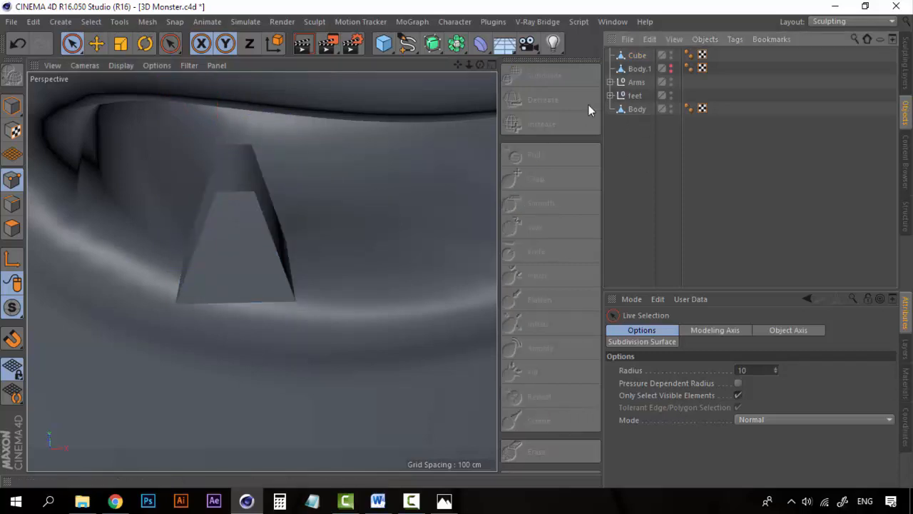
- Add a Subdivision Surface, place the tapered cube inside it to round the tooth, and select the Subdivision Surface
left_click(433, 45)
left_click(639, 71)
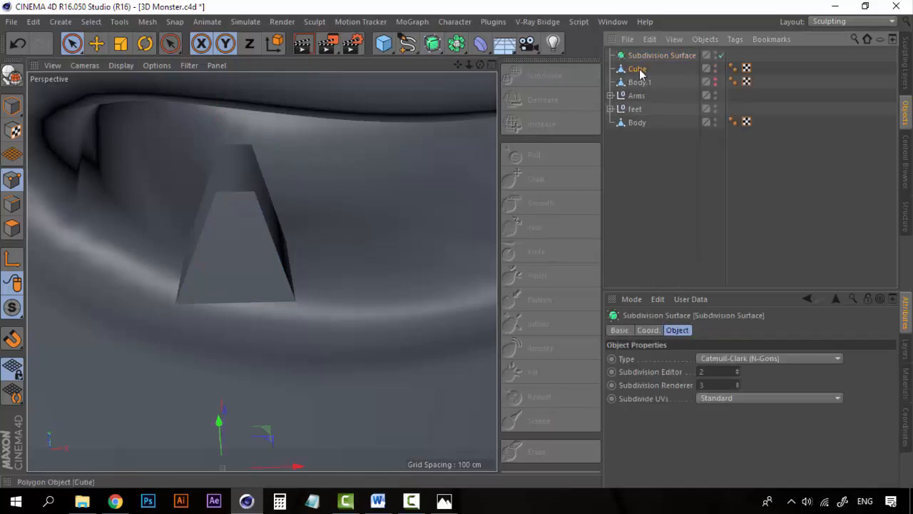
left_click_drag(655, 55, 655, 56)
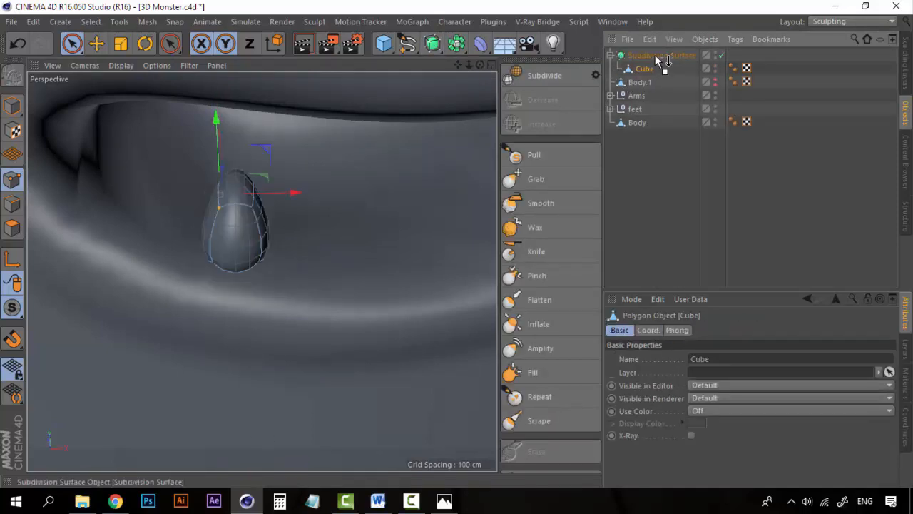
left_click(664, 169)
left_click(660, 55)
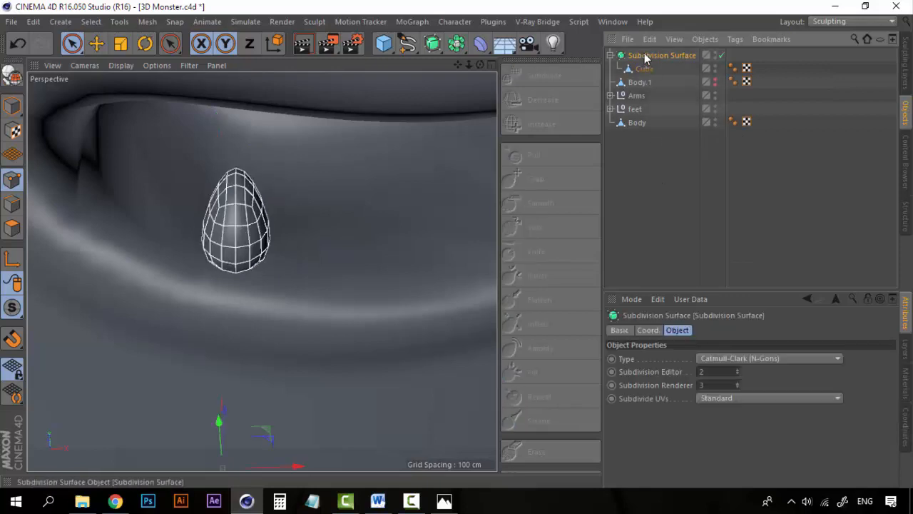
- Examine the rounded tooth's shape and its depth inside the mouth from several angles
mouse_move(315, 254)
left_mouse_down("alt")
mouse_move(306, 273)
mouse_move(250, 263)
mouse_move(351, 269)
mouse_move(337, 280)
mouse_move(312, 279)
mouse_move(309, 264)
left_mouse_up("alt")
left_click(625, 191)
key("ctrl+shift+z")
key("ctrl+shift+z")
key("ctrl+shift+z")
key("ctrl+shift+z")
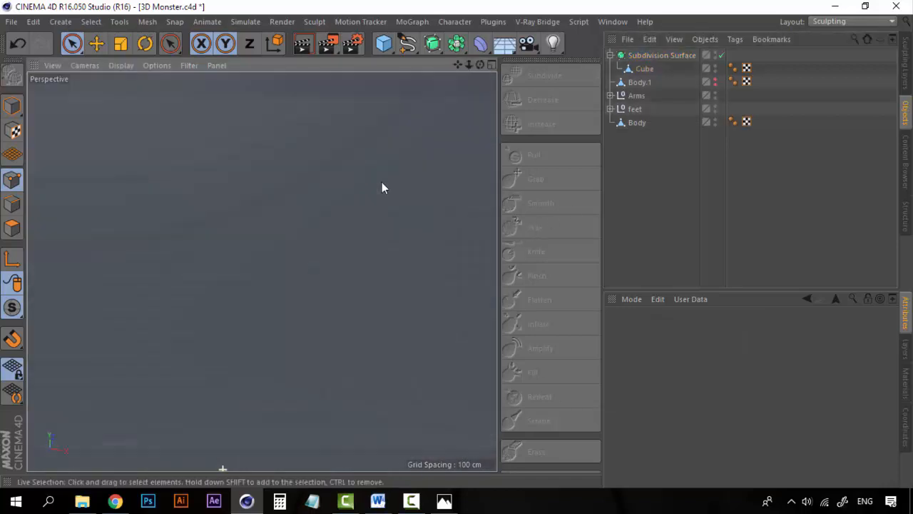
key("ctrl+shift+z")
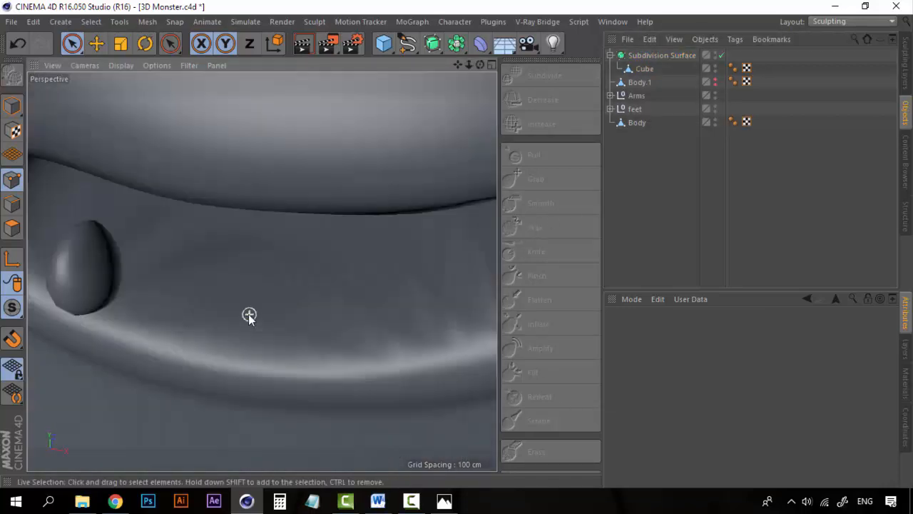
key("ctrl+shift+z")
key("ctrl+shift+z")
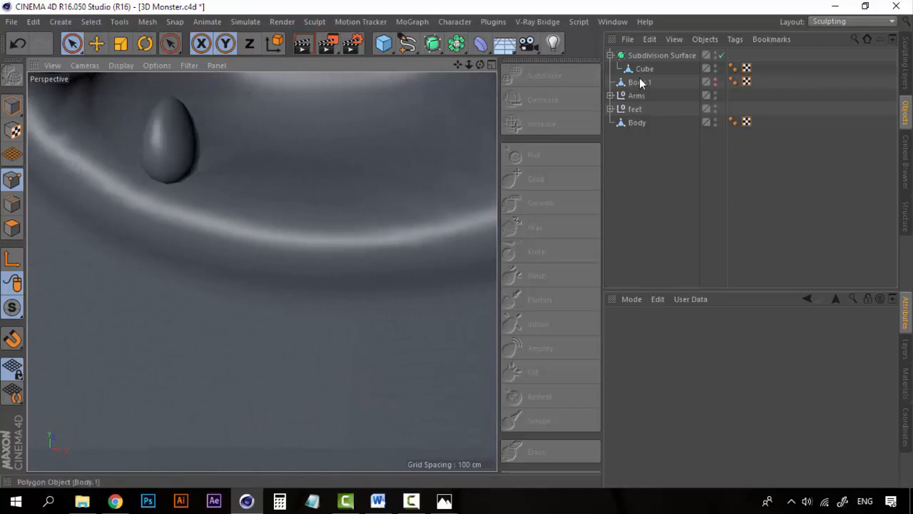
left_click(637, 82)
key("ctrl+shift+z")
key("ctrl+shift+z")
key("ctrl+shift+z")
key("ctrl+shift+z")
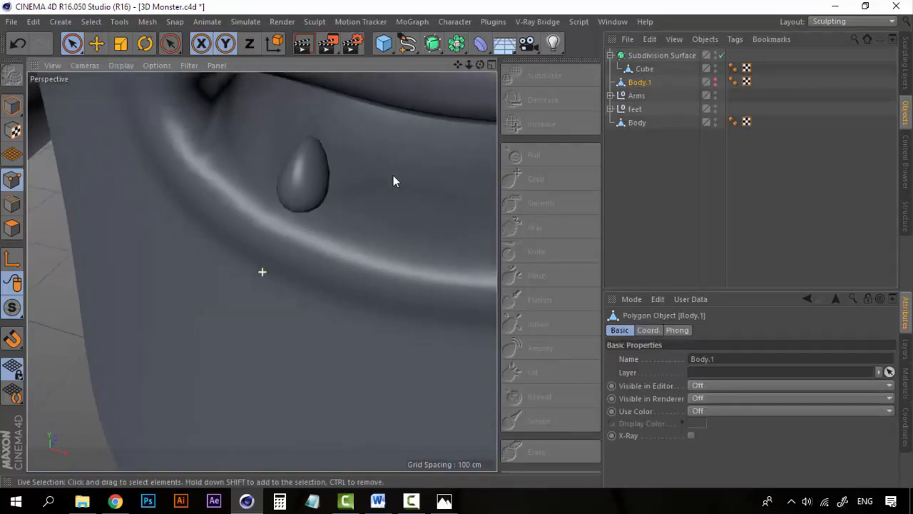
key("ctrl+shift+z")
key("ctrl+shift+z")
key("ctrl+shift+z")
key("ctrl+shift+z")
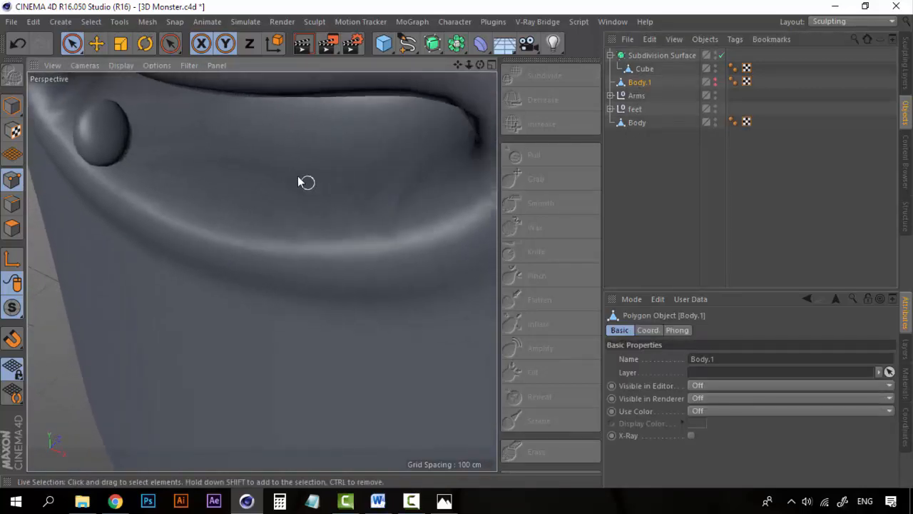
key("ctrl+shift+z")
key("ctrl+shift+z")
key("ctrl+shift+z")
key("ctrl+shift+z")
key("ctrl+shift+z")
key("ctrl+shift+z")
key("ctrl+shift+z")
key("ctrl+shift+z")
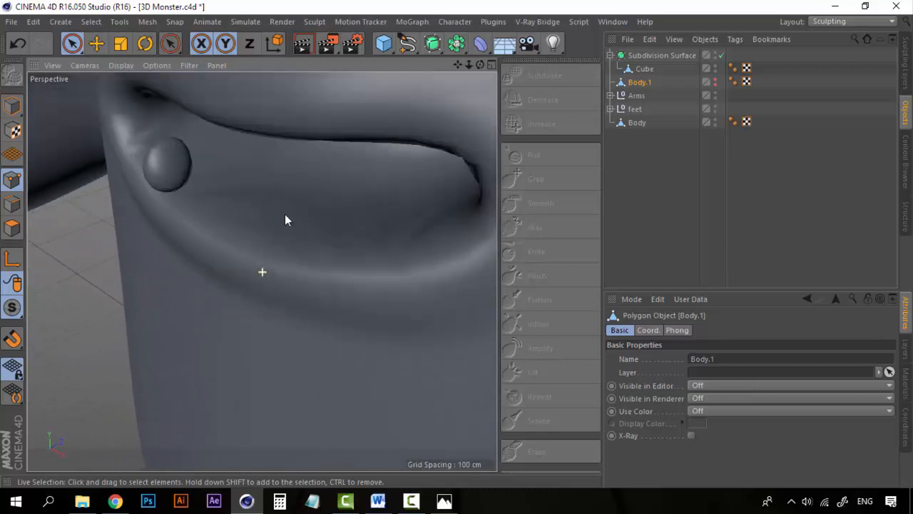
- Flatten the tooth's cube in depth by setting its Z scale to 0.68
left_click(646, 68)
left_click(648, 330)
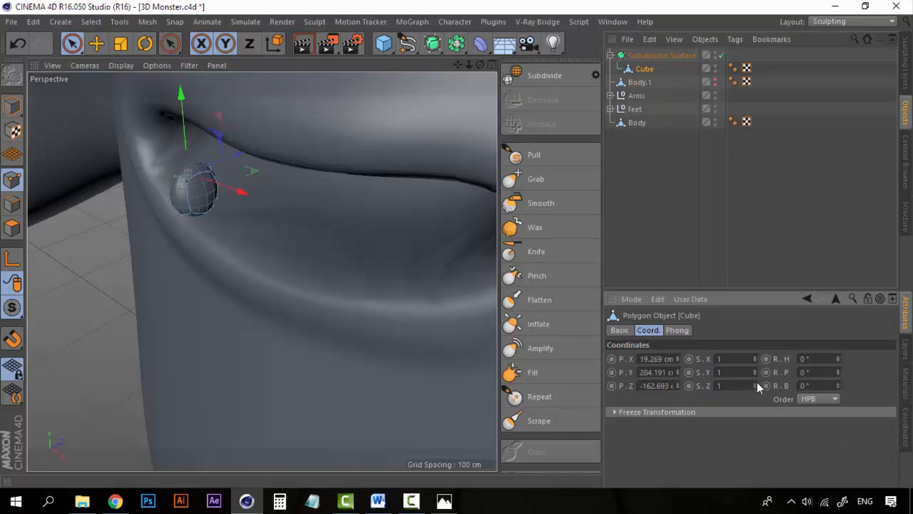
left_click_drag(755, 385, 757, 389)
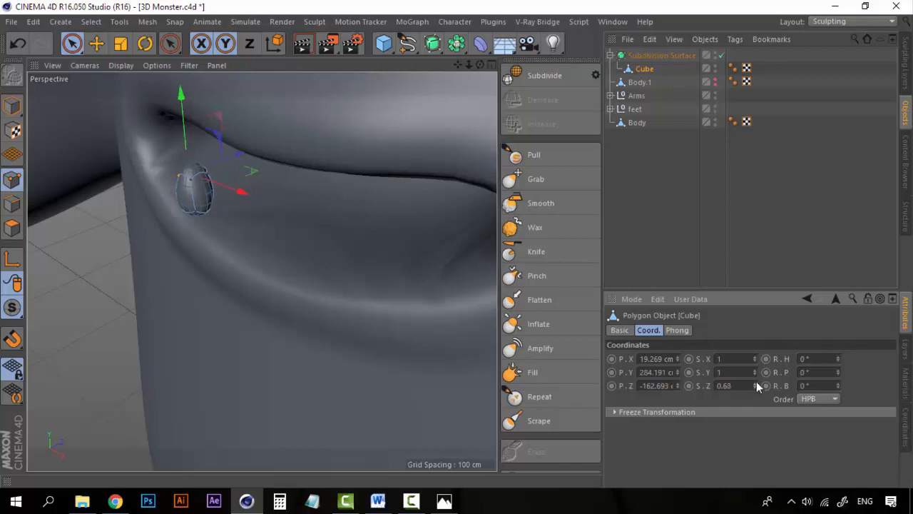
- Switch from point to model editing and lower the whole tooth cube about 6 cm toward the lower lip
left_click_drag(284, 248, 372, 242, "alt")
scroll(255, 232, "up", 1)
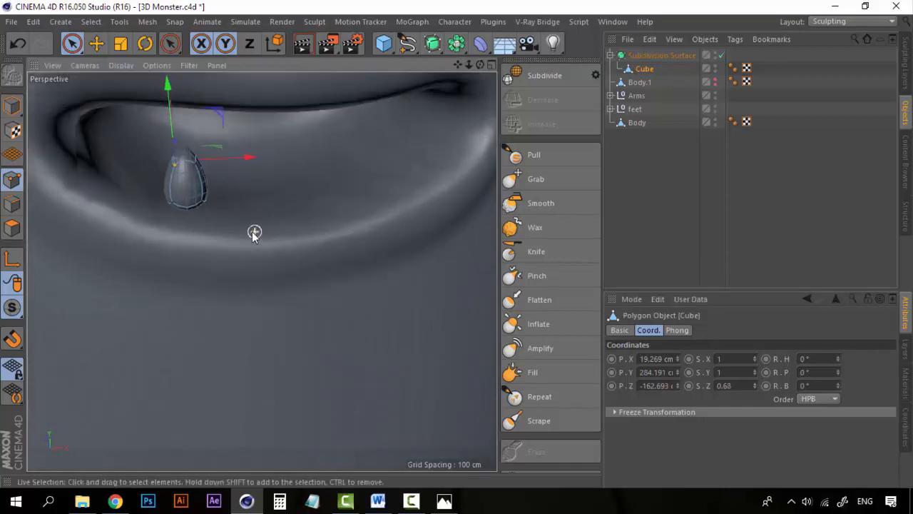
left_click_drag(168, 98, 168, 107)
left_click(660, 55)
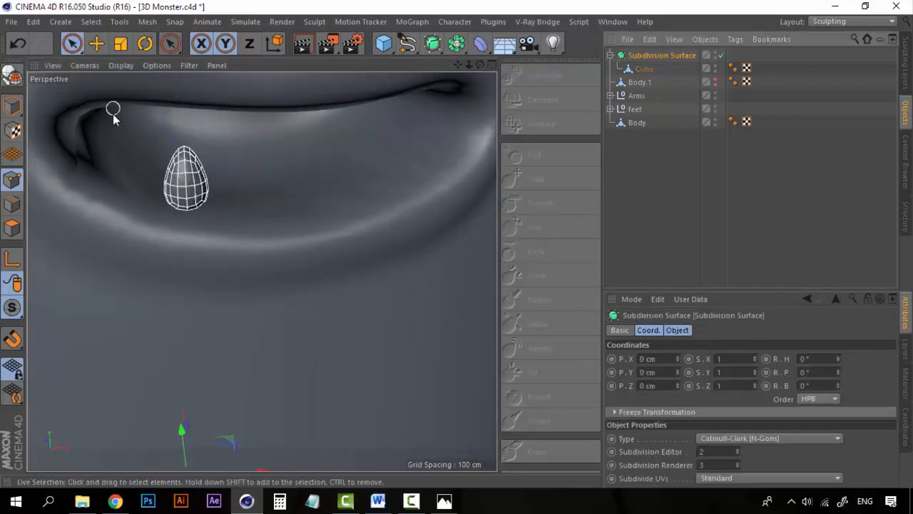
left_click(644, 68)
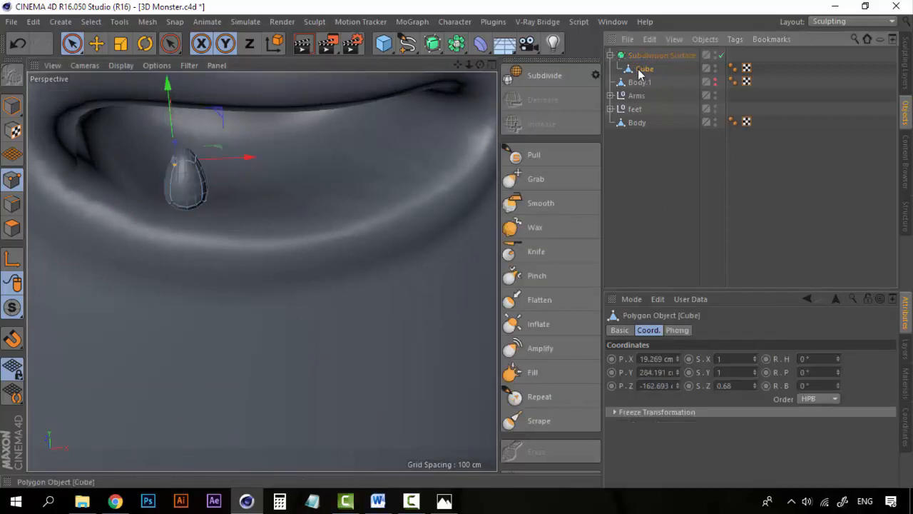
key("e")
left_click_drag(166, 83, 187, 145)
key("ctrl+z")
left_click(11, 105)
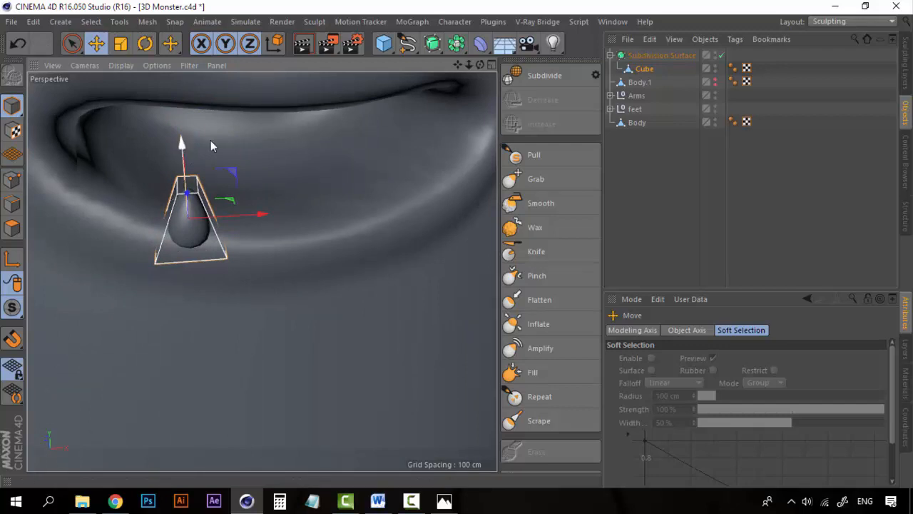
- Move the tooth cube about 5 cm back into the mouth using the top view, and raise it about 1.5 cm in perspective
left_click(493, 65)
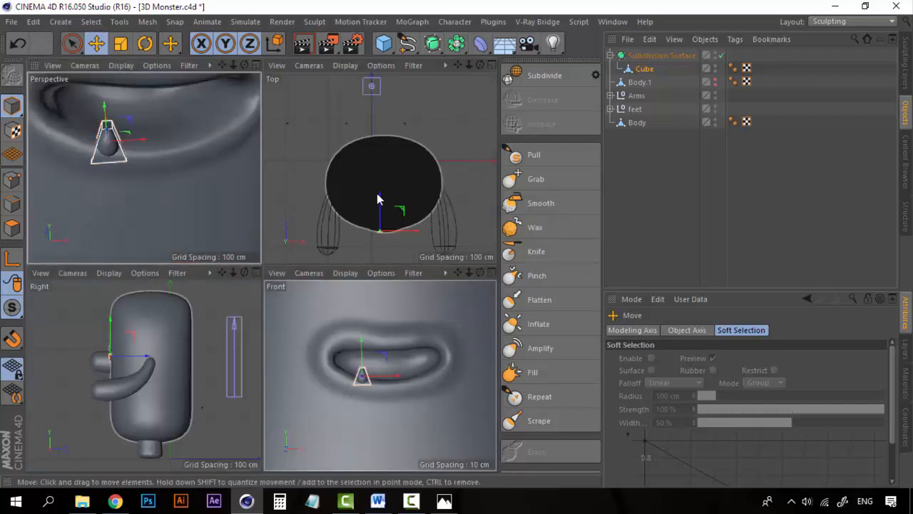
left_click(381, 198)
left_click(644, 68)
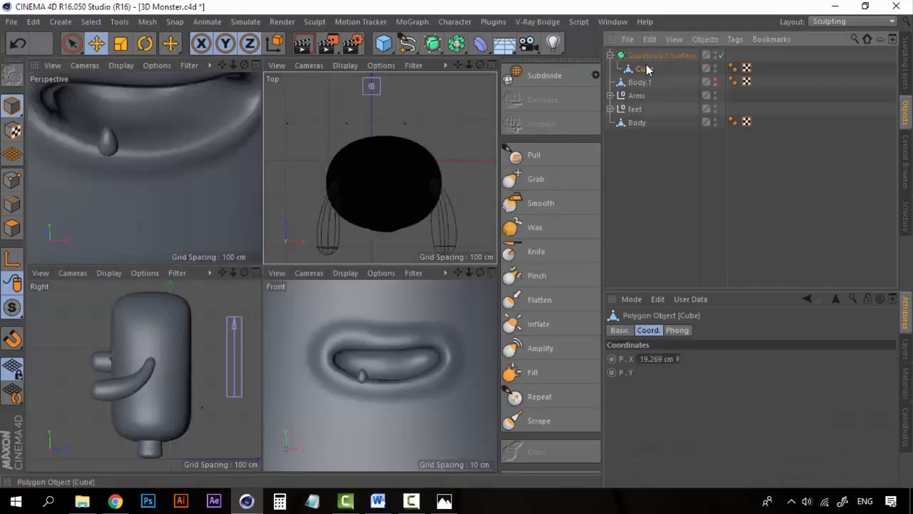
left_click_drag(379, 199, 379, 194)
left_click(255, 66)
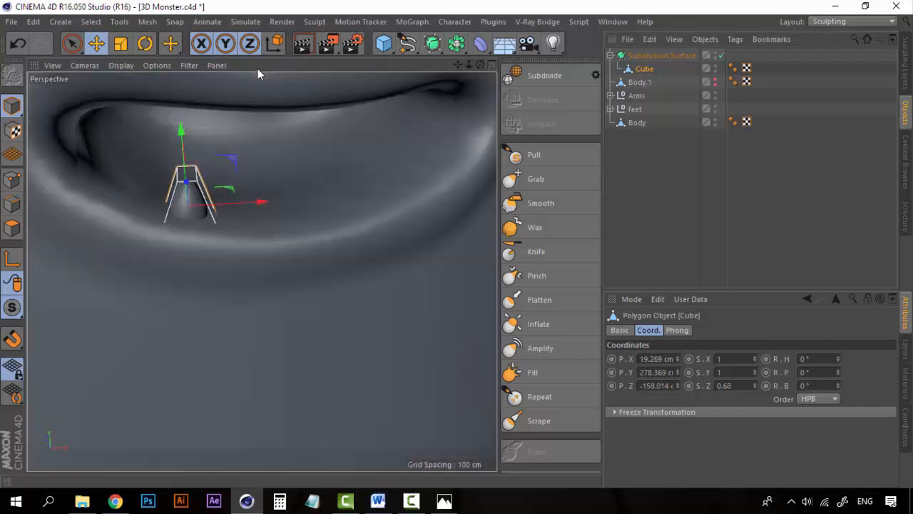
left_click_drag(182, 128, 180, 118)
- Examine the tooth's placement behind the lower lip from an angled side, both close up and with the whole monster in view
scroll(328, 194, "down", 8)
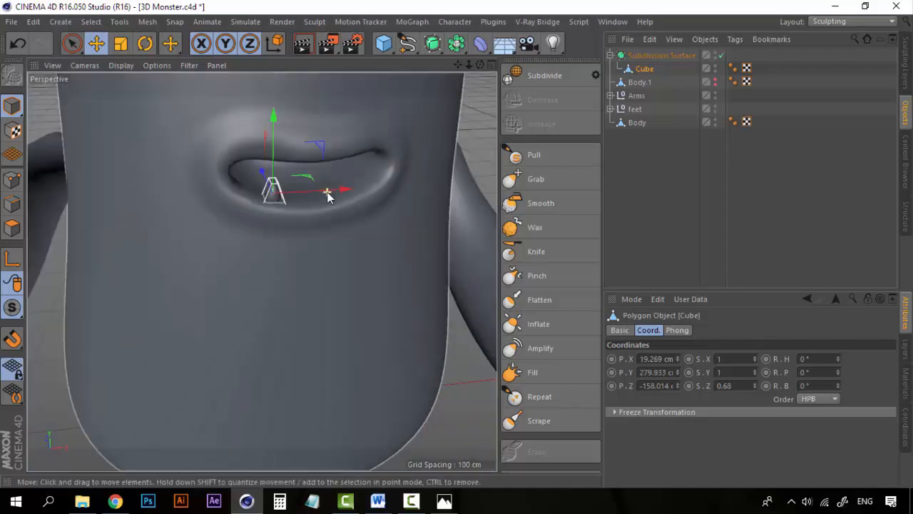
left_click_drag(343, 214, 266, 212, "alt")
scroll(310, 212, "up", 5)
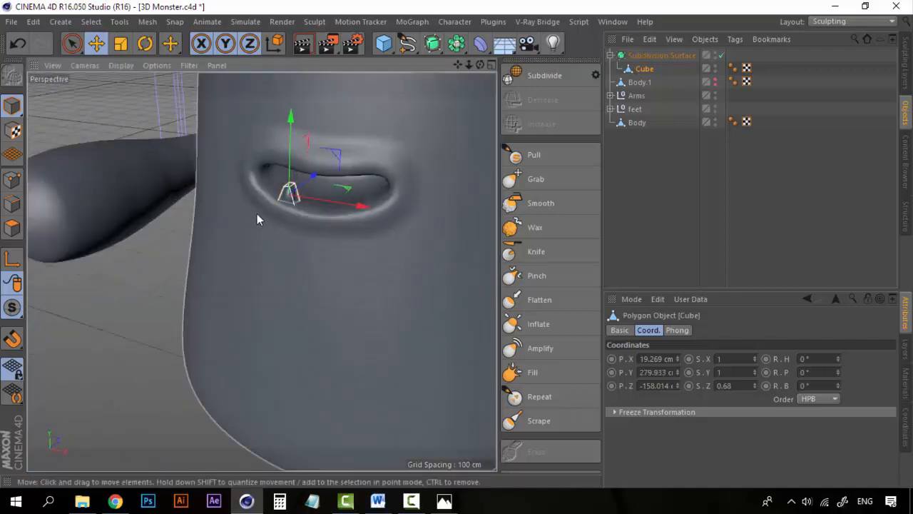
left_click(634, 180)
scroll(357, 240, "down", 8)
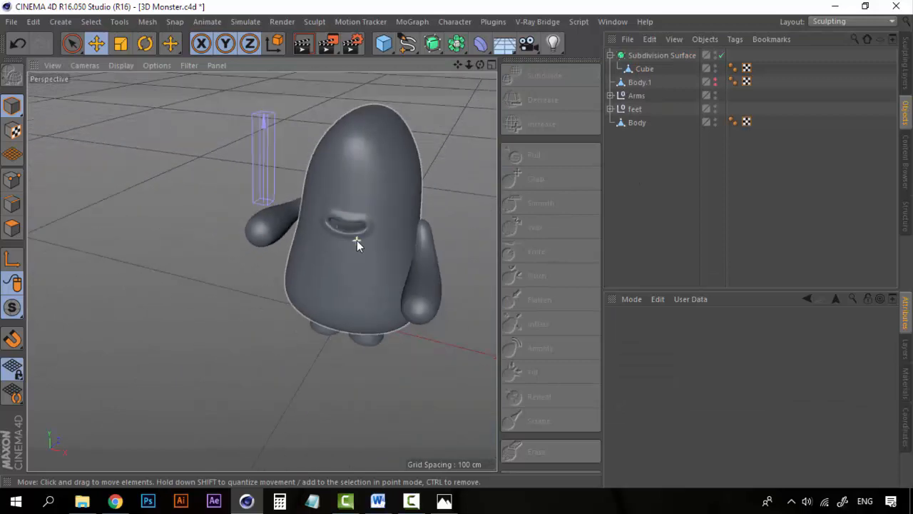
scroll(357, 240, "up", 8)
scroll(357, 241, "down", 2)
scroll(357, 242, "down", 4)
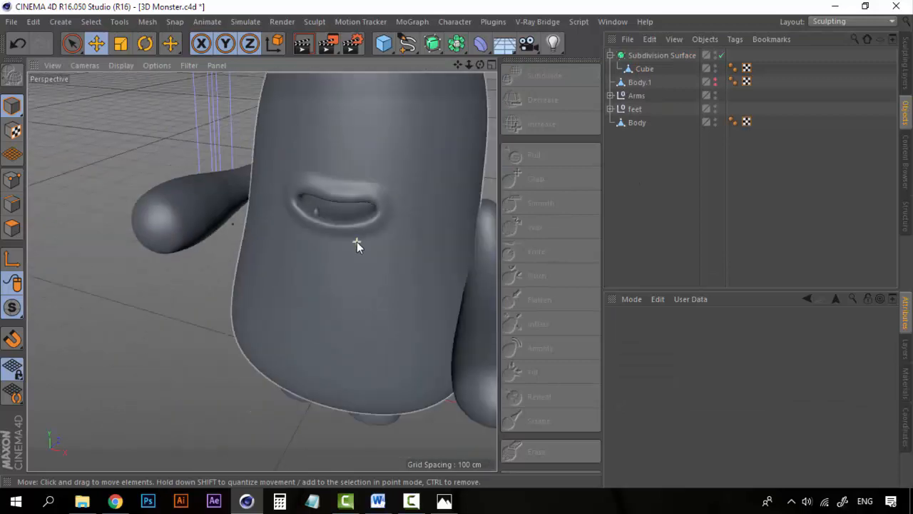
scroll(357, 241, "up", 8)
scroll(356, 241, "down", 4)
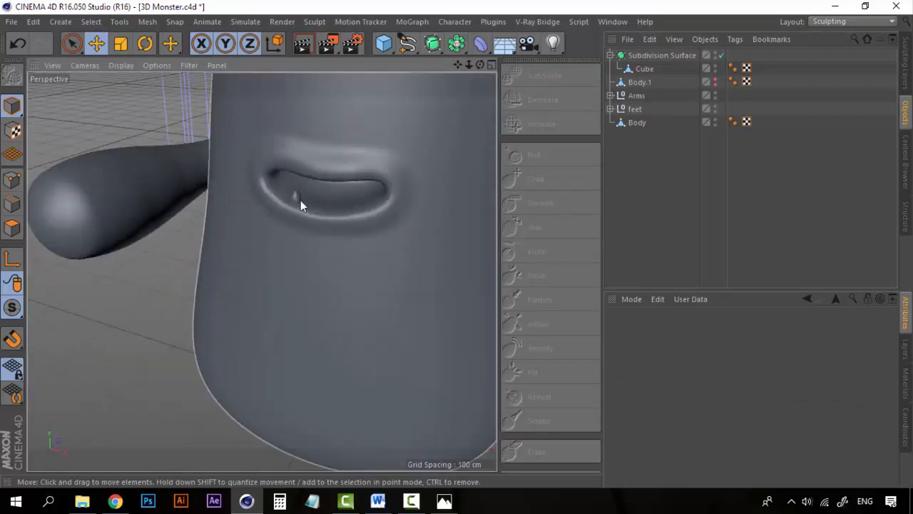
scroll(314, 199, "up", 6)
scroll(429, 178, "down", 2)
- Scale the tooth's cube up slightly and uniformly, and check its size against the mouth
left_click(651, 68)
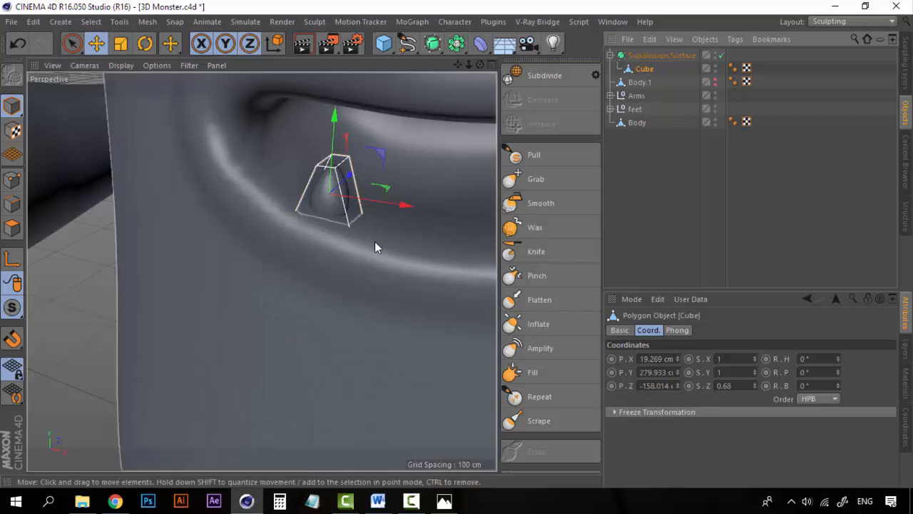
key("t")
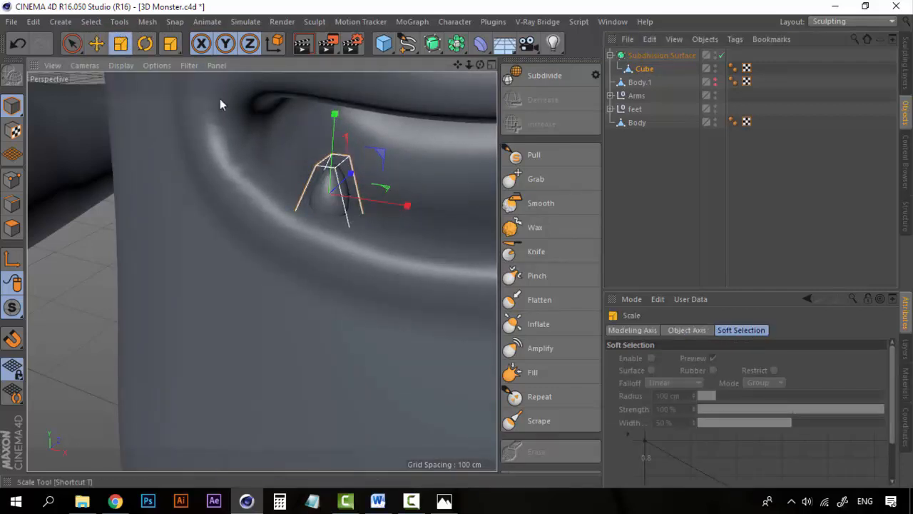
left_click_drag(386, 151, 421, 135)
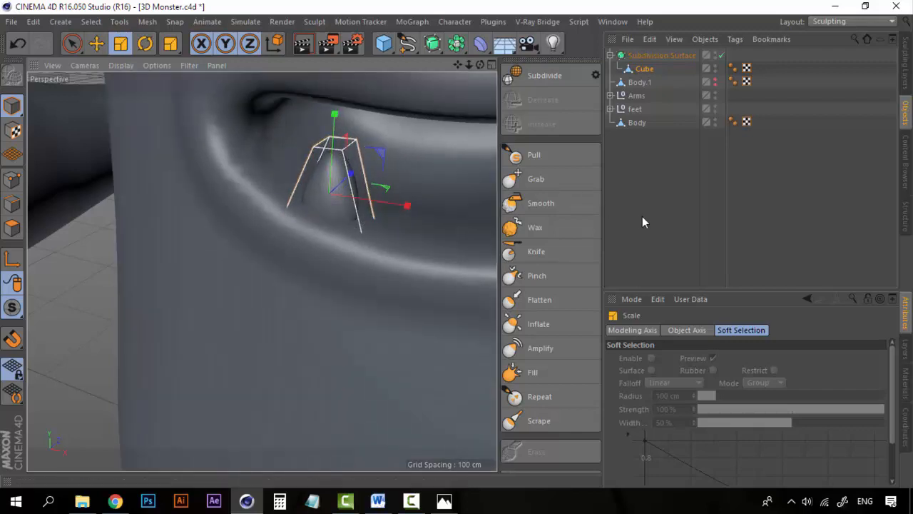
left_click(642, 217)
scroll(438, 200, "down", 6)
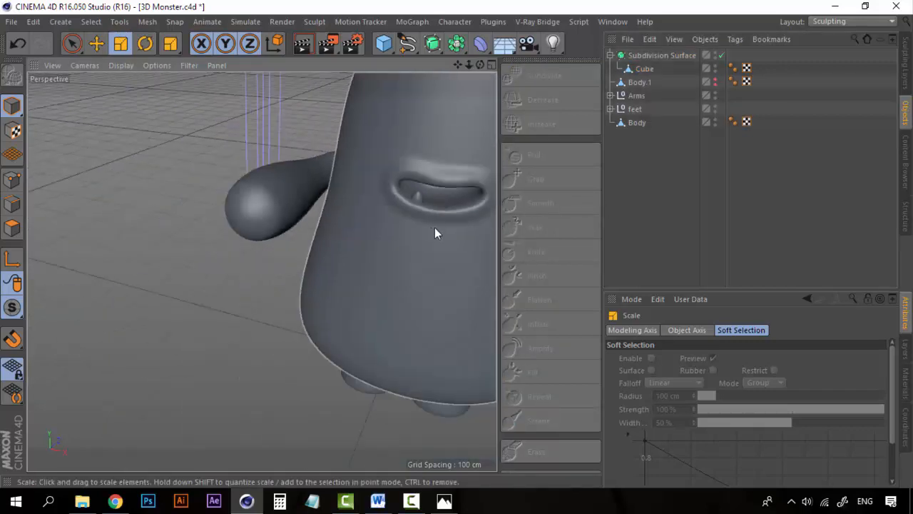
mouse_move(434, 227)
left_mouse_down("alt")
mouse_move(399, 225)
mouse_move(445, 228)
mouse_move(421, 224)
left_mouse_up("alt")
scroll(375, 220, "up", 5)
scroll(372, 220, "up", 2)
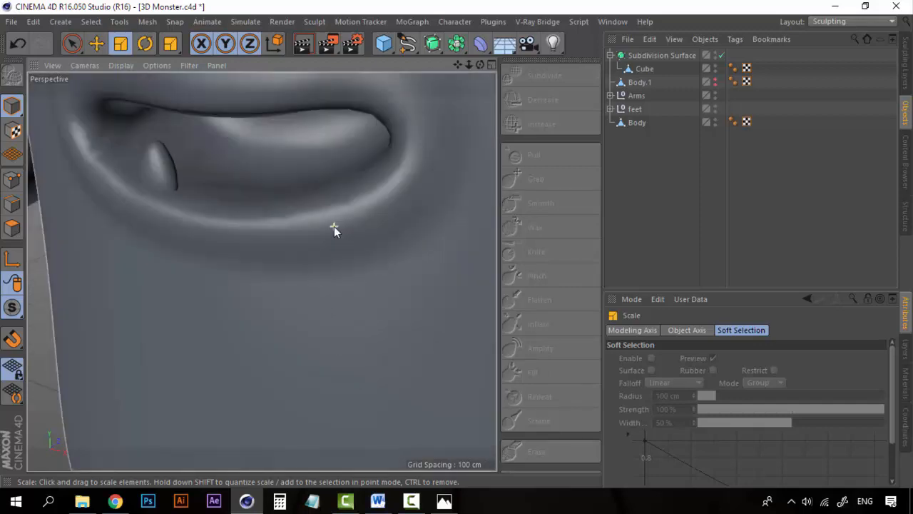
left_click_drag(299, 240, 466, 121, "alt")
- In an enlarged top view of the mouth area, duplicate the tooth's Subdivision Surface together with its cube
left_click(492, 65)
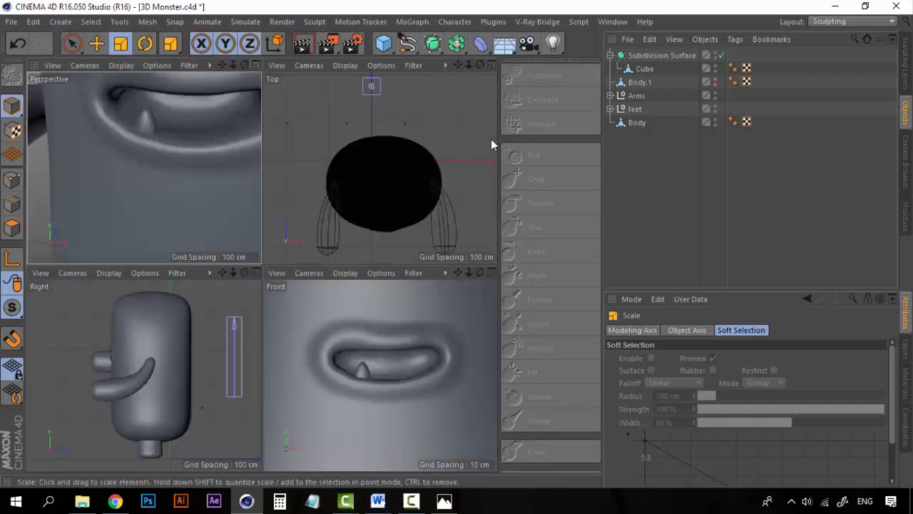
left_click(491, 65)
scroll(347, 293, "up", 6)
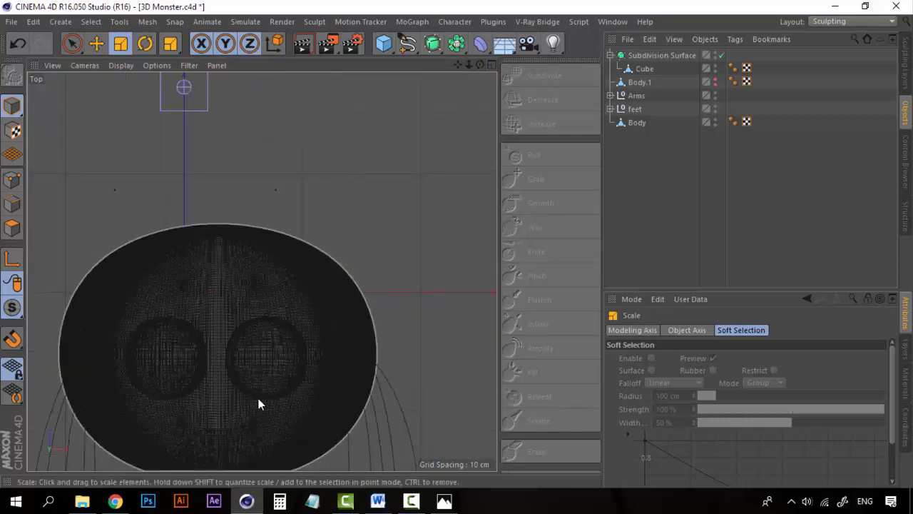
scroll(263, 320, "up", 3)
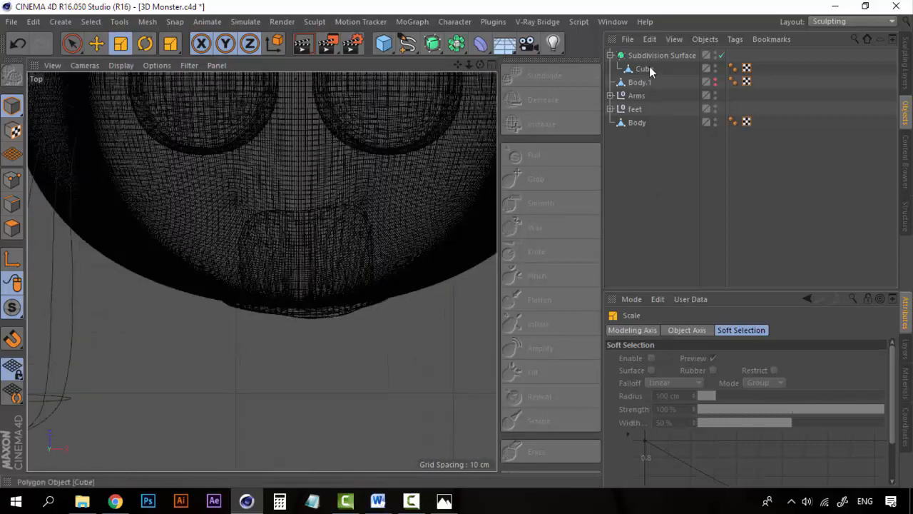
left_click(649, 56)
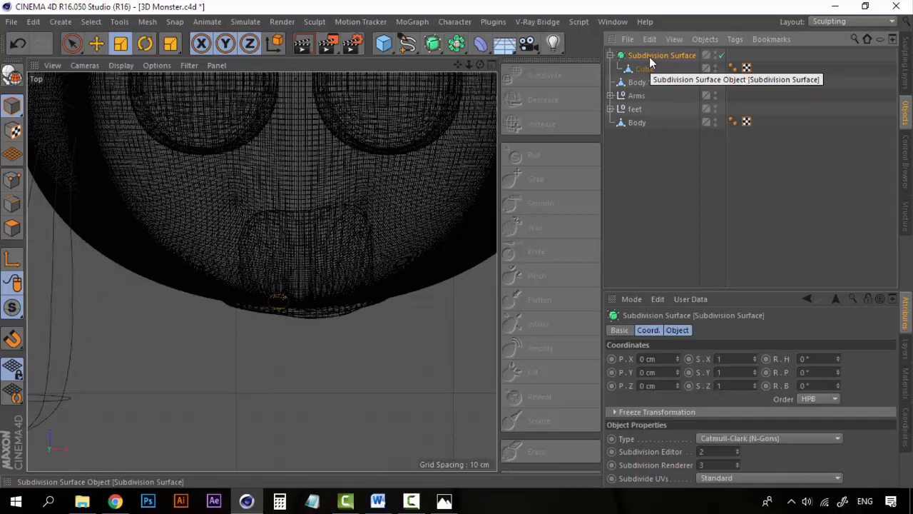
left_click(611, 55)
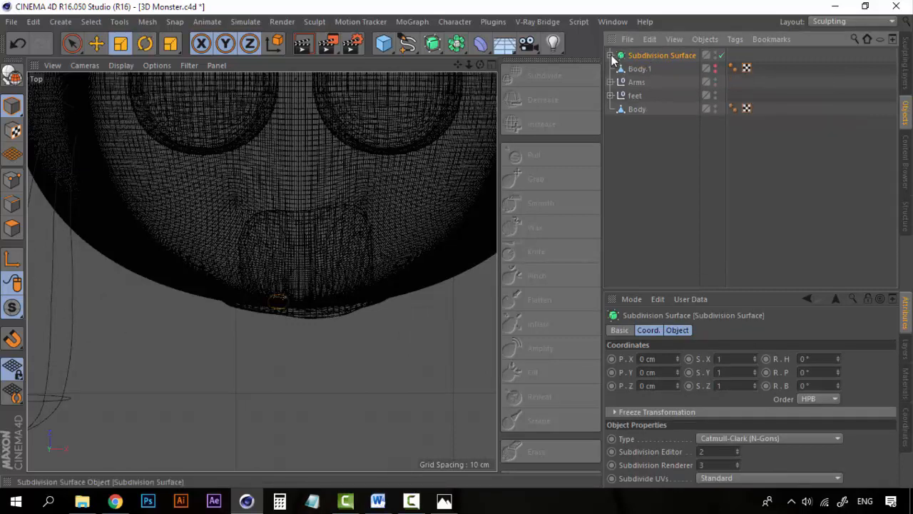
key("ctrl+c")
key("ctrl+v")
- Move the cube inside the duplicated Subdivision Surface about 28 cm along X as a second tooth, and return to the perspective view
left_click(336, 311)
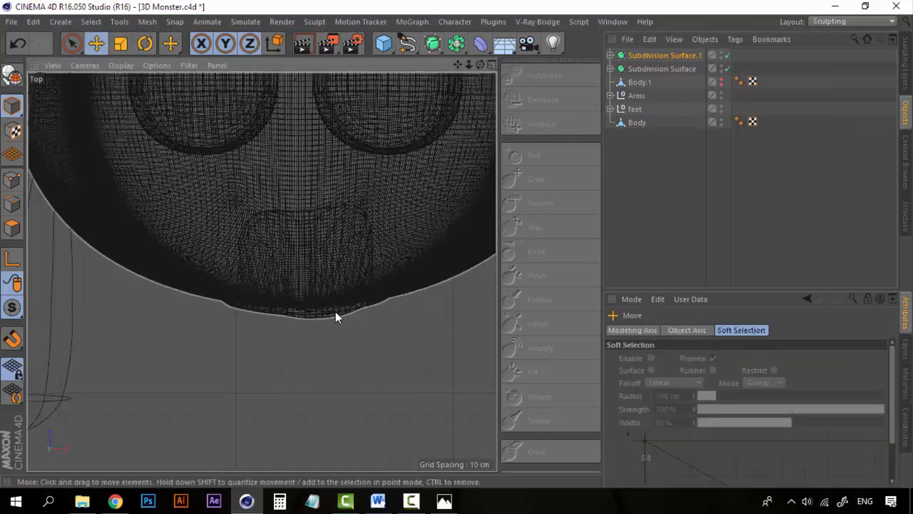
left_click(661, 65)
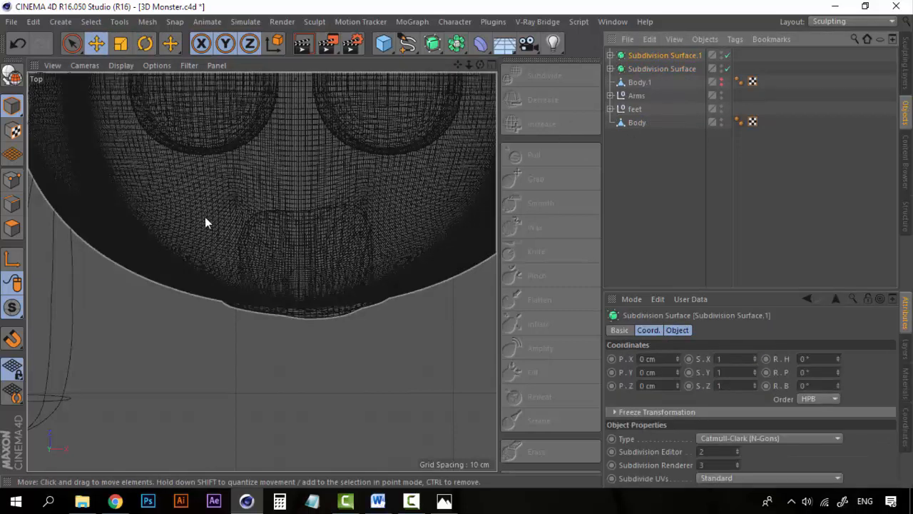
left_click(610, 55)
left_click(650, 70)
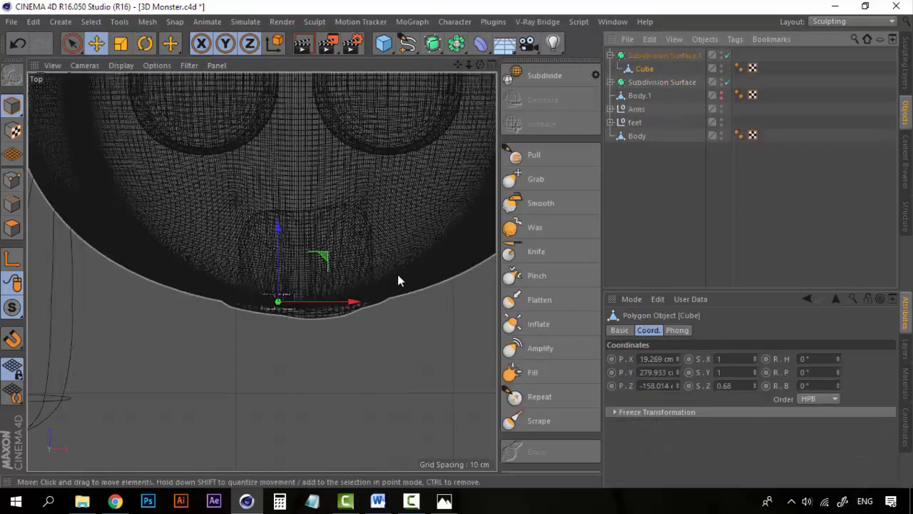
left_click_drag(358, 302, 415, 293)
left_click(490, 64)
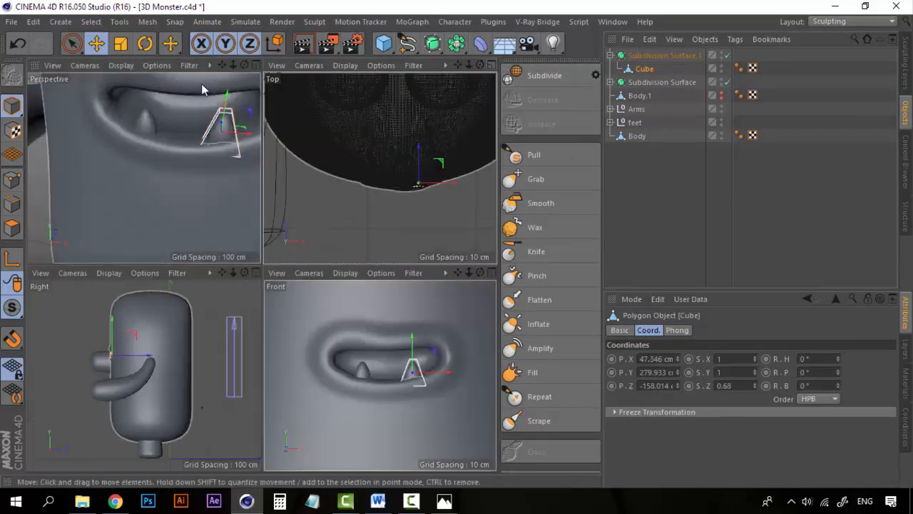
left_click(256, 65)
left_click(651, 213)
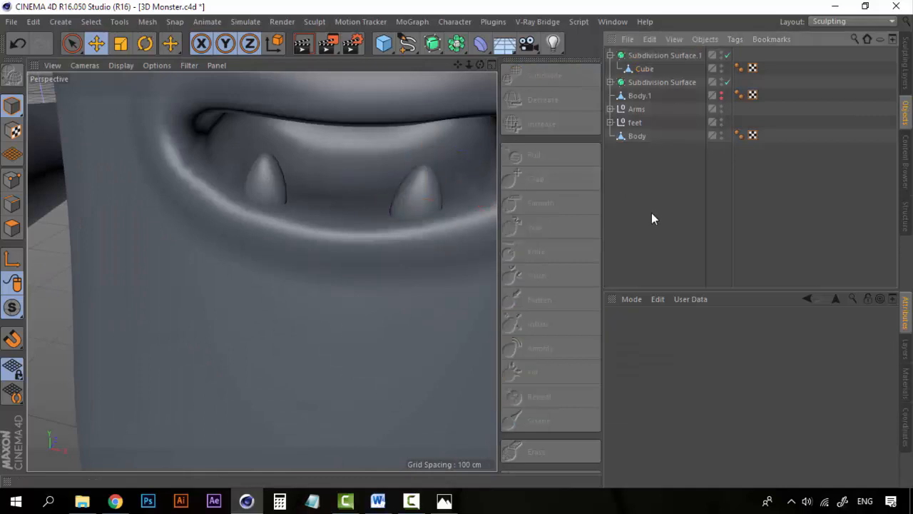
- Examine both teeth in the mouth up close and from an angle with the whole monster's body in view
left_click_drag(448, 205, 381, 205, "alt")
left_click(650, 68)
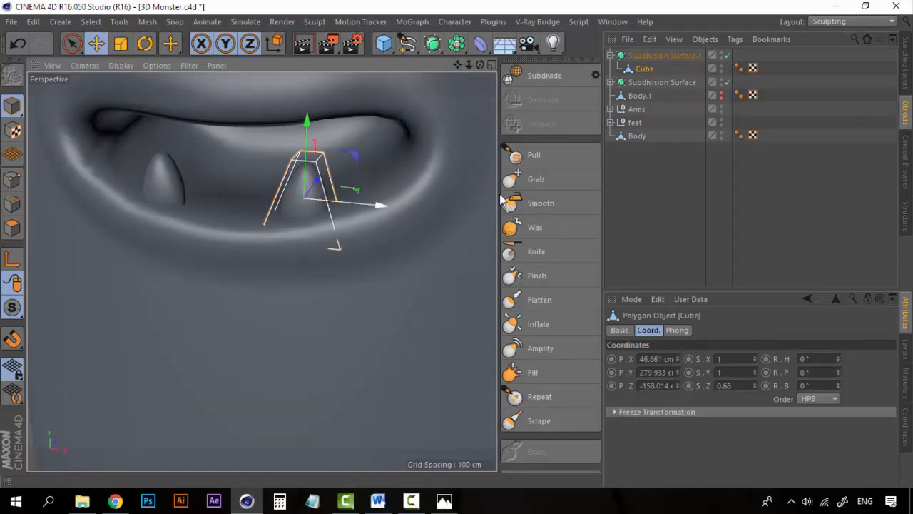
left_click(654, 201)
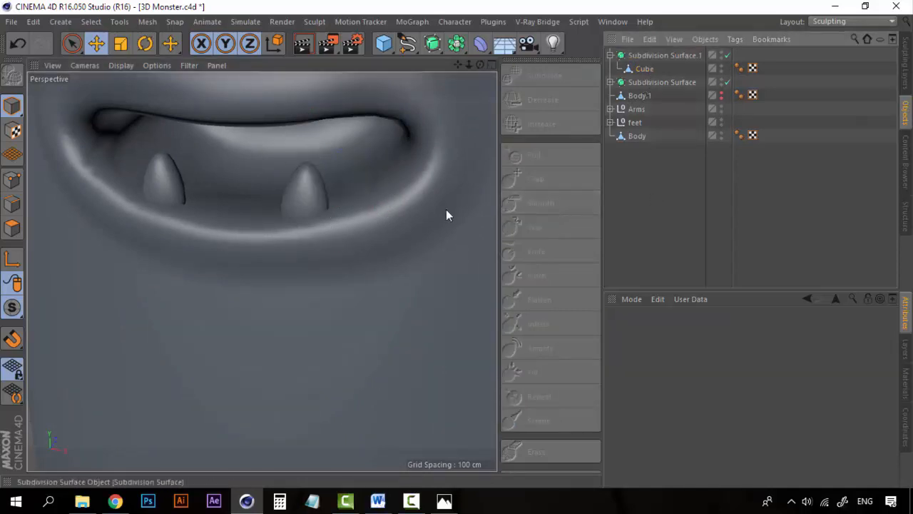
scroll(365, 252, "down", 8)
left_click_drag(369, 264, 323, 273, "alt")
scroll(323, 273, "down", 4)
scroll(323, 273, "up", 2)
scroll(323, 277, "up", 3)
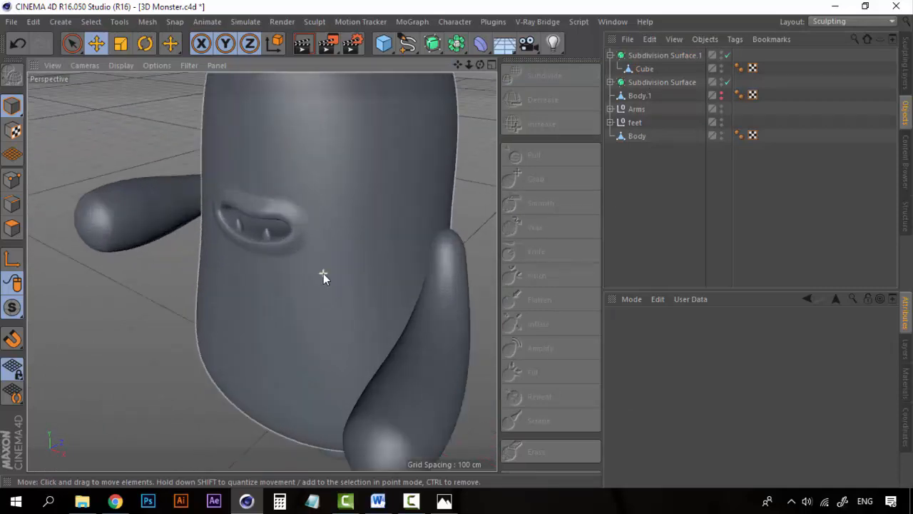
- Group the two teeth's Subdivision Surfaces under one null and rename it Teeth
left_click(620, 57)
left_click(611, 55)
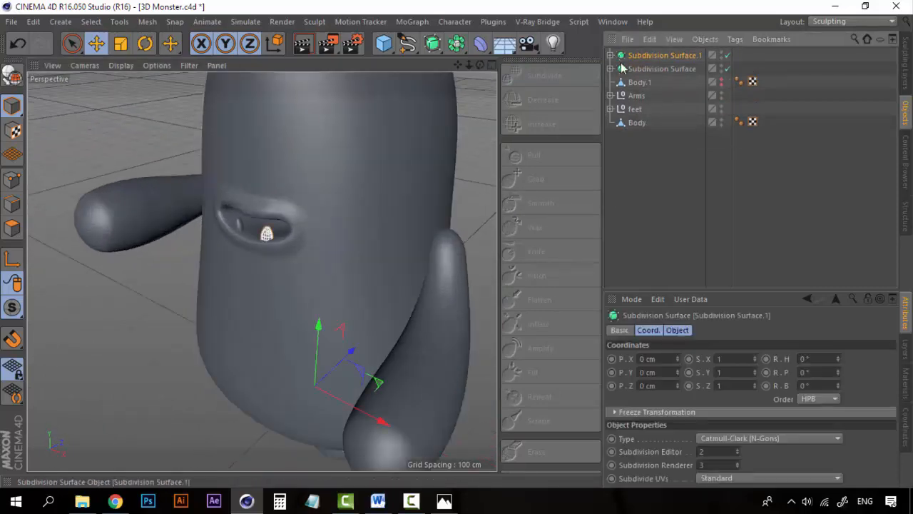
left_click(654, 69, "ctrl")
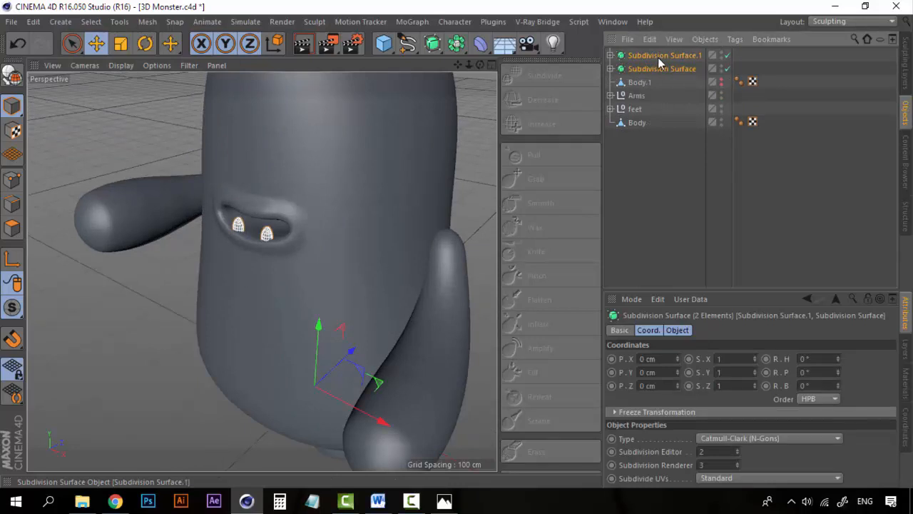
right_click(658, 57)
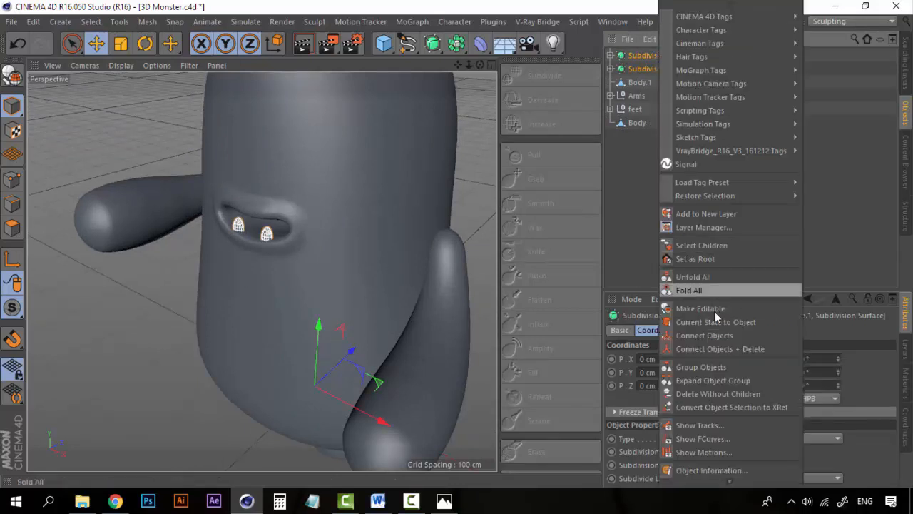
left_click(718, 366)
double_click(638, 55)
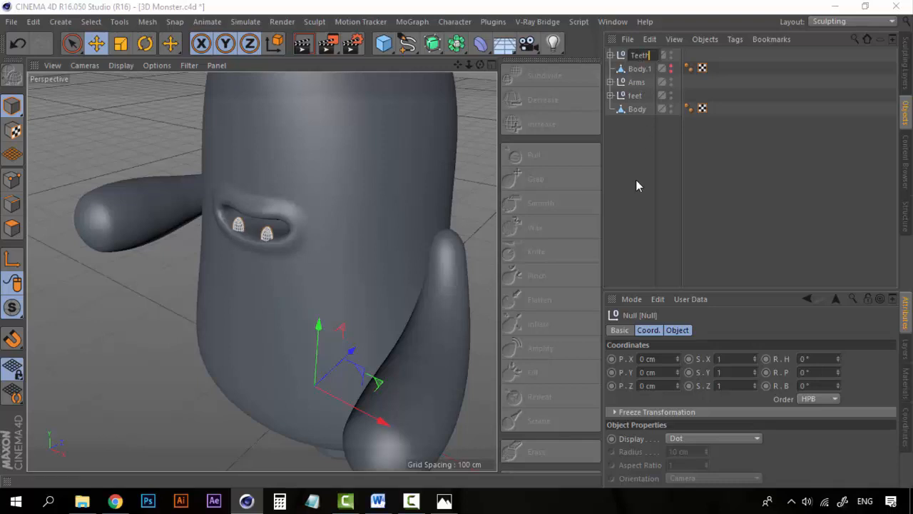
- Delete the hidden Body.1 copy and check the Teeth group inside the mouth from the front
left_click(639, 71)
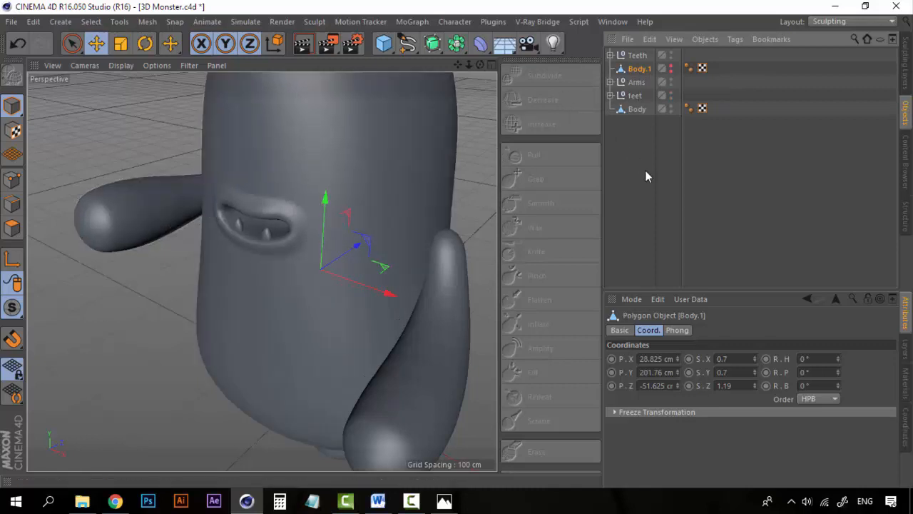
key("Delete")
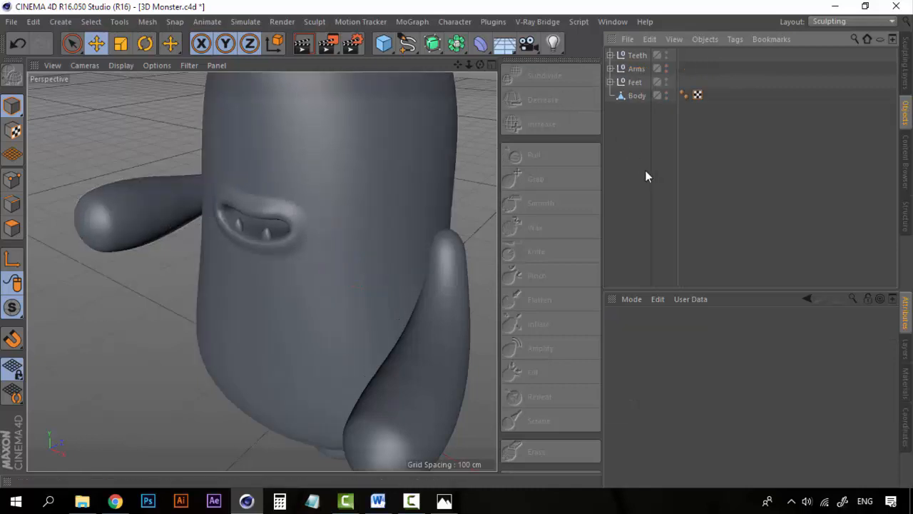
left_click(641, 57)
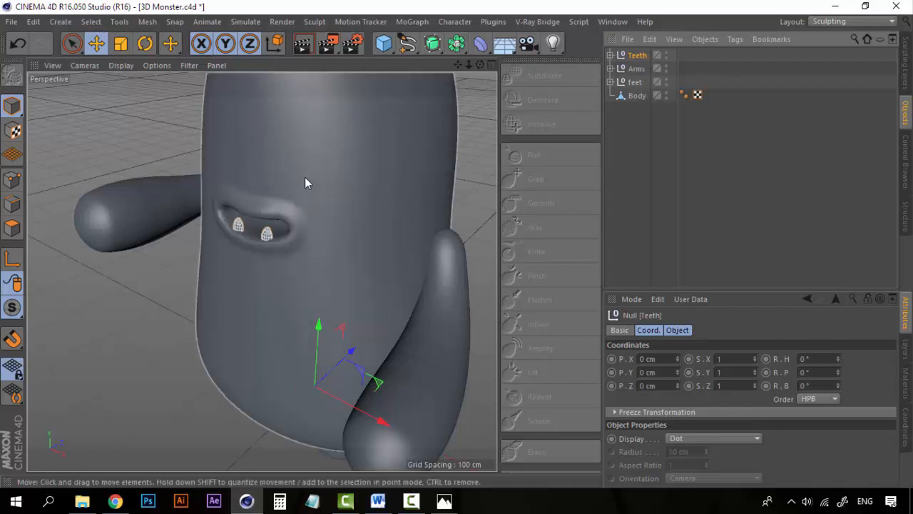
left_click_drag(306, 181, 398, 205, "alt")
right_click_drag(397, 205, 252, 257, "alt")
left_click_drag(252, 256, 313, 228, "alt")
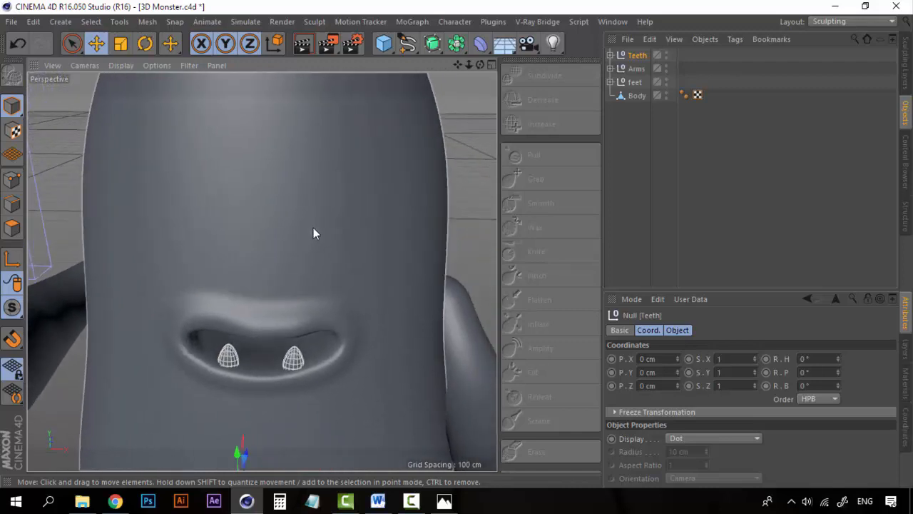
scroll(313, 227, "up", 2)
- In the front view, add a sphere and move it to about Y 320 cm and Z -208 cm, in front of the monster's face
left_click(492, 64)
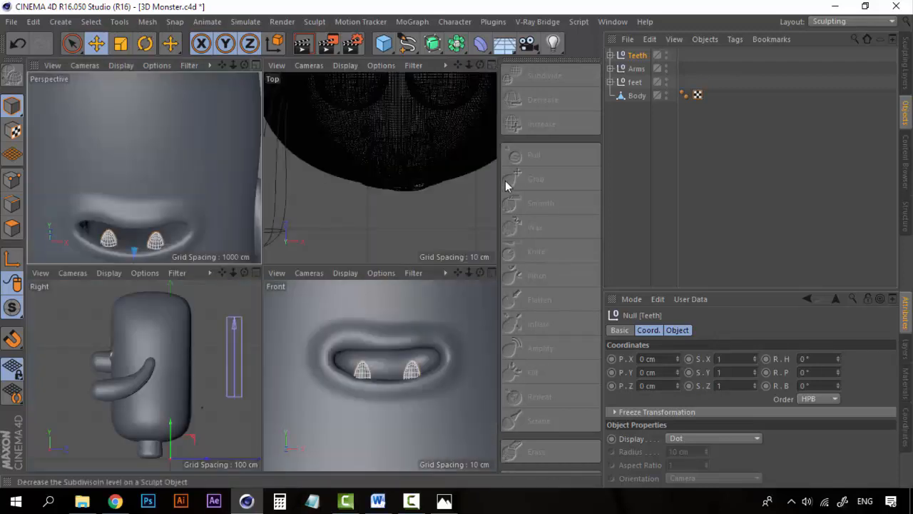
left_click(491, 272)
scroll(321, 213, "down", 4)
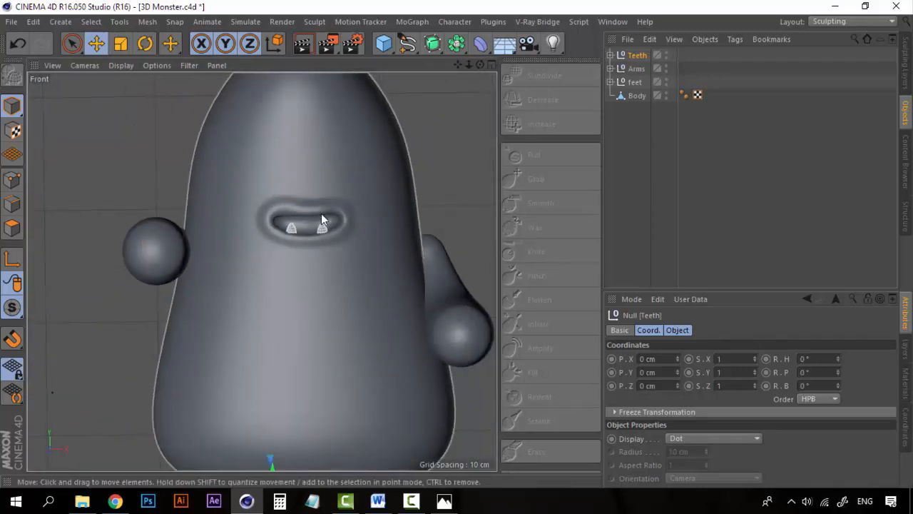
scroll(321, 213, "down", 3)
left_click(632, 183)
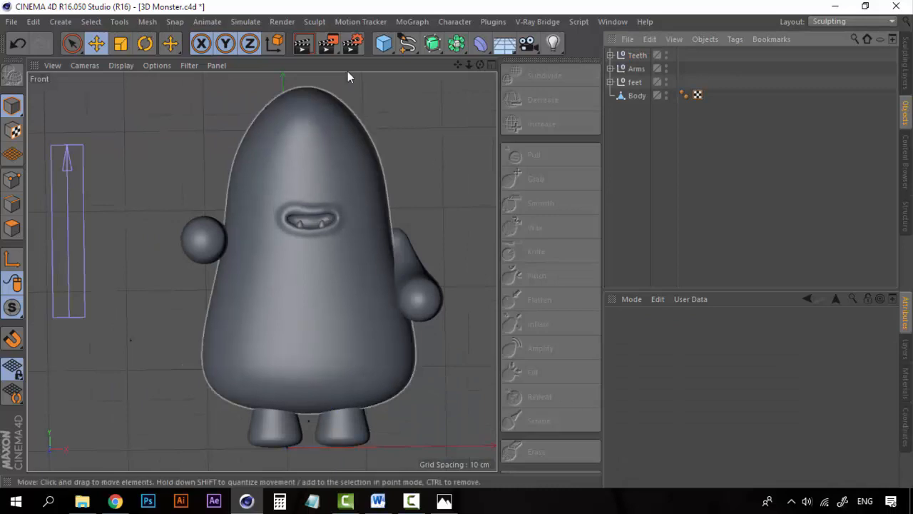
left_click(383, 45)
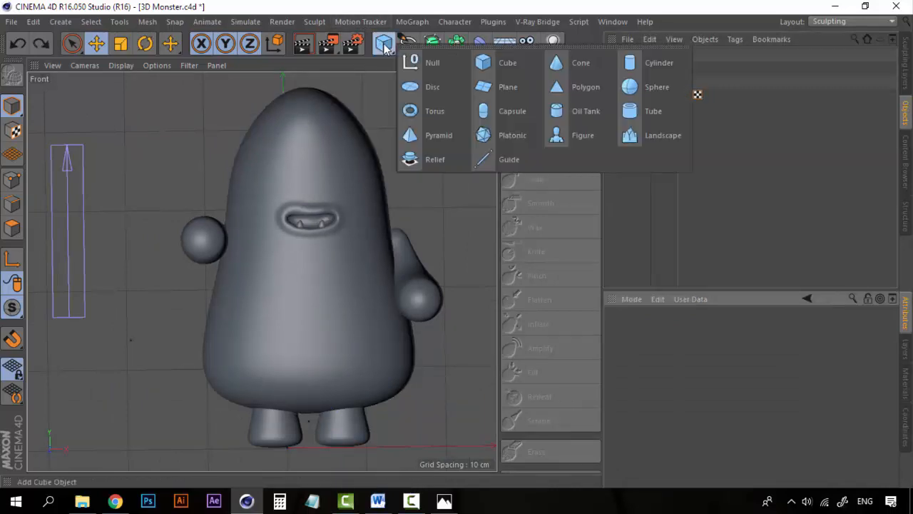
left_click(645, 86)
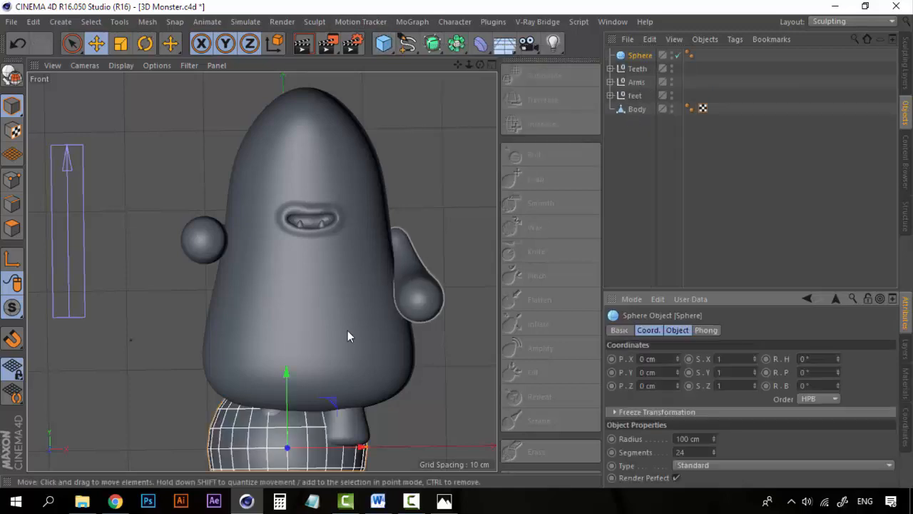
left_click_drag(287, 373, 289, 120)
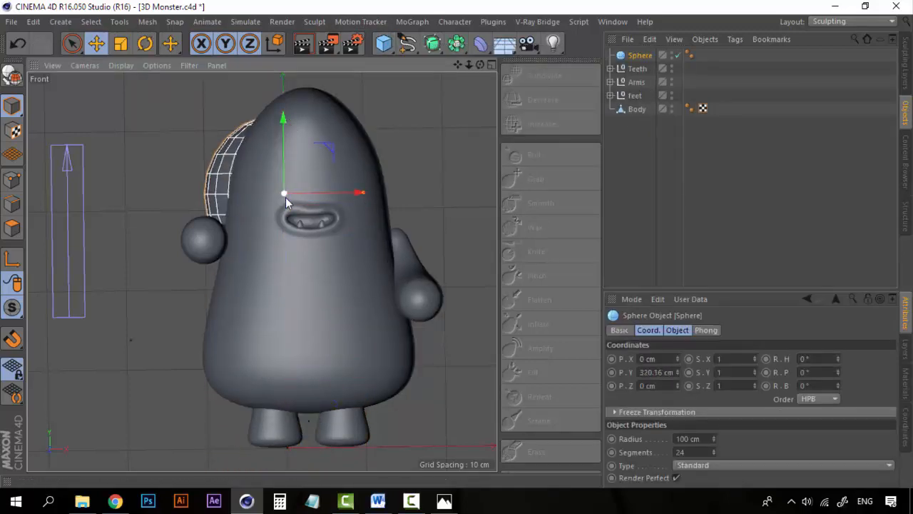
right_click_drag(283, 193, 68, 204)
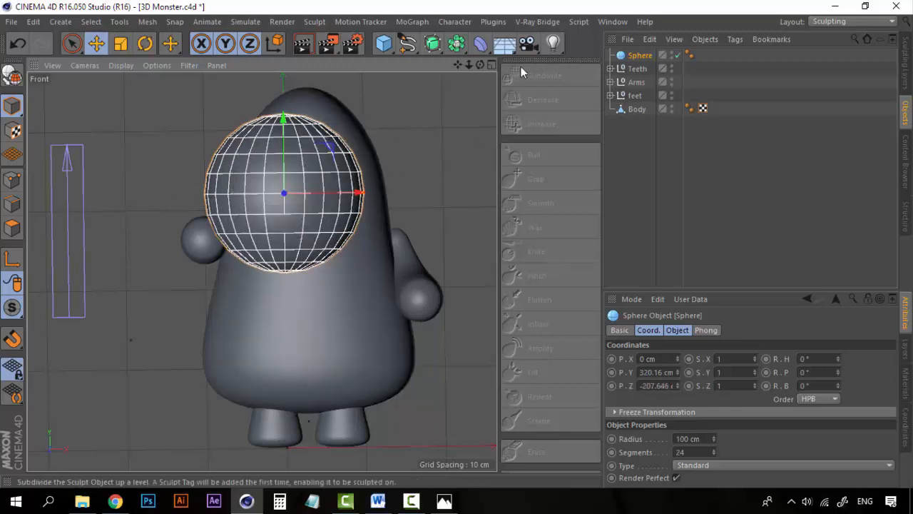
left_click(694, 243)
- Try radii of 10 cm and 5 cm on the sphere
left_click(642, 56)
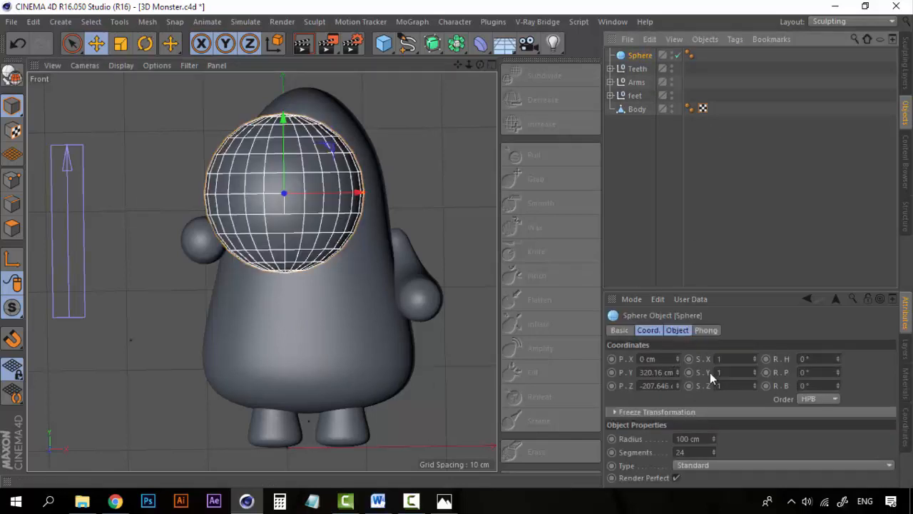
left_click(677, 330)
double_click(688, 359)
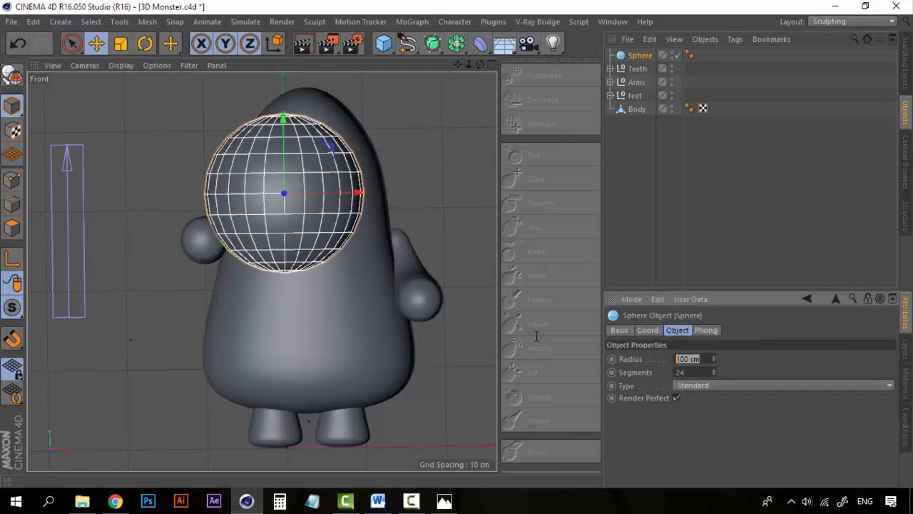
type("10")
key("Return")
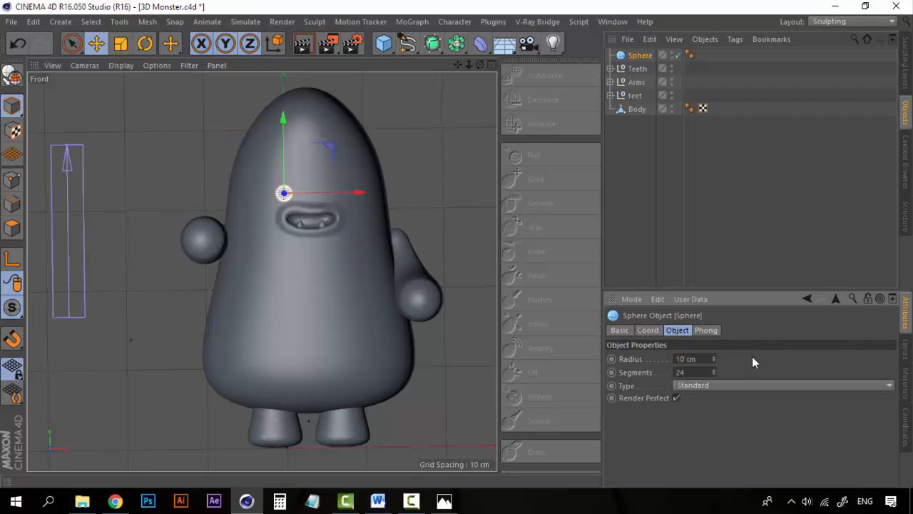
double_click(689, 359)
type("5")
key("Return")
left_click(641, 206)
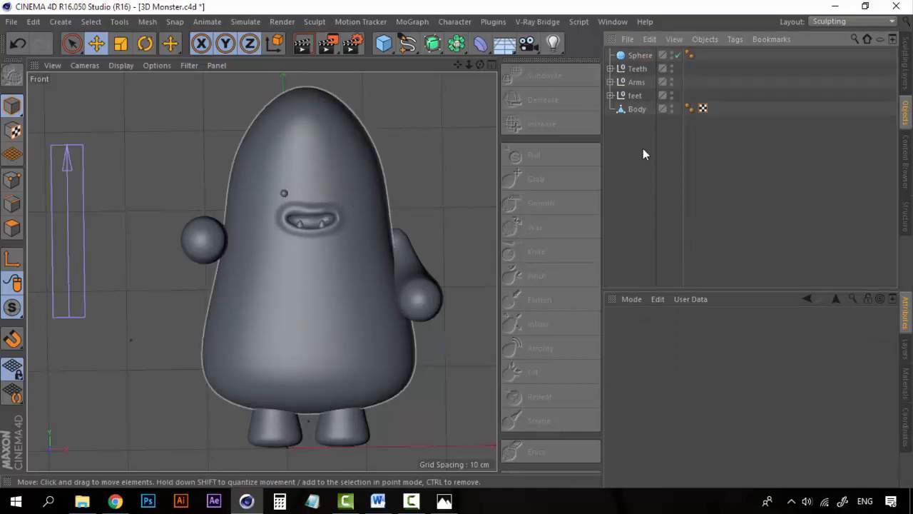
- Set the sphere's radius to 8 cm
left_click(389, 189)
left_click(633, 118)
left_click(640, 55)
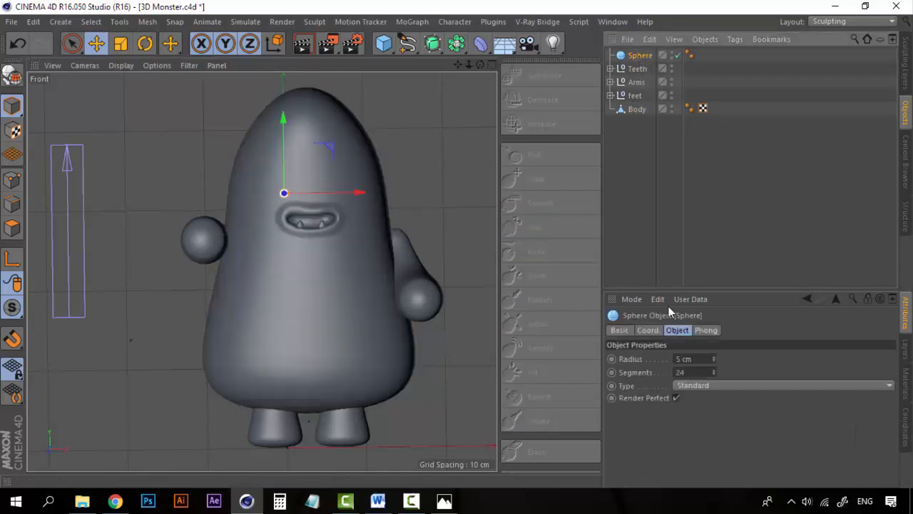
left_click(683, 359)
type("8")
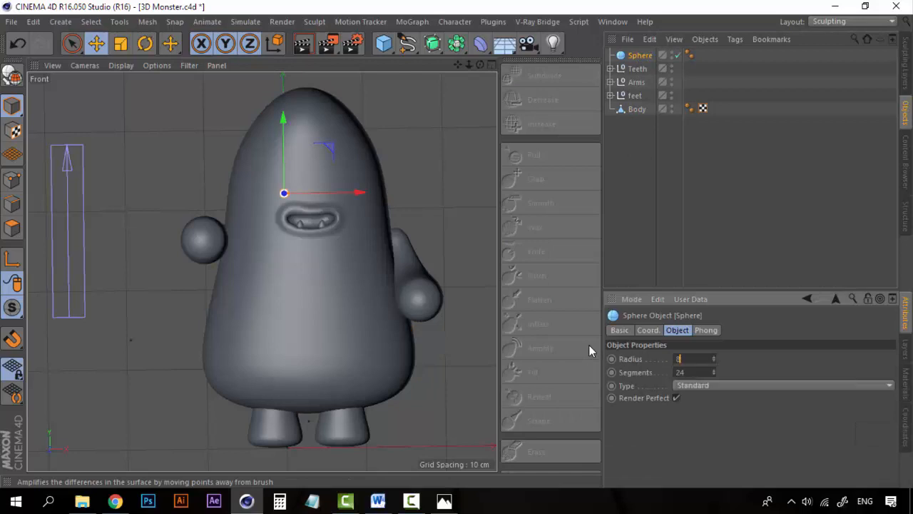
left_click(648, 184)
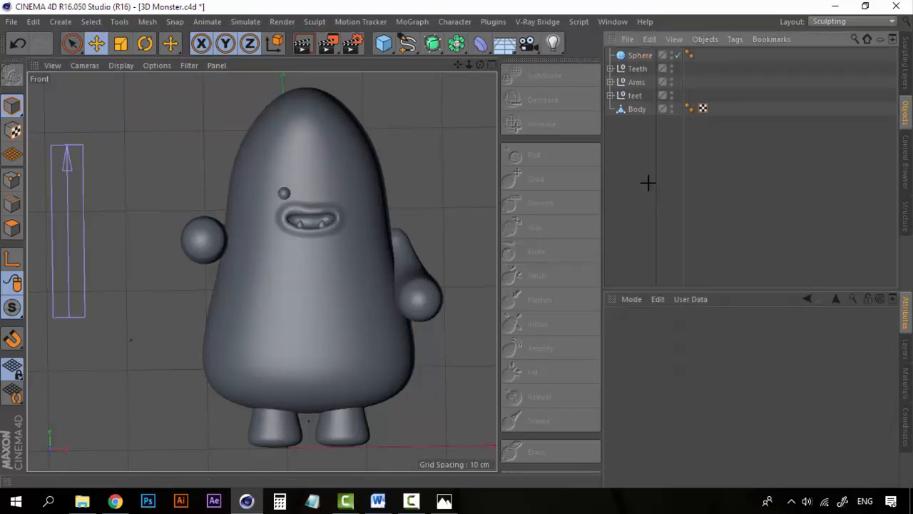
- Move the sphere sideways and slightly down to sit beside the mouth's upper left corner, and check its placement up close
left_click(640, 56)
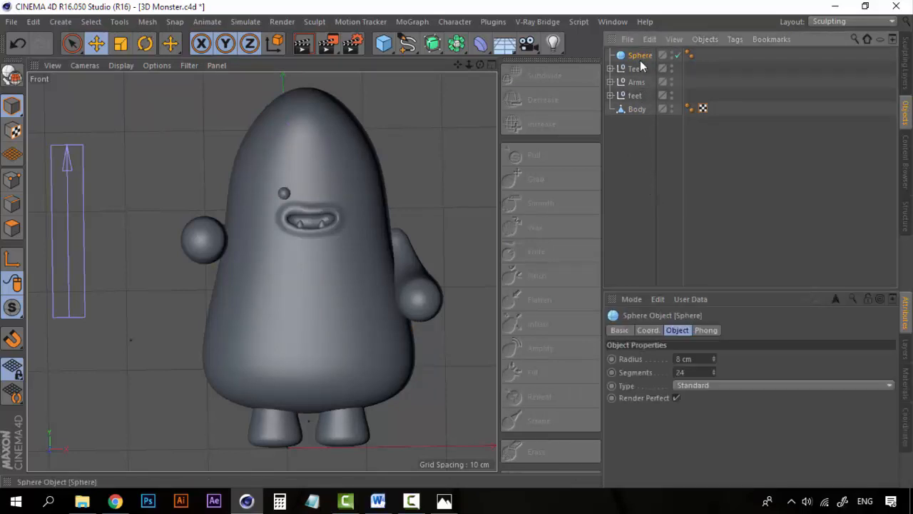
left_click_drag(359, 193, 349, 198)
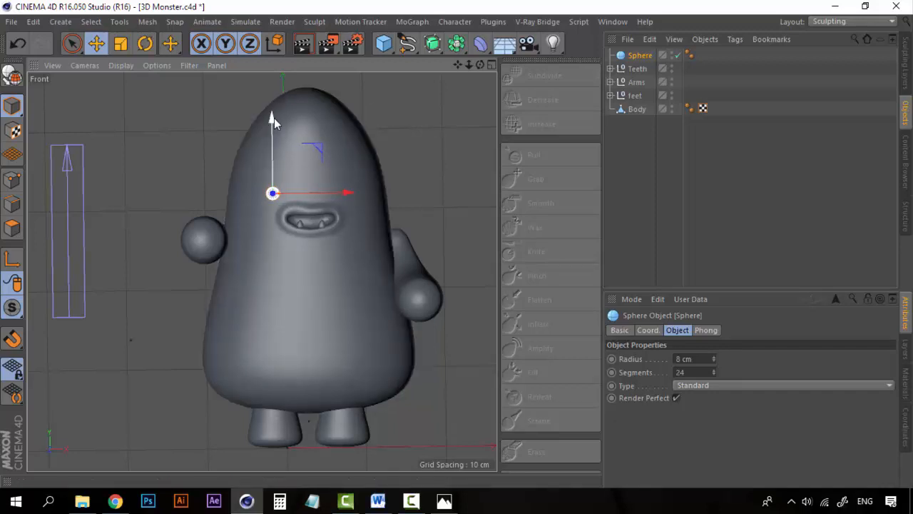
left_click_drag(272, 118, 270, 125)
left_click_drag(349, 202, 348, 202)
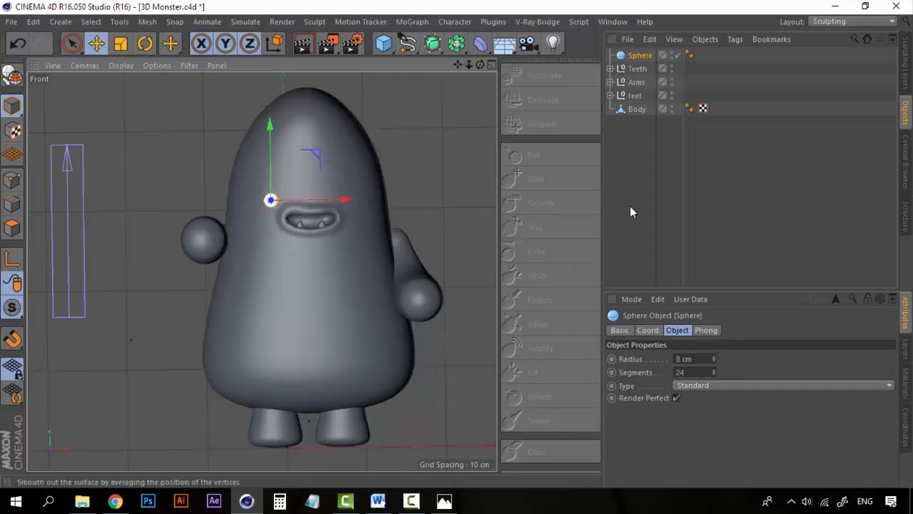
left_click(631, 212)
scroll(343, 223, "up", 4)
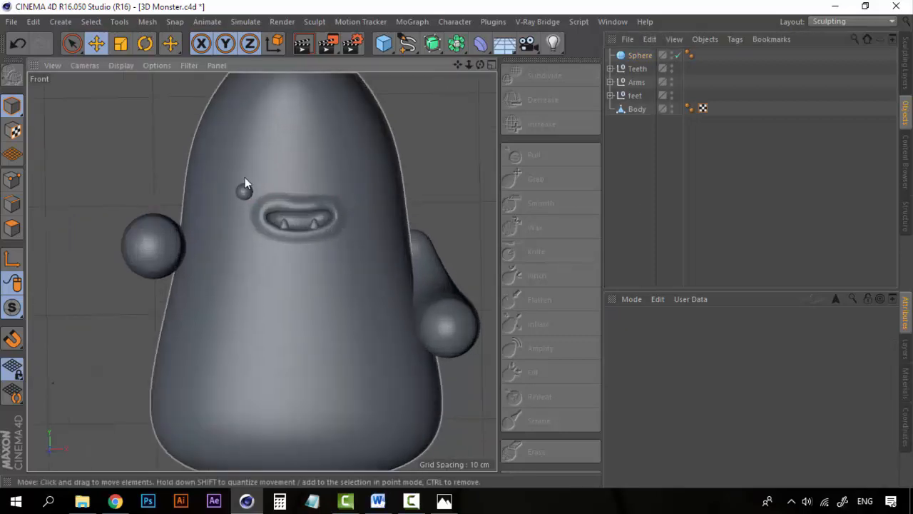
left_click(244, 188)
left_click(622, 193)
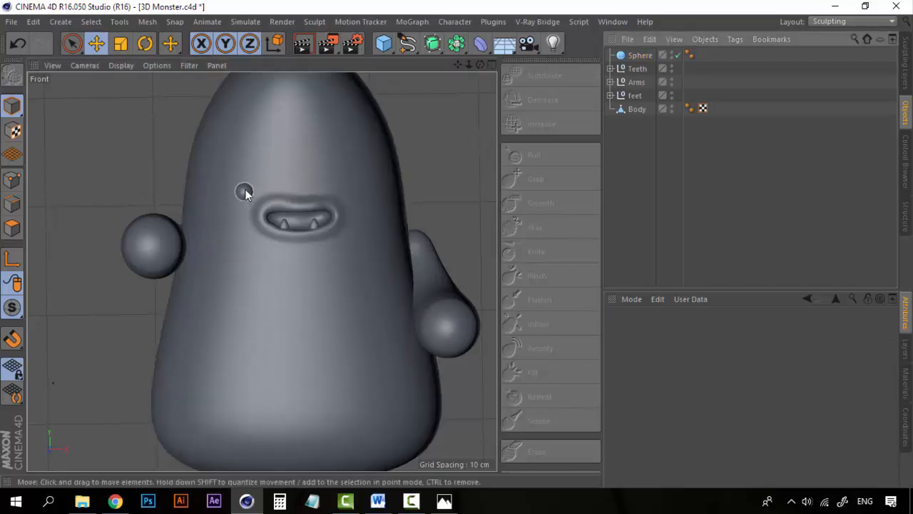
left_click(244, 191)
left_click(622, 190)
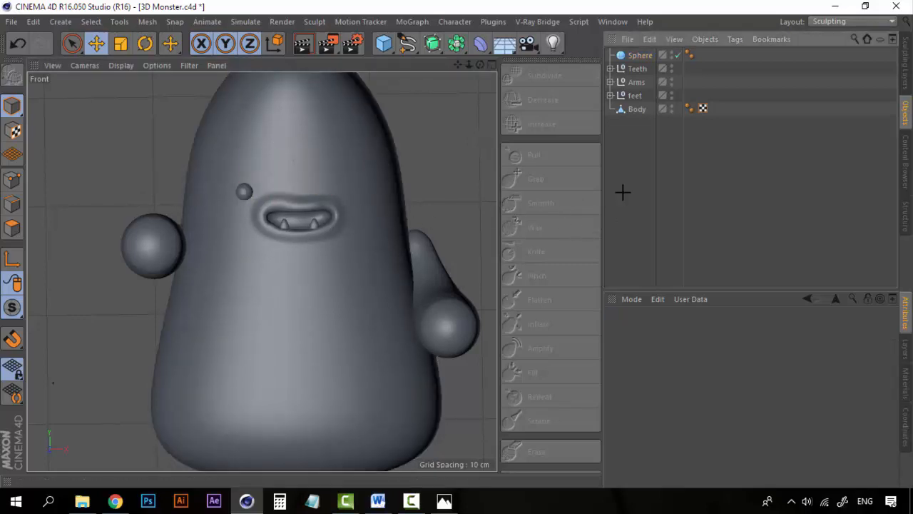
- Check how far the sphere sits from the body in the perspective view and the enlarged top view
left_click(492, 66)
left_click(258, 66)
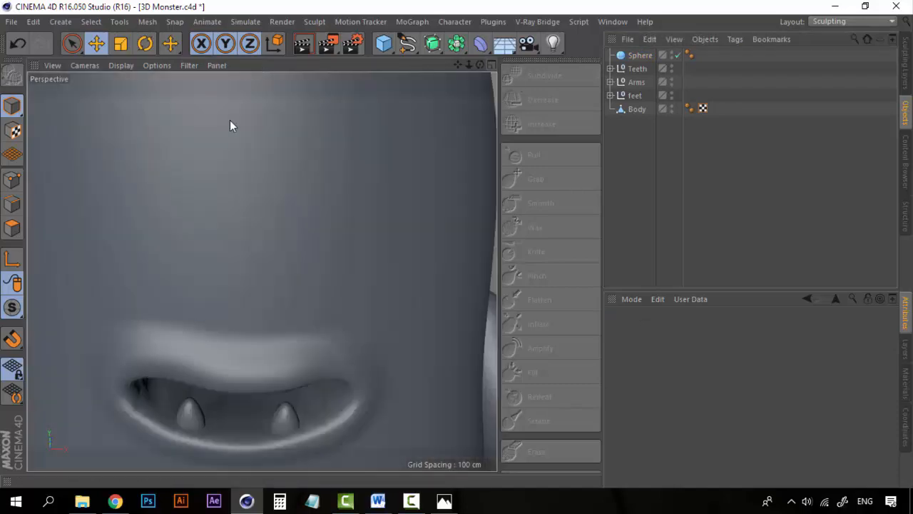
scroll(243, 246, "down", 7)
scroll(147, 308, "up", 4)
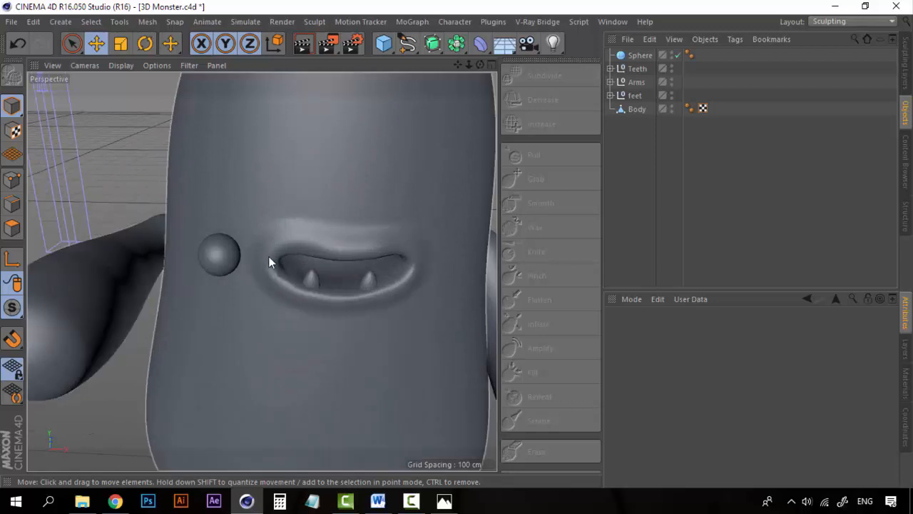
left_click_drag(268, 261, 192, 276, "alt")
left_click(491, 65)
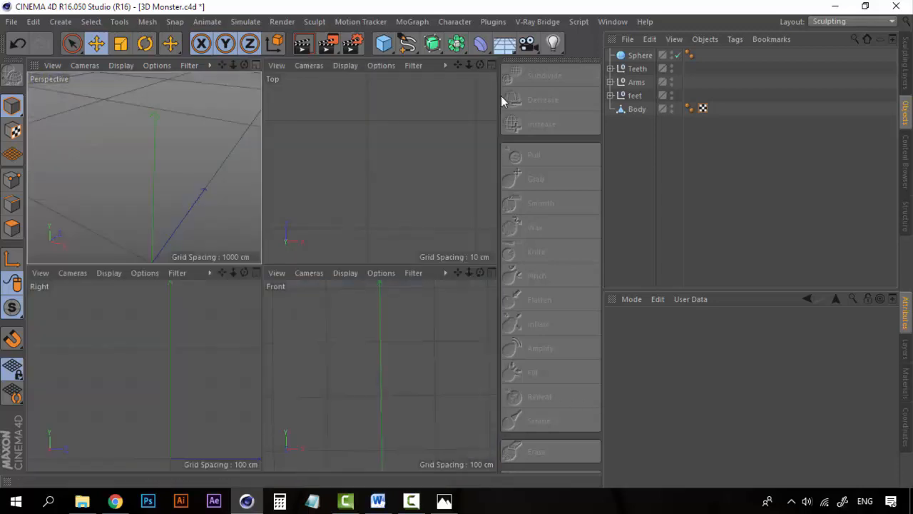
left_click(492, 65)
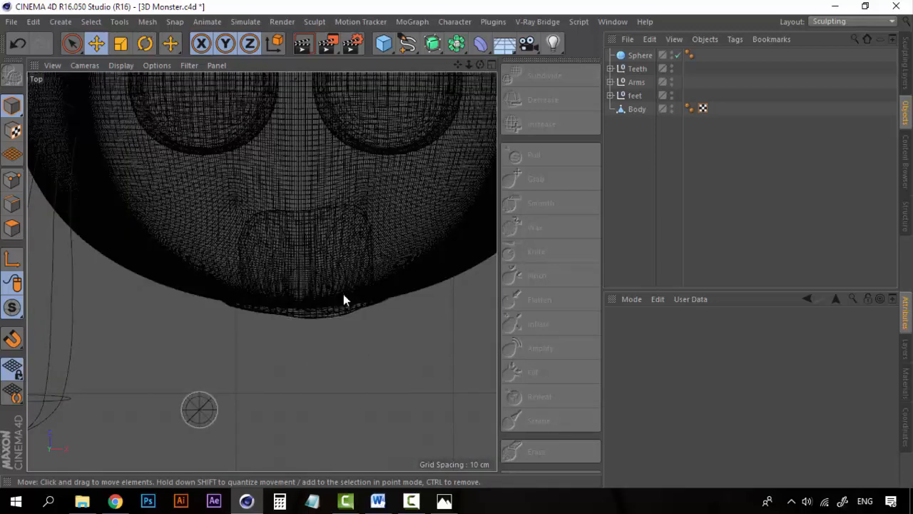
- Move the sphere along Z to about -155.5 cm, so it touches the front surface of the body
left_click(640, 55)
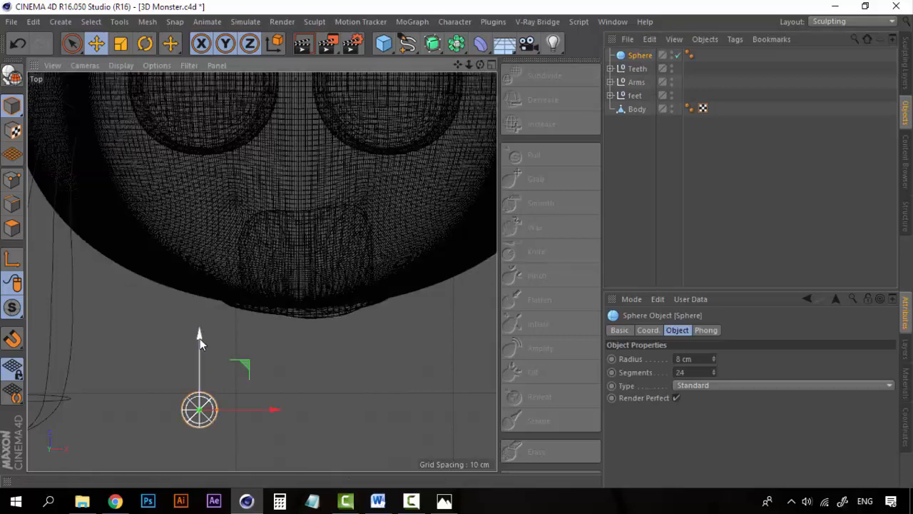
left_click_drag(200, 338, 200, 229)
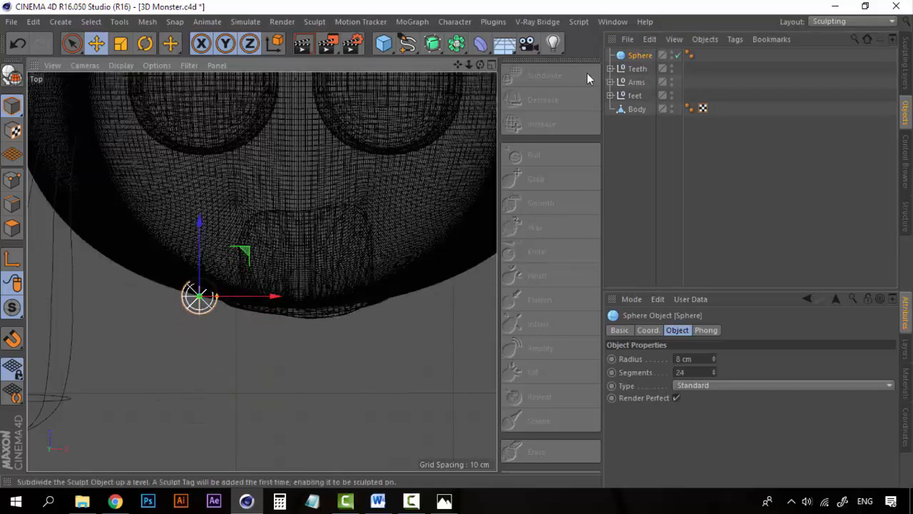
left_click(637, 241)
- Flatten the sphere by setting its Z scale to 0.5
left_click(639, 55)
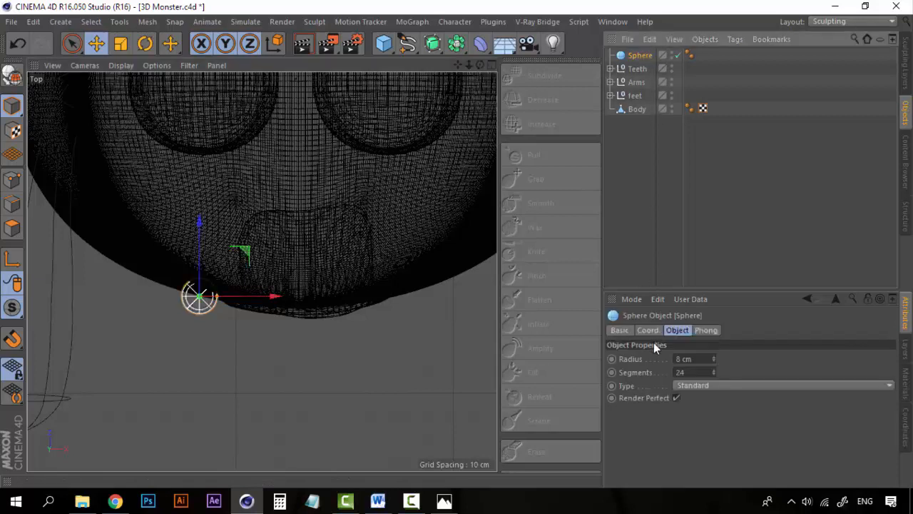
left_click(647, 329)
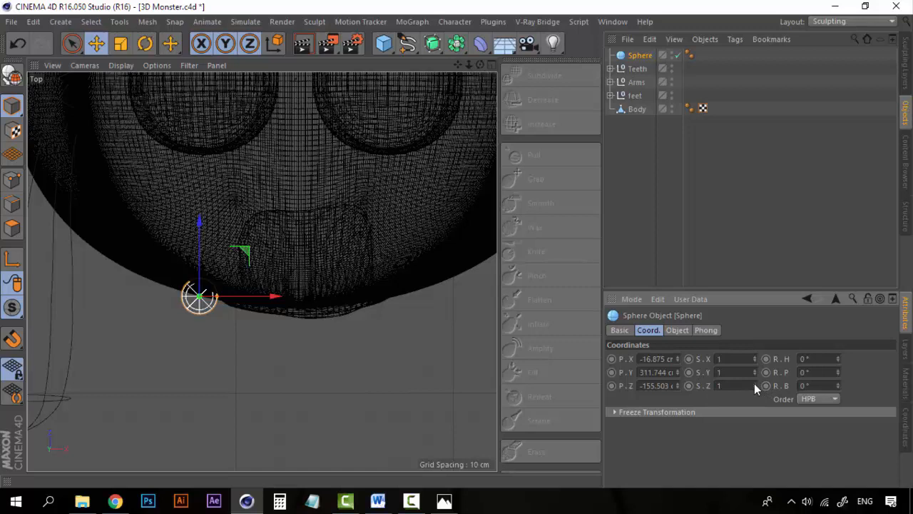
left_click_drag(754, 385, 754, 417)
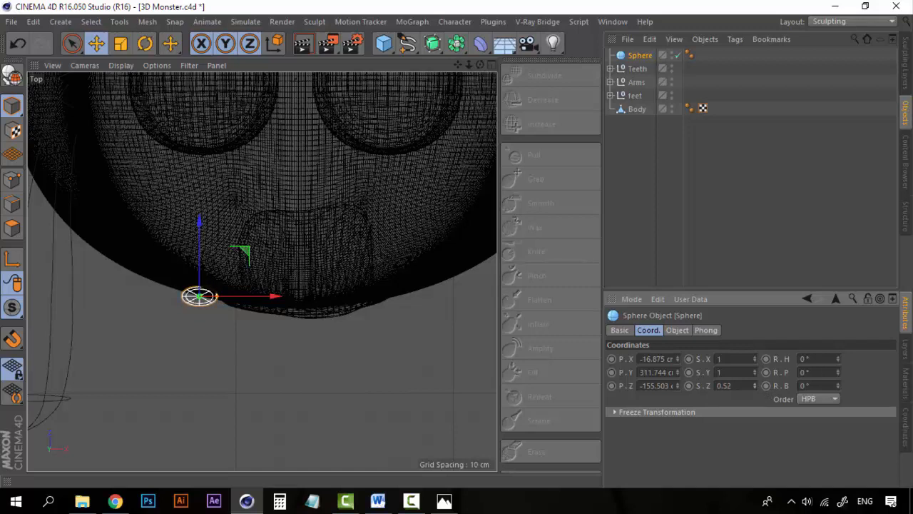
left_click_drag(754, 417, 754, 421)
- Duplicate the flattened sphere and move the copy along X to about 81 cm, on the other side of the mouth
left_click(492, 65)
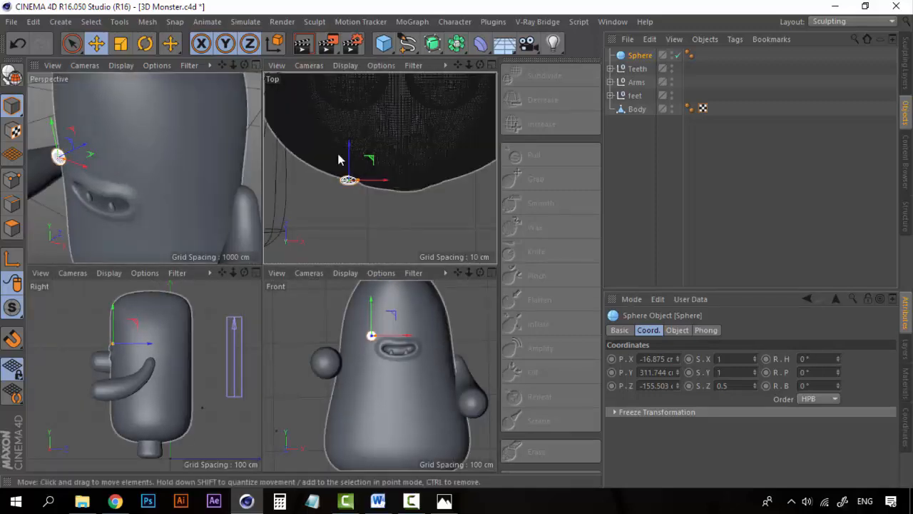
scroll(343, 161, "up", 5)
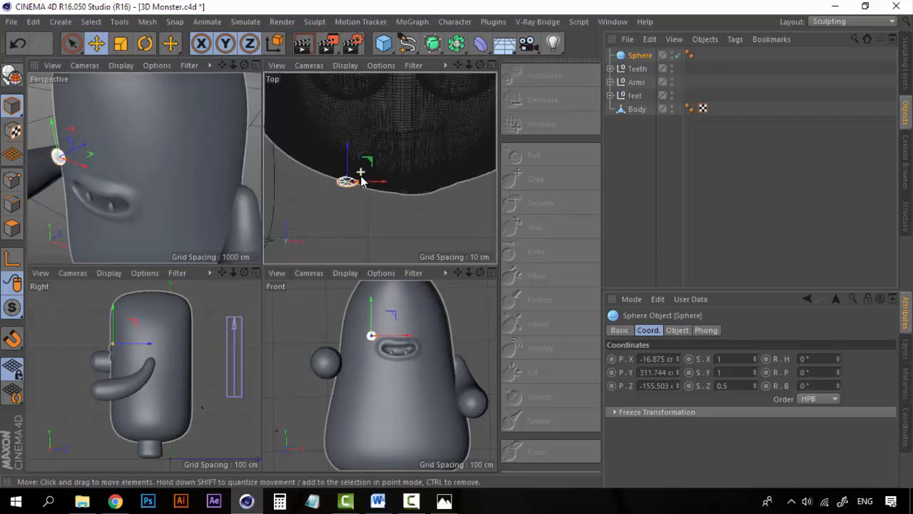
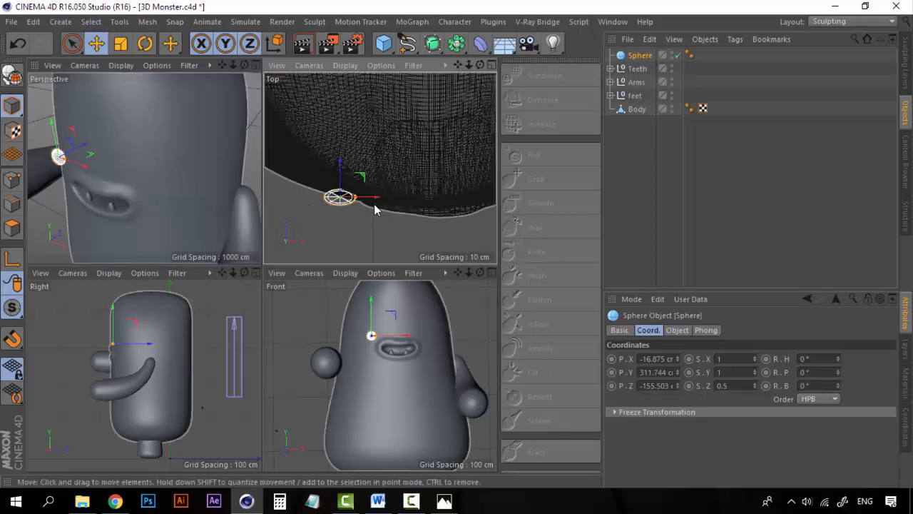
scroll(374, 204, "down", 3)
scroll(414, 204, "down", 3)
scroll(413, 202, "up", 3)
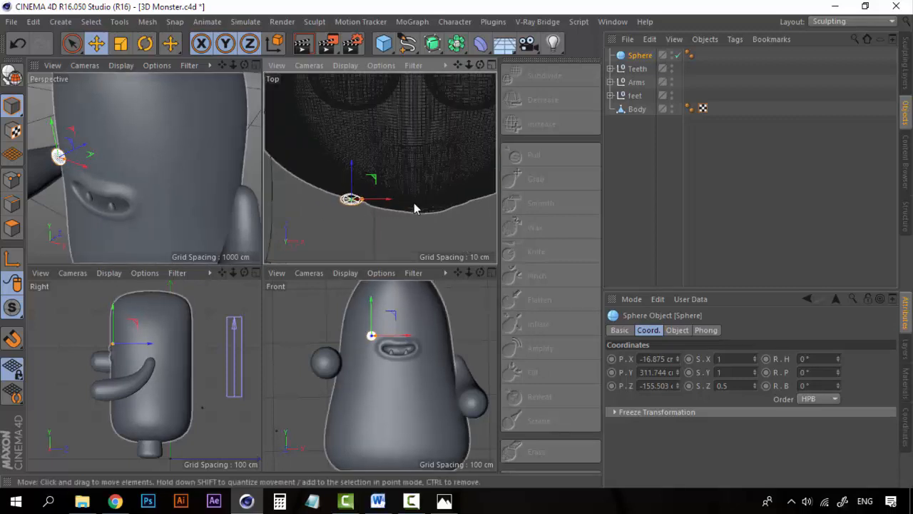
left_click(635, 57)
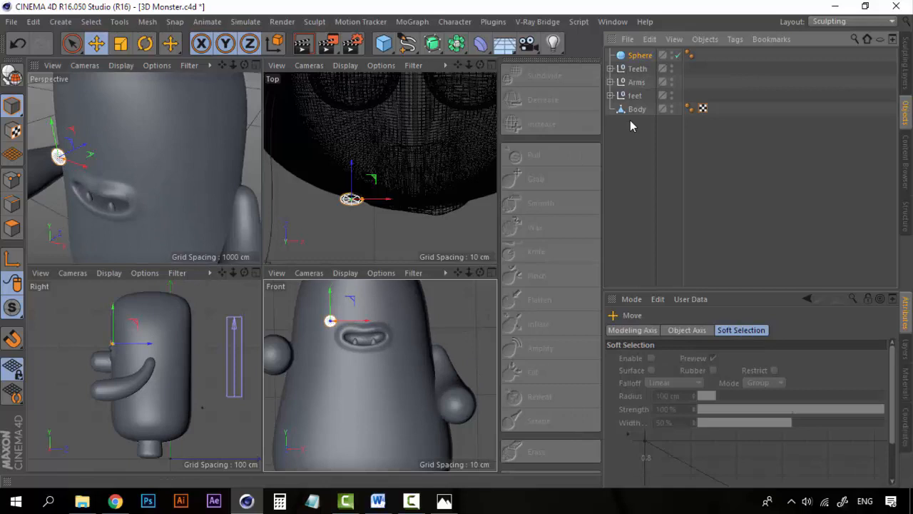
key("ctrl+c")
key("ctrl+v")
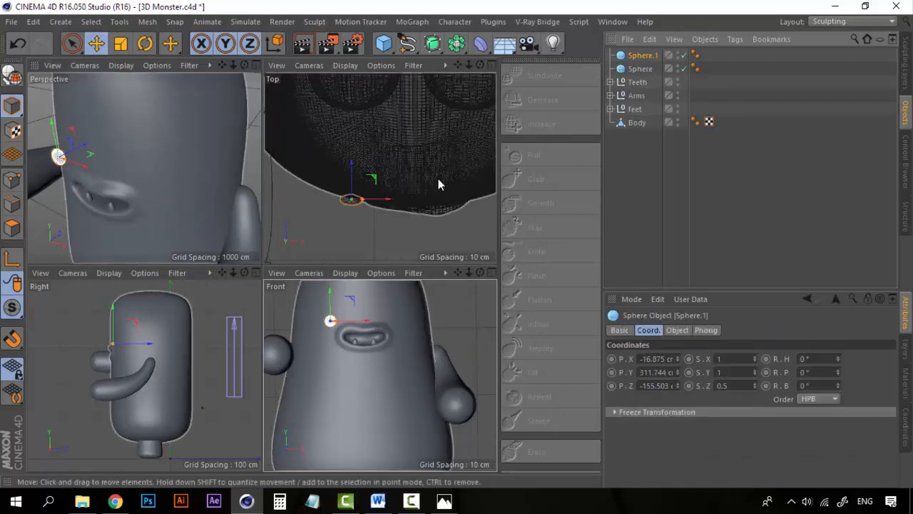
middle_click_drag(438, 184, 323, 209, "alt")
left_click_drag(323, 209, 457, 202)
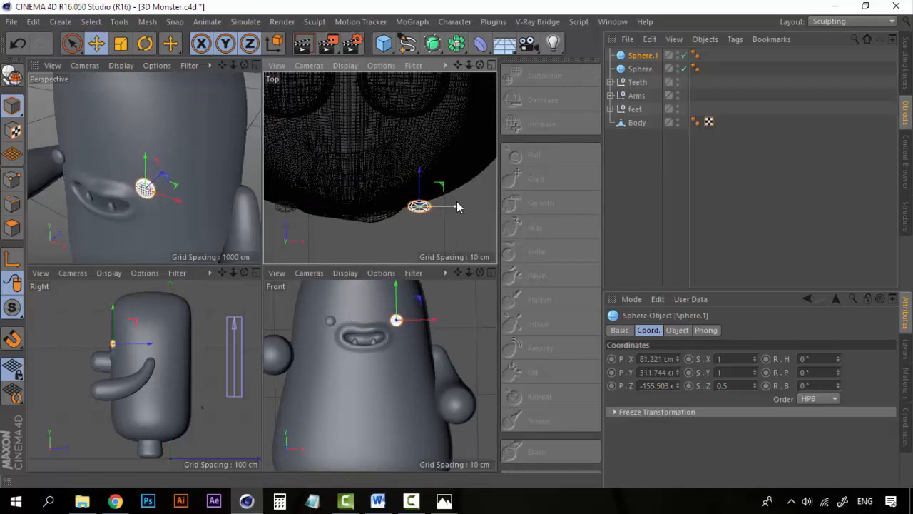
- Fine-tune the copied sphere's sideways position to X about 82 cm
left_click(634, 202)
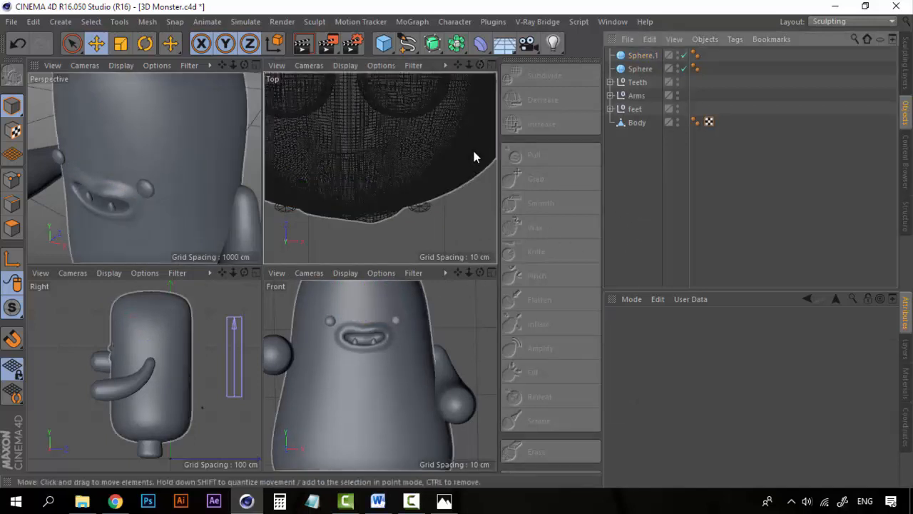
left_click(636, 57)
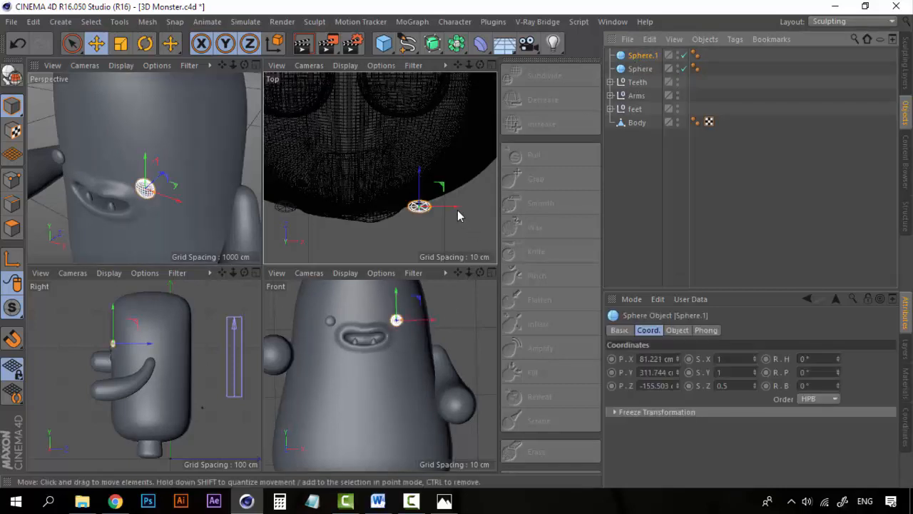
left_click_drag(457, 208, 452, 212)
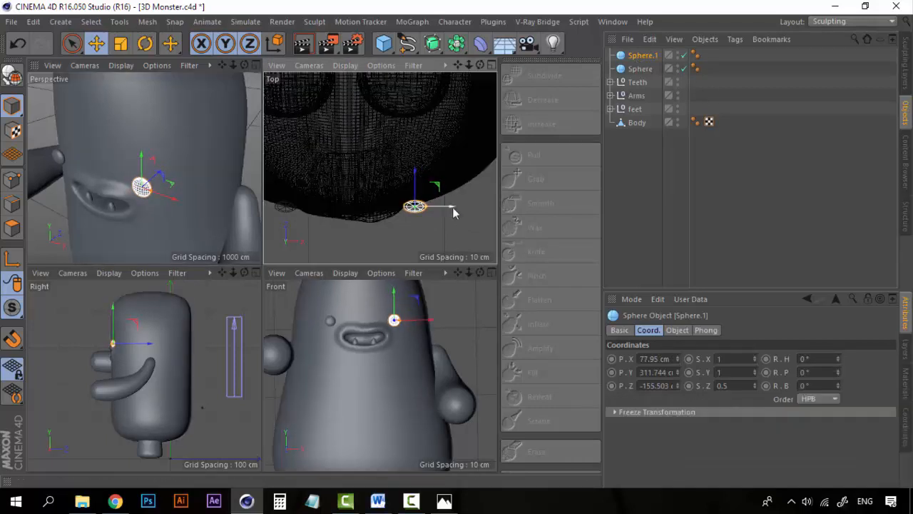
left_click_drag(454, 207, 461, 204)
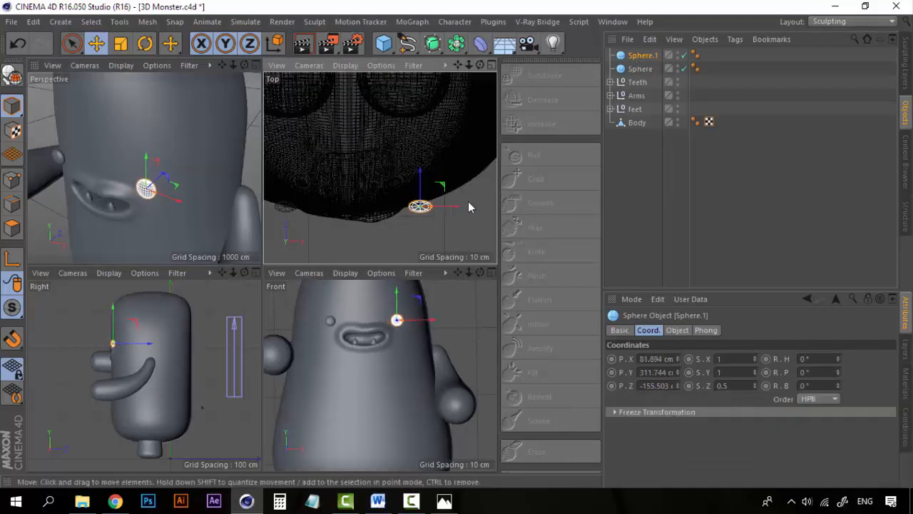
- Move the original sphere outward from the mouth to X about -24 cm
left_click(640, 69)
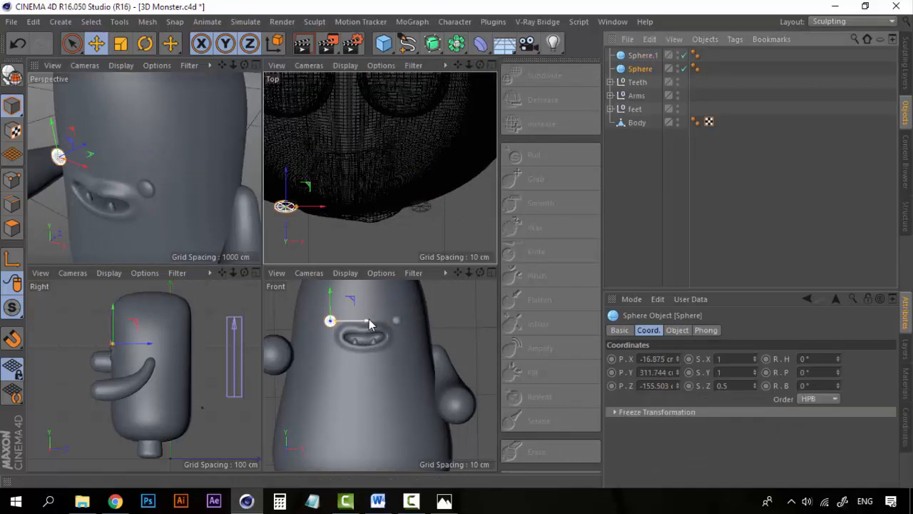
left_click_drag(368, 319, 363, 317)
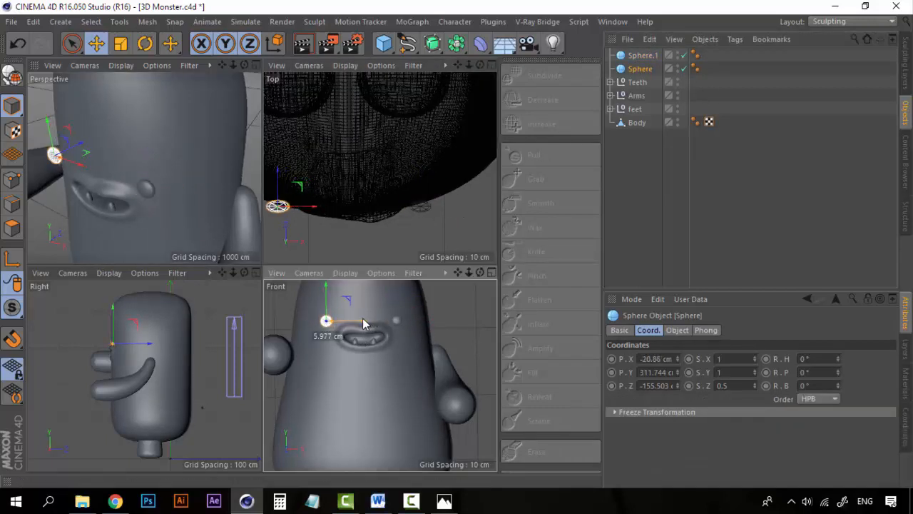
left_click(621, 204)
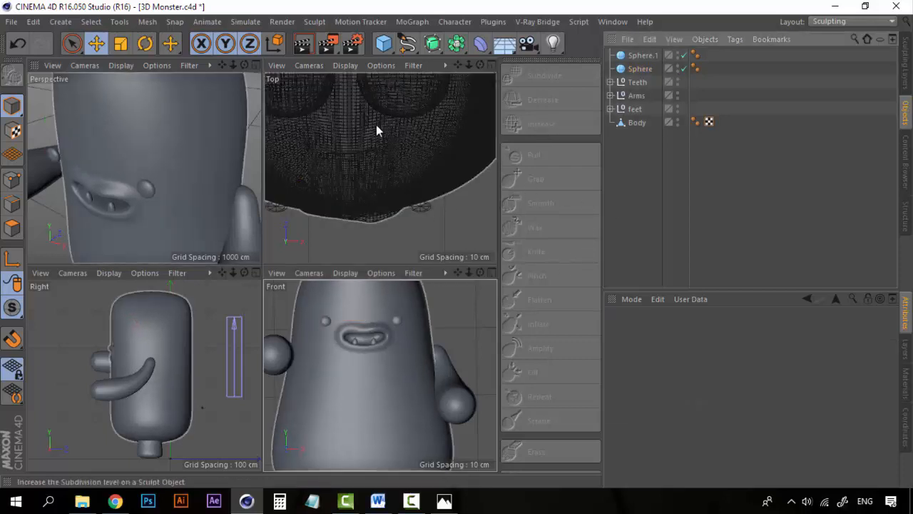
- Switch the top view to shaded display and push each sphere about 3 cm back along Z toward the body
left_click(346, 66)
left_click(350, 87)
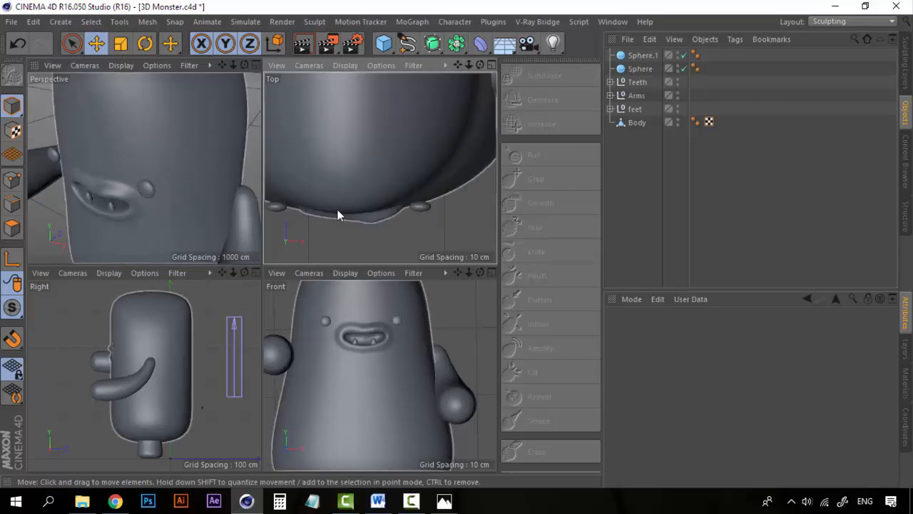
middle_click_drag(336, 212, 351, 227, "alt")
left_click(433, 222)
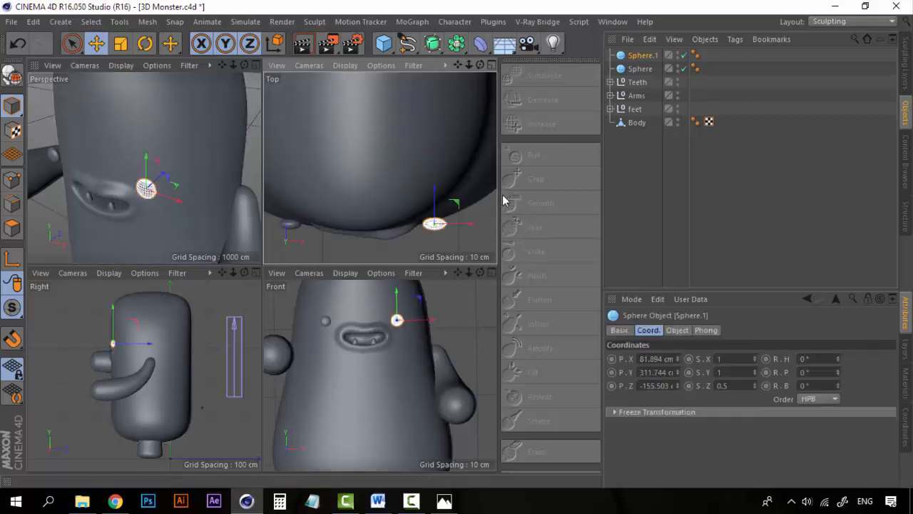
left_click_drag(437, 192, 437, 188)
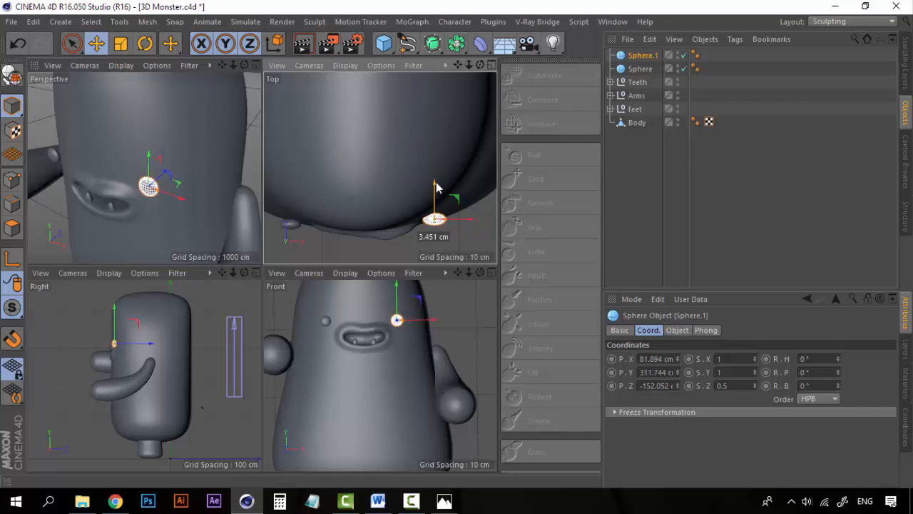
left_click(291, 222)
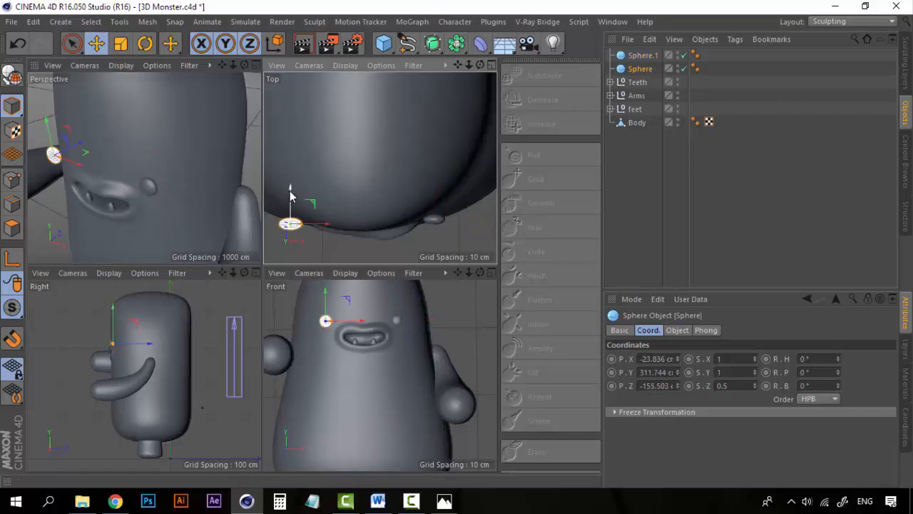
left_click_drag(290, 194, 290, 190)
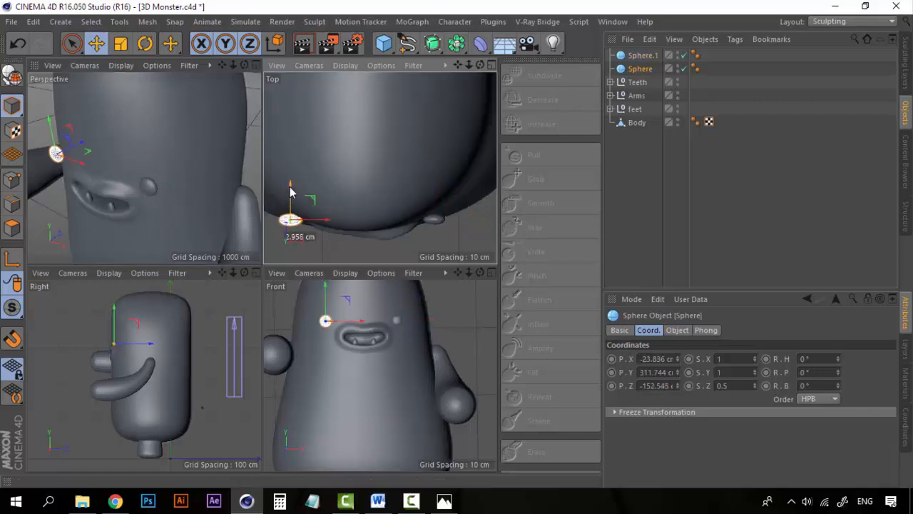
- Rotate the copied sphere's heading about 20° and the original sphere the opposite way to follow the body's curve
left_click(441, 222)
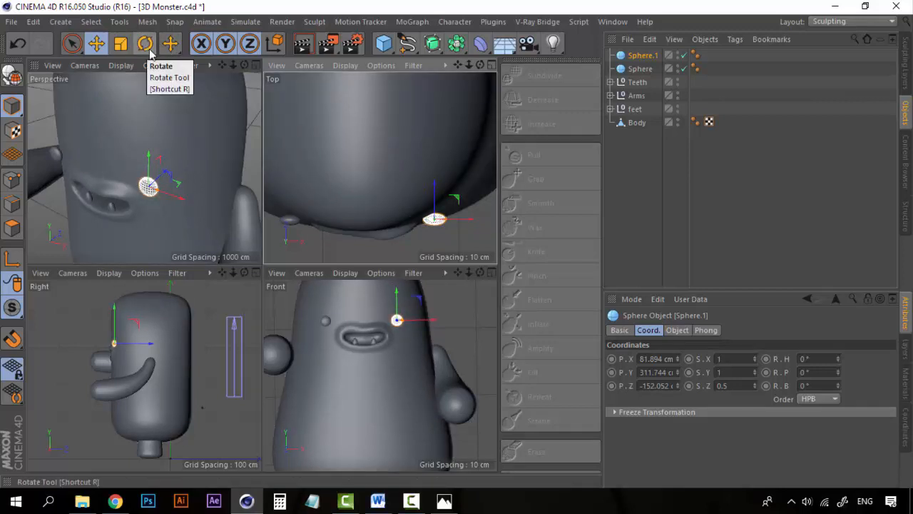
key("r")
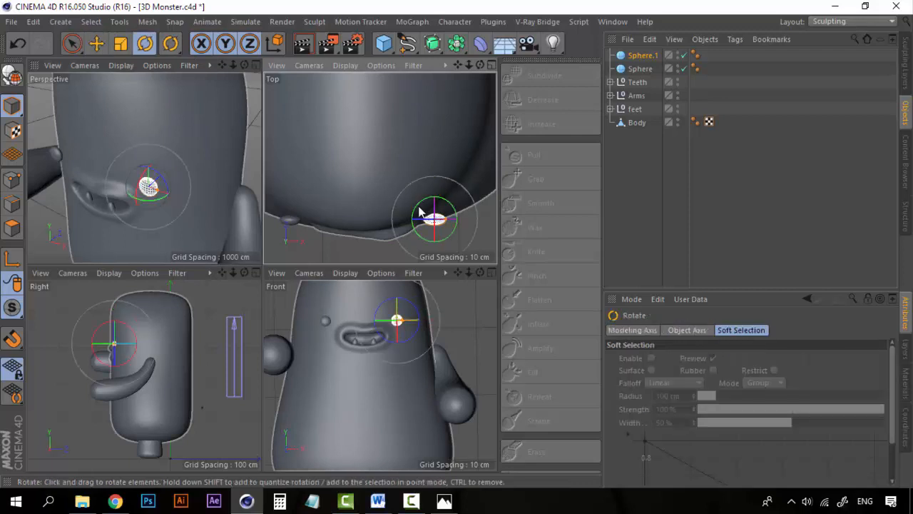
left_click_drag(455, 213, 450, 206)
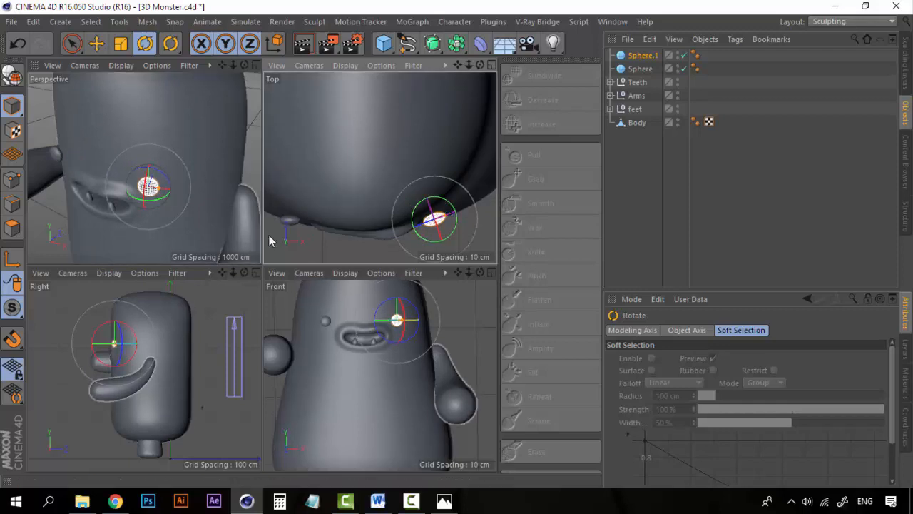
left_click(292, 219)
left_click_drag(299, 206, 318, 207)
- Push both rotated spheres slightly deeper into the body along their own Z axes
key("e")
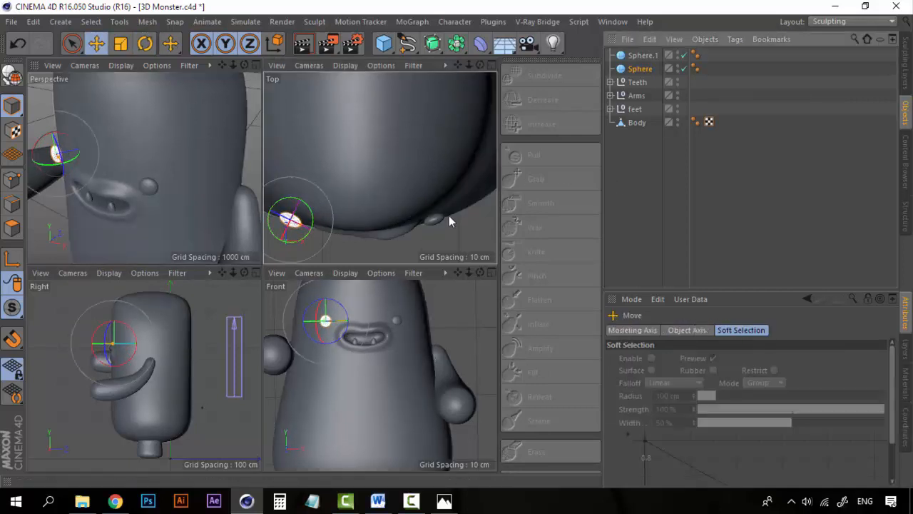
left_click_drag(307, 196, 310, 194)
left_click(433, 216)
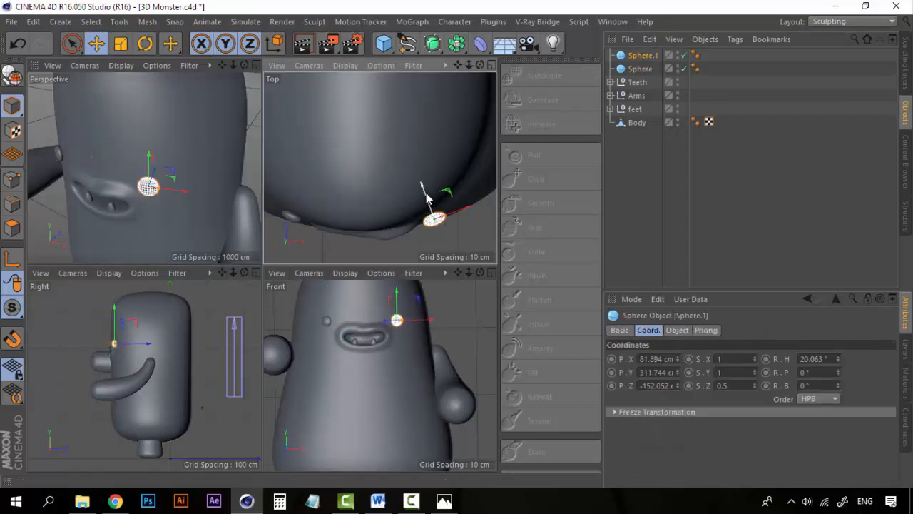
left_click_drag(422, 184, 421, 180)
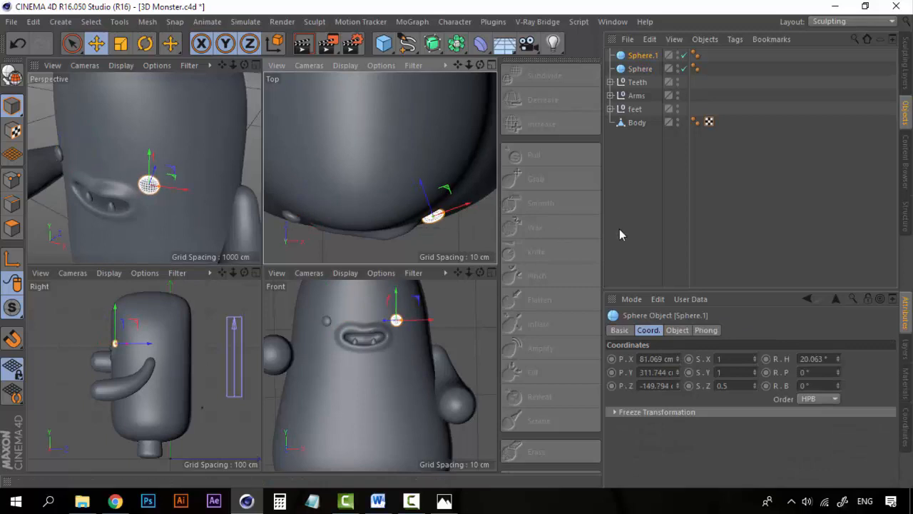
left_click(621, 235)
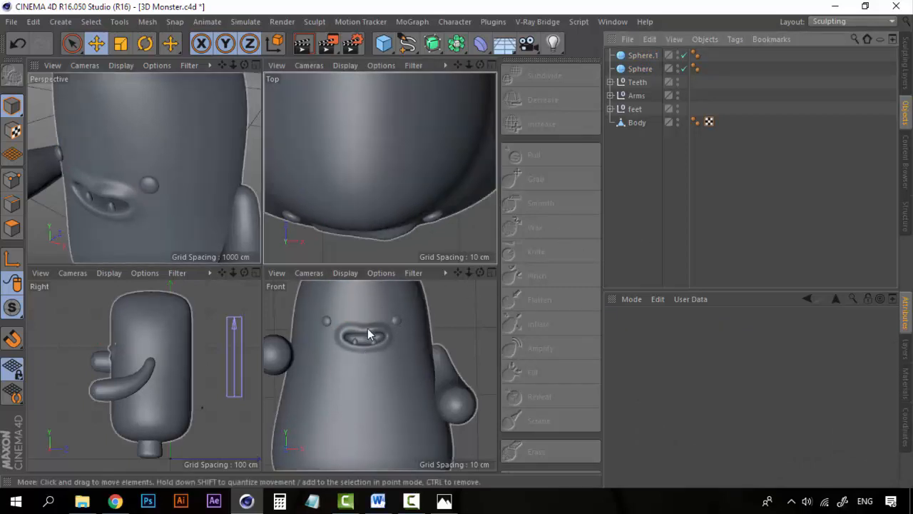
- Examine the placement of both spheres around the mouth up close in the enlarged front view
scroll(360, 333, "up", 3)
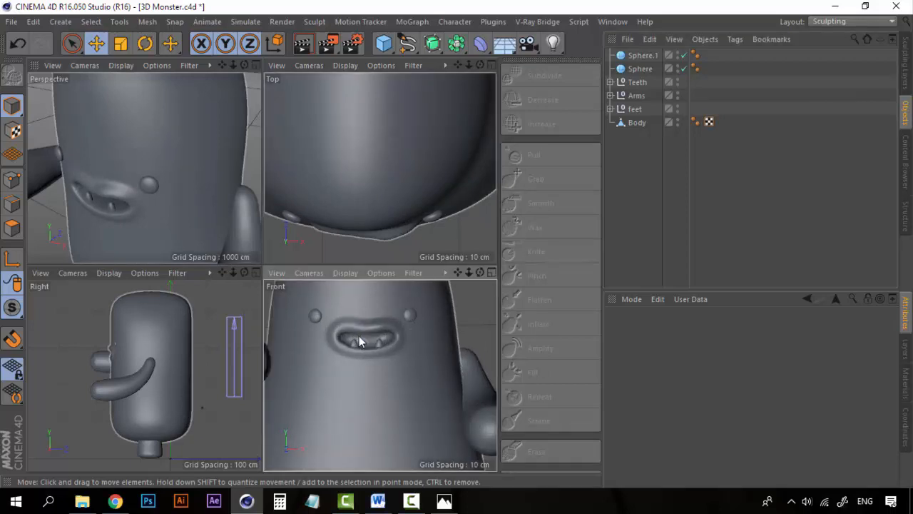
scroll(359, 335, "up", 2)
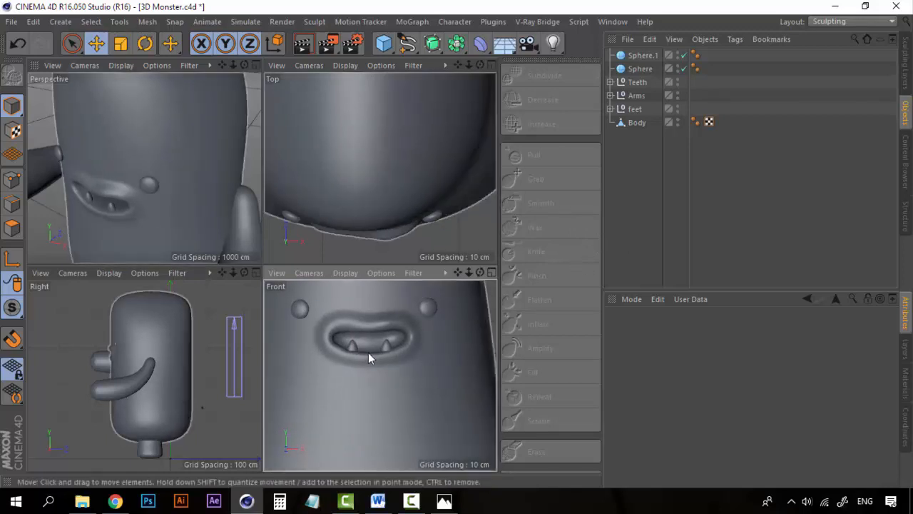
middle_click_drag(368, 328, 373, 373, "alt")
scroll(381, 364, "up", 1)
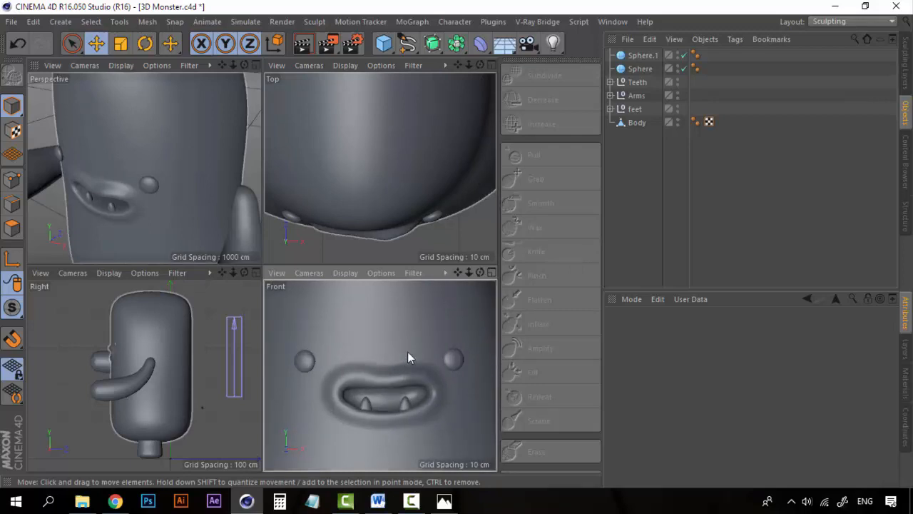
left_click(492, 272)
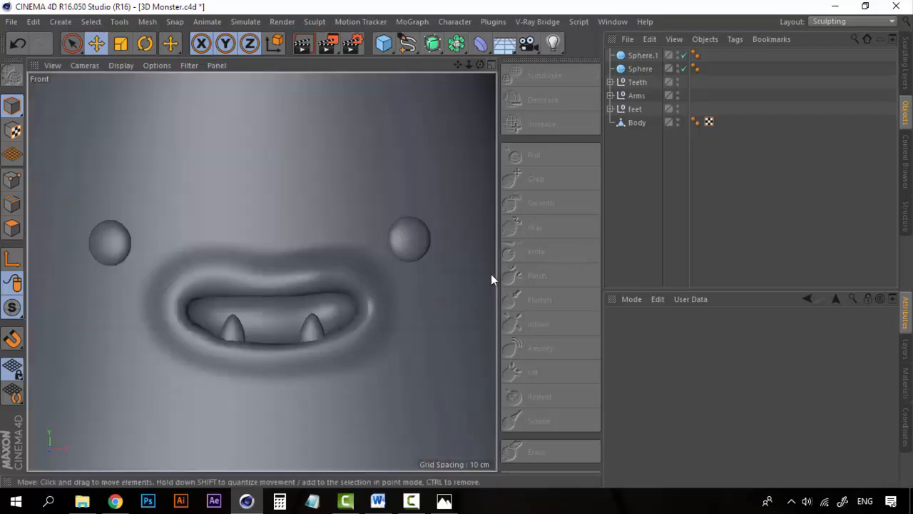
- Frame both spheres and the mouth in the front view and change its display mode to Lines
middle_click_drag(298, 186, 307, 223, "alt")
scroll(309, 209, "down", 1)
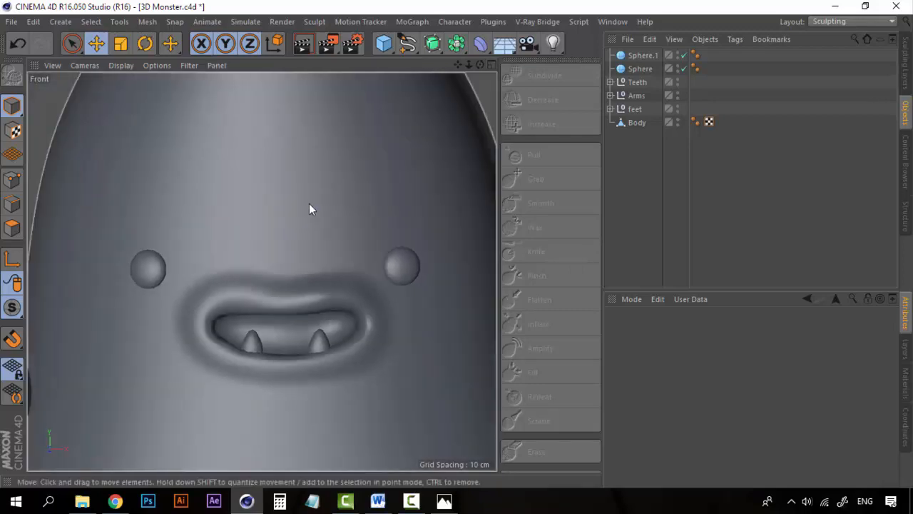
left_click(117, 65)
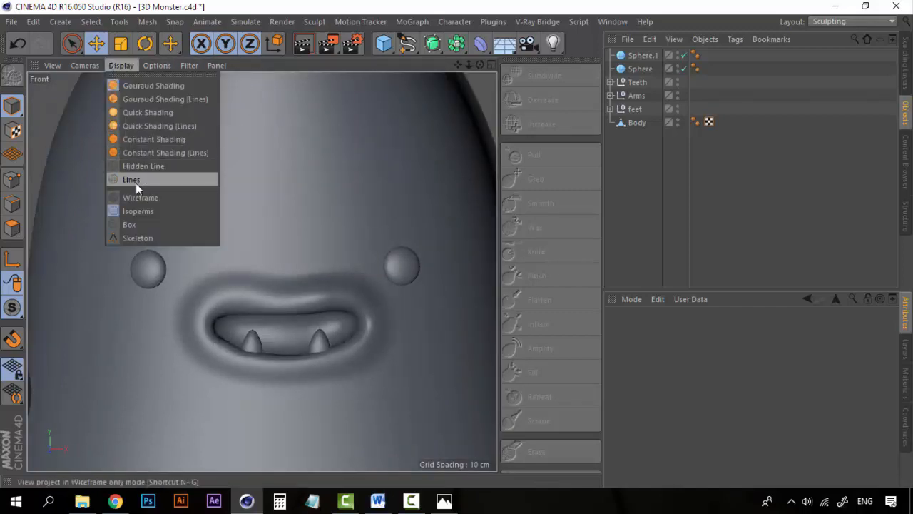
left_click(135, 182)
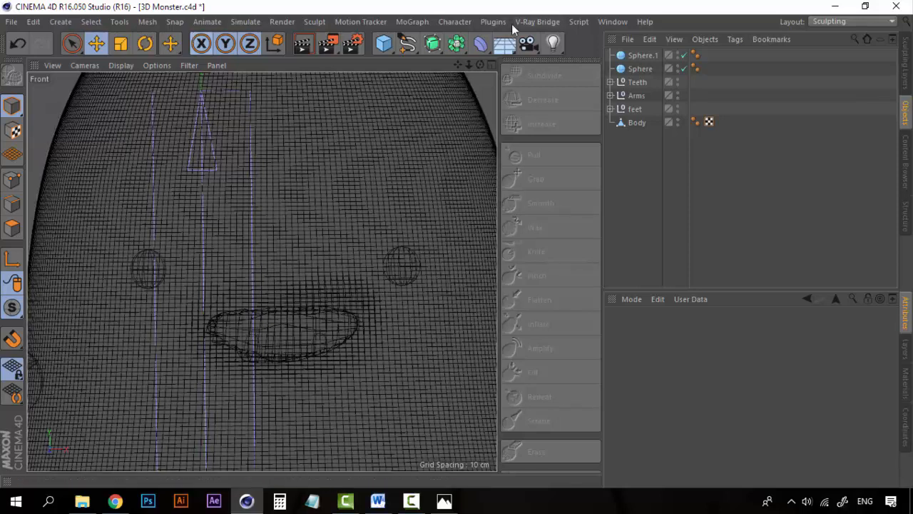
- Draw a two-point Bezier spline arching like an eyebrow above the sphere on the right side of the mouth
left_click(407, 43)
left_click(525, 68)
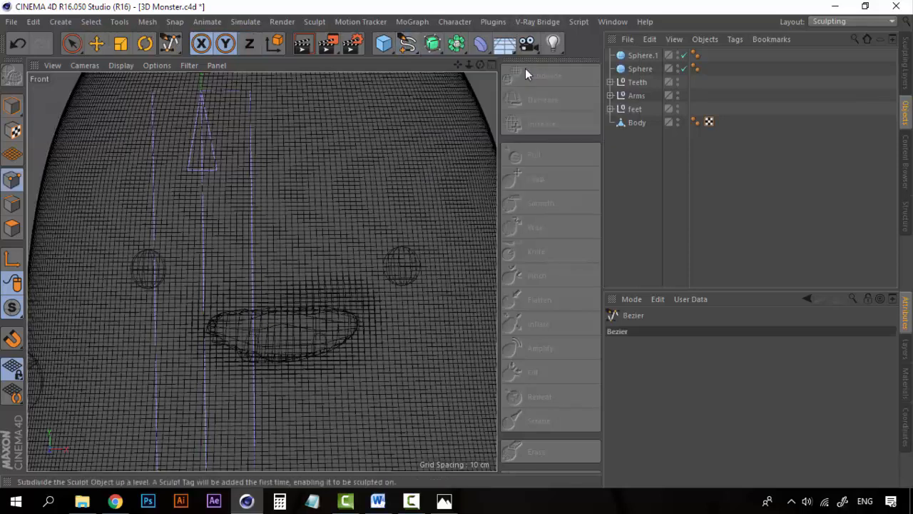
left_click(361, 232)
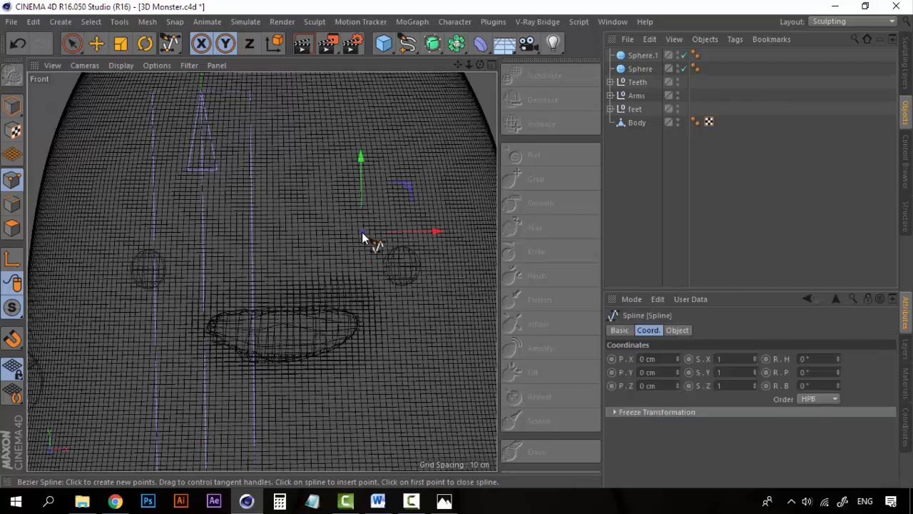
left_click(447, 232)
left_click_drag(454, 239, 486, 272)
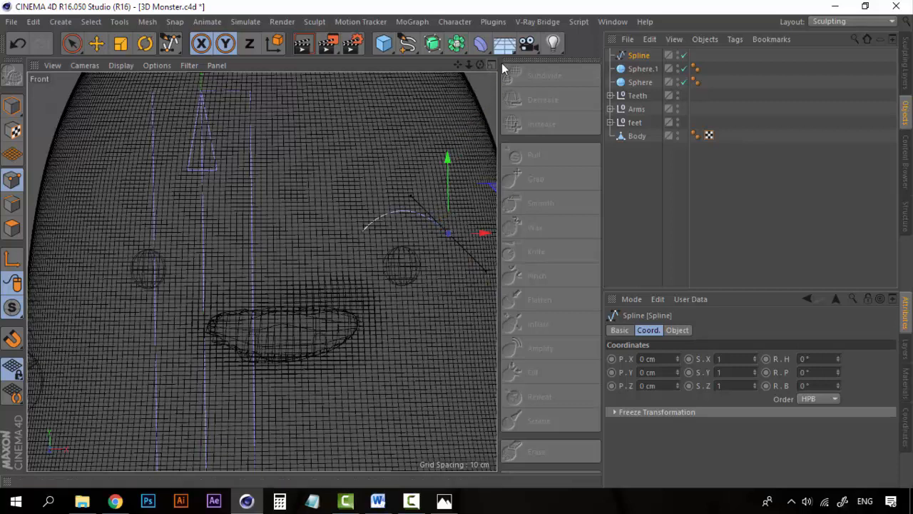
left_click(639, 67)
left_click(638, 56)
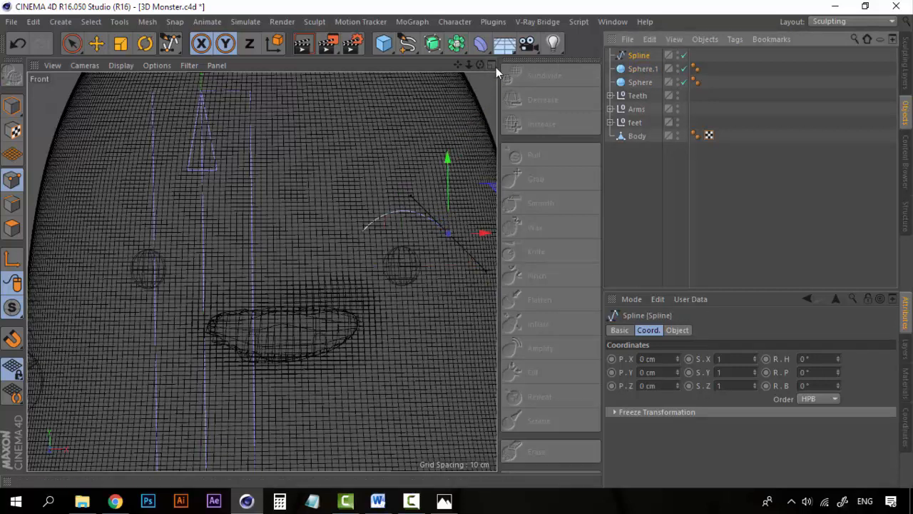
- Move the arched spline along Z in the top view until it lies just in front of the monster's face
left_click(496, 67)
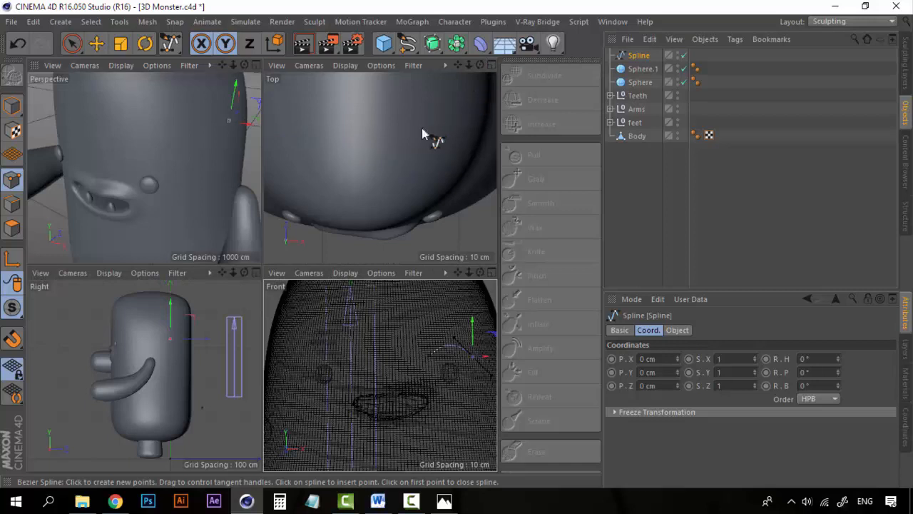
scroll(421, 129, "down", 6)
middle_click_drag(421, 129, 419, 203, "alt")
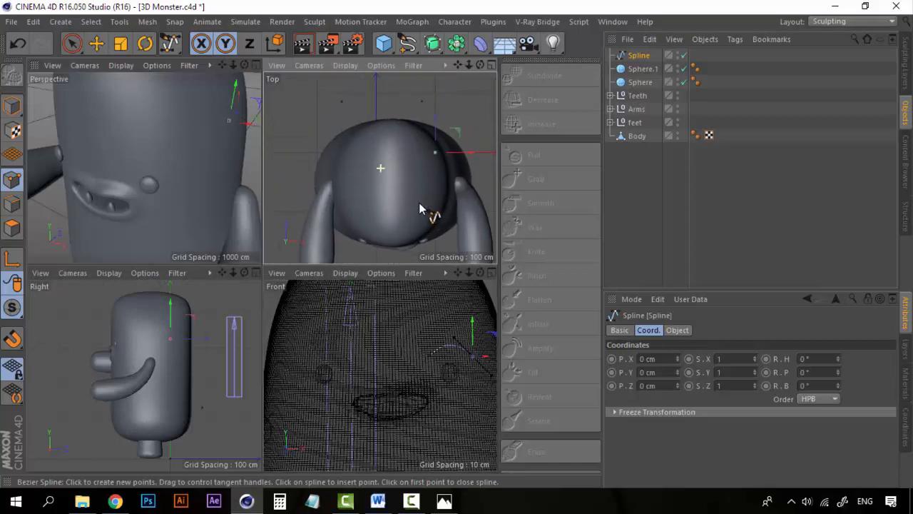
left_click(12, 106)
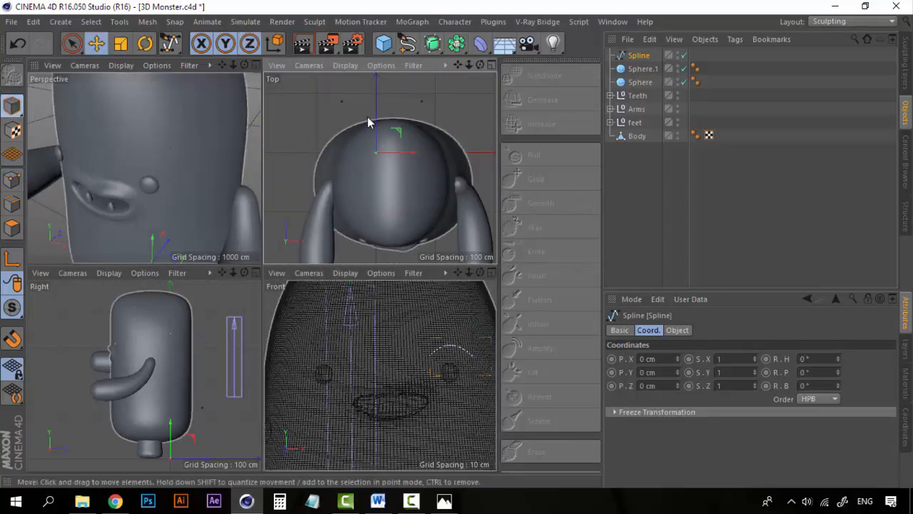
left_click_drag(376, 120, 384, 212)
left_click(646, 200)
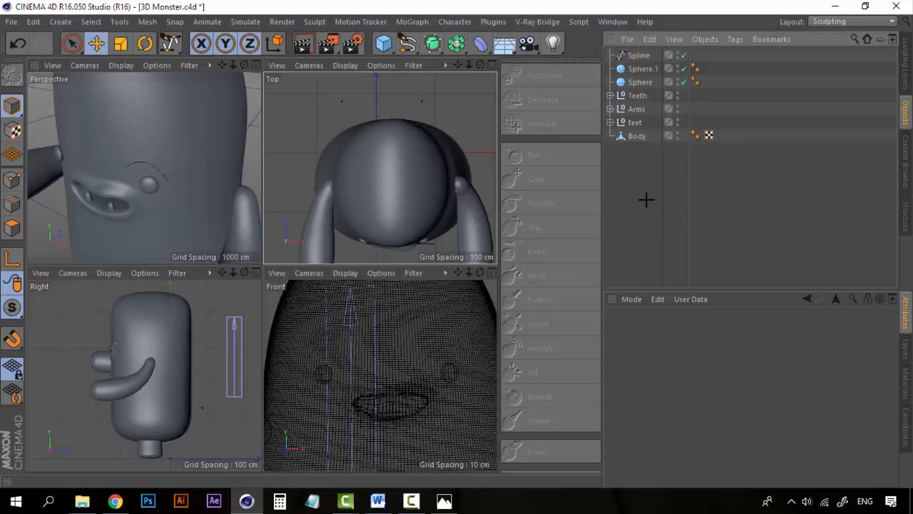
- Enlarge the front view and set its display mode back to Gouraud Shading
left_click(492, 271)
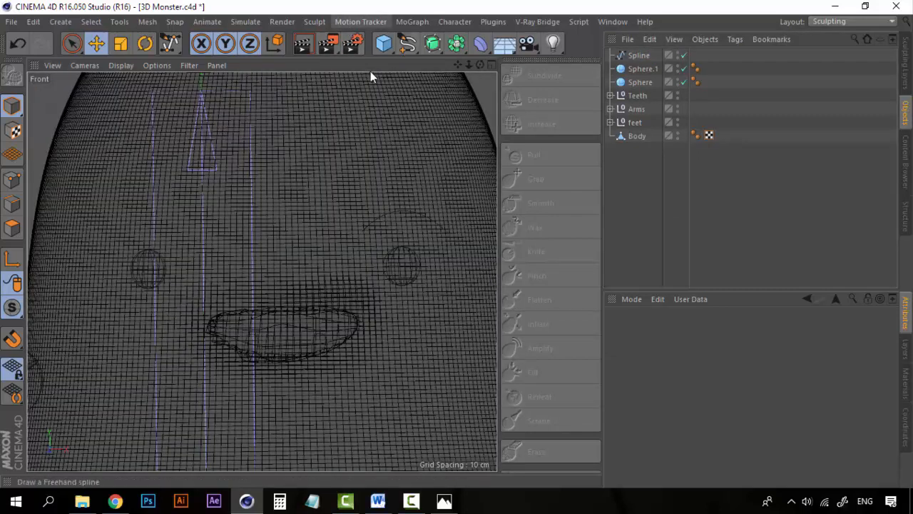
left_click(121, 66)
left_click(132, 82)
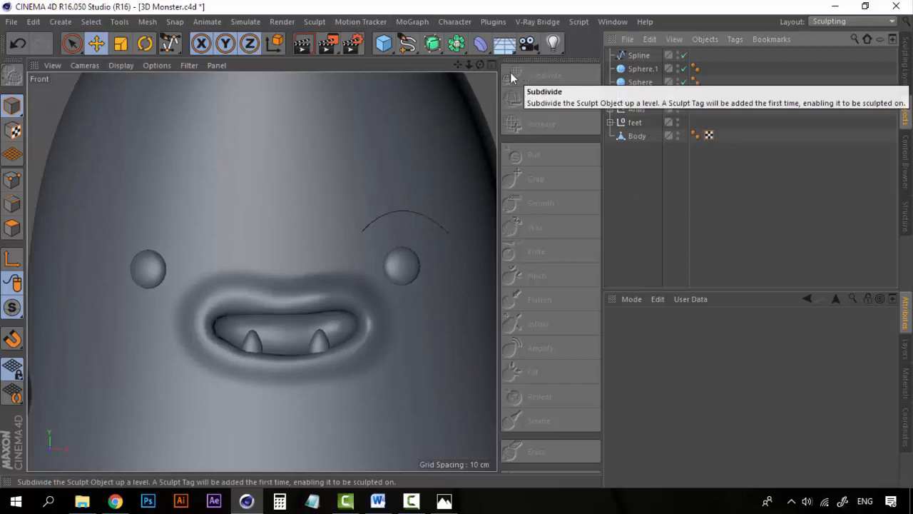
scroll(390, 273, "down", 3)
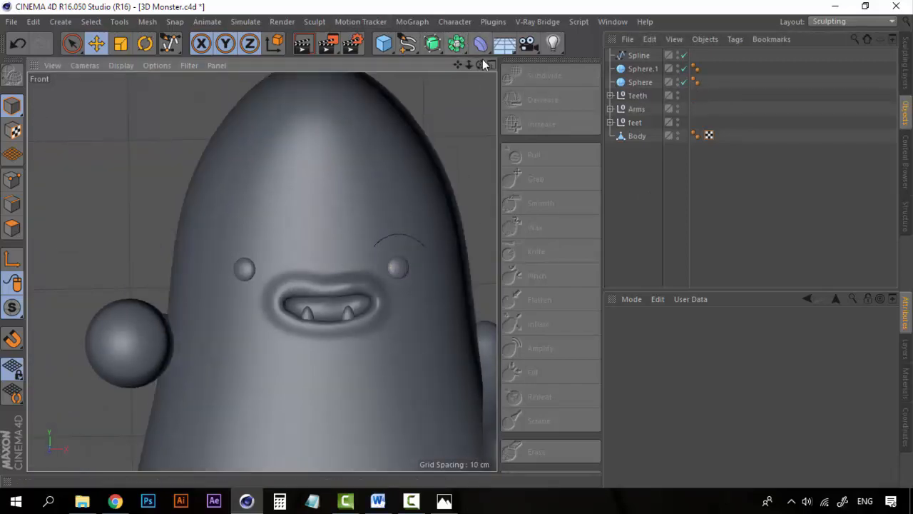
- Add a Capsule and make a Spline Wrap deformer its child
left_click(383, 44)
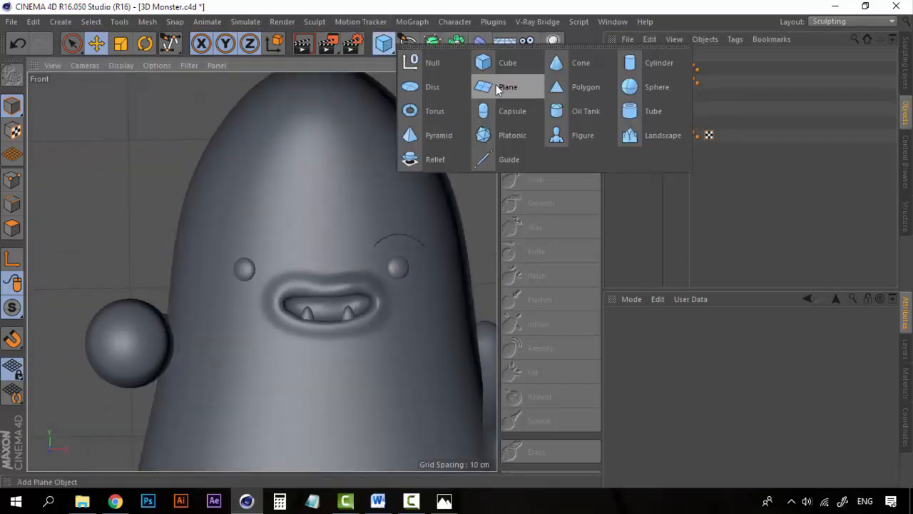
left_click(519, 112)
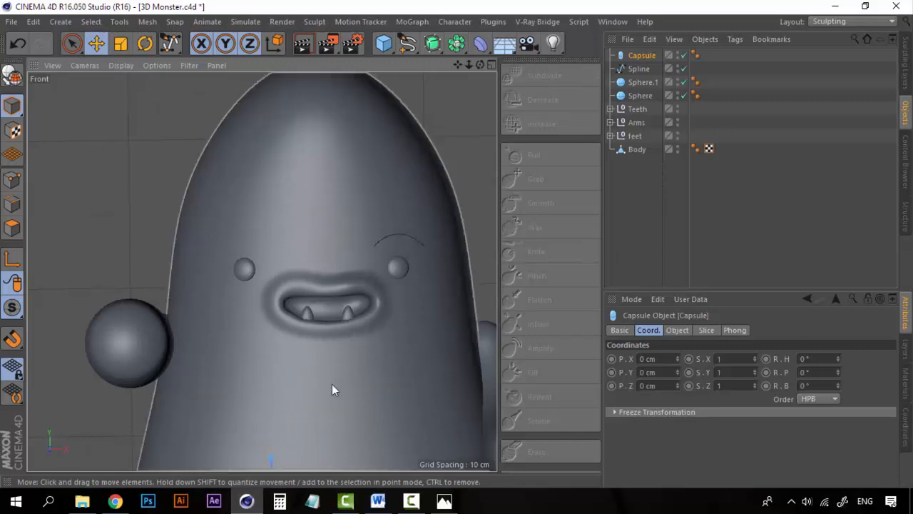
left_click(383, 43)
left_click(479, 43)
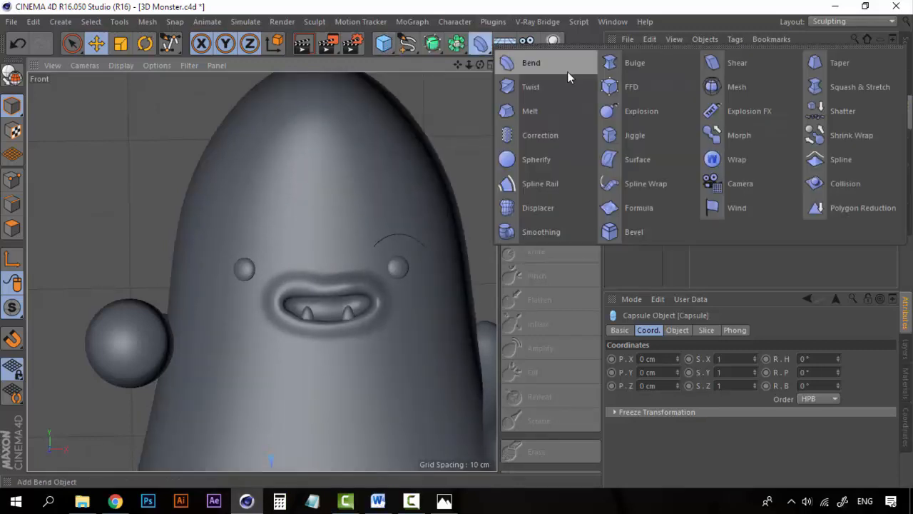
left_click(653, 183)
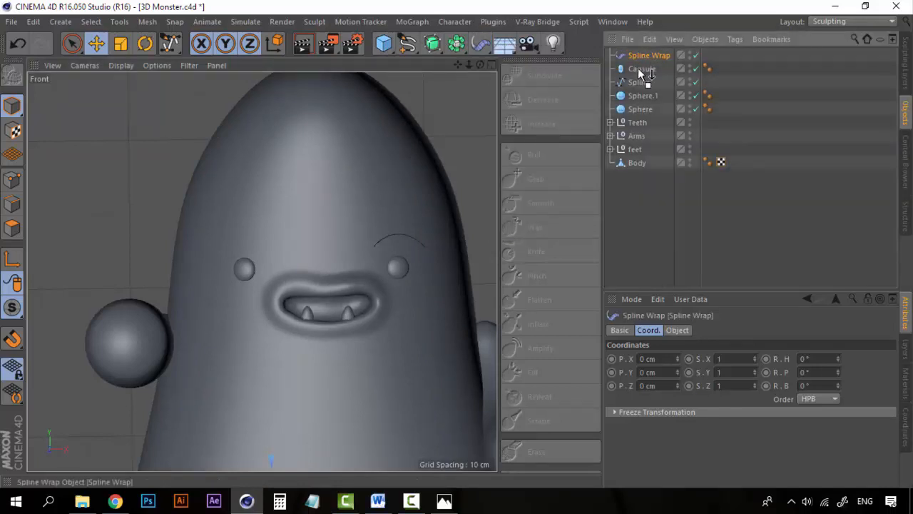
left_click_drag(639, 70, 640, 69)
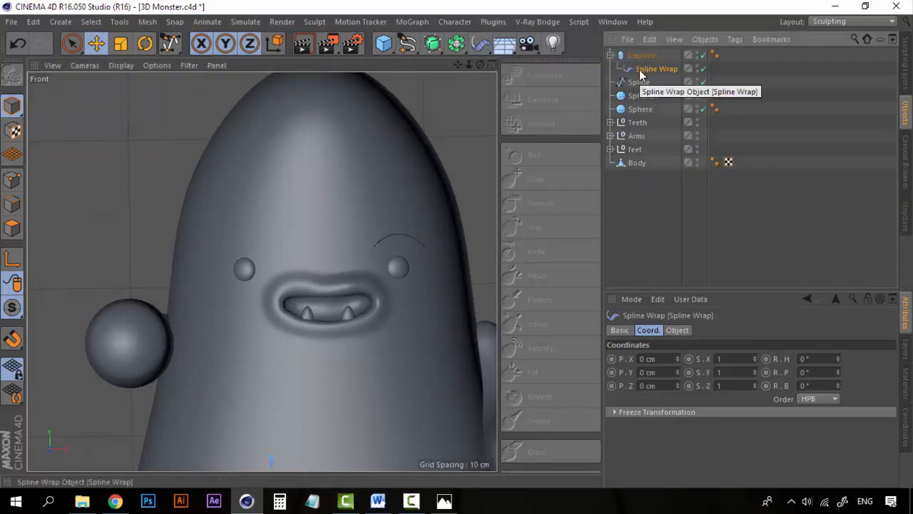
- Assign the arched spline to the Spline Wrap deformer and set its axis to +Y
left_click(678, 332)
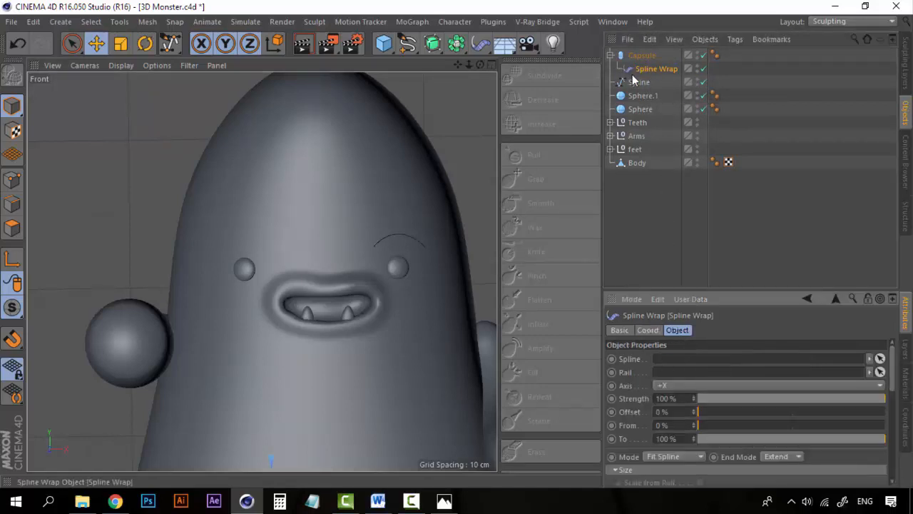
left_click_drag(639, 82, 669, 363)
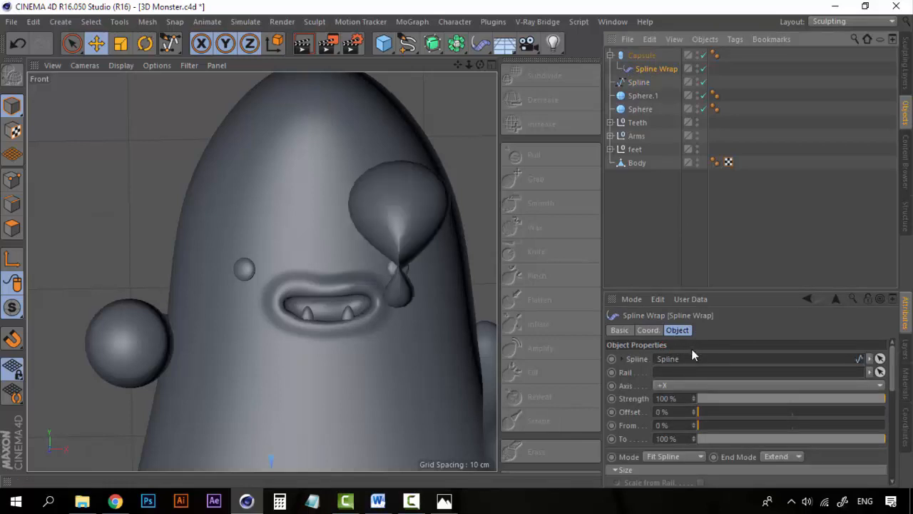
left_click(687, 386)
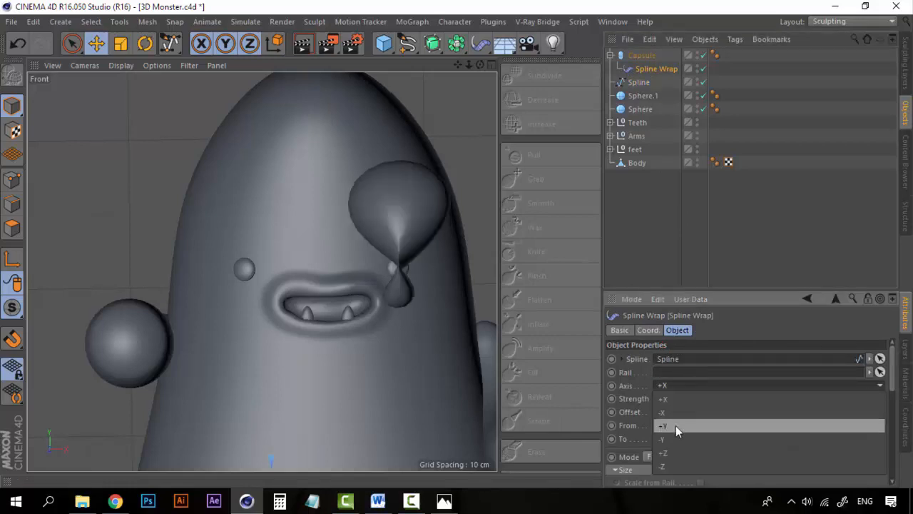
left_click(667, 426)
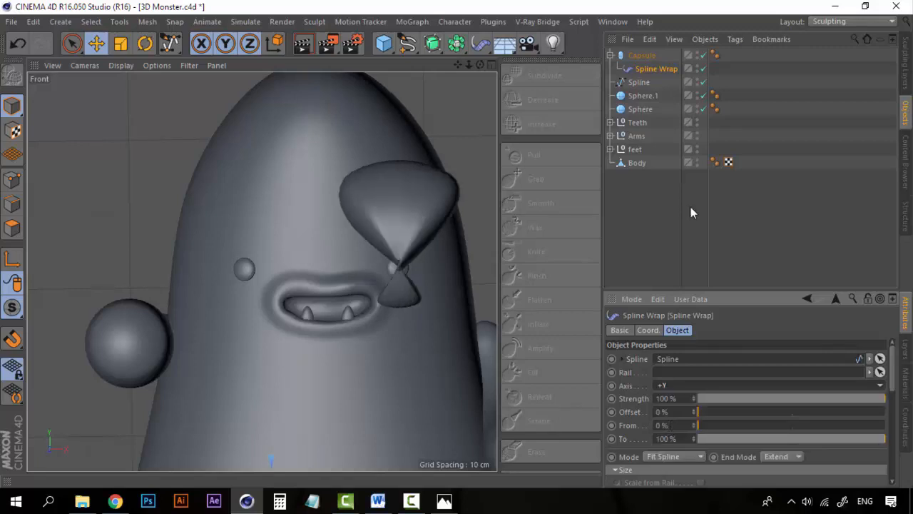
- Set the capsule's radius to 2 cm, its height to 41 cm and its height segments to 49
left_click(641, 56)
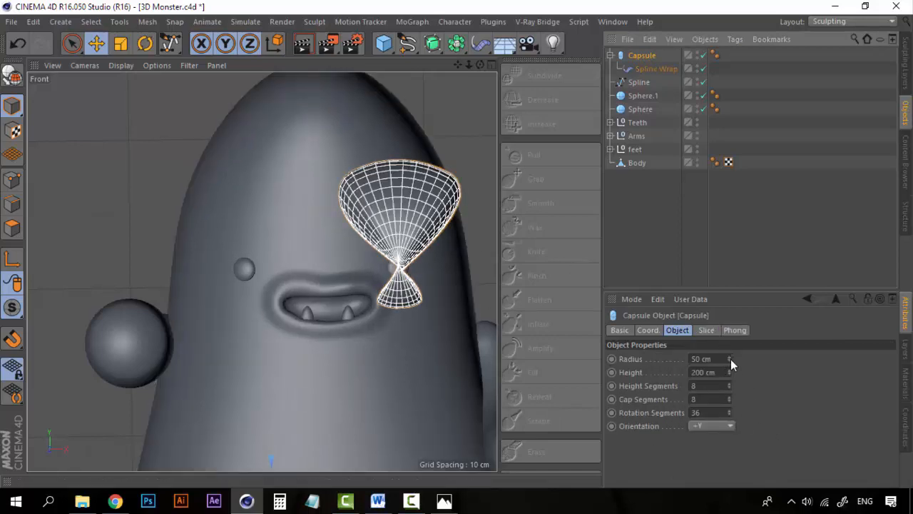
mouse_move(729, 358)
left_mouse_down()
mouse_move(693, 362)
mouse_move(730, 359)
left_mouse_up()
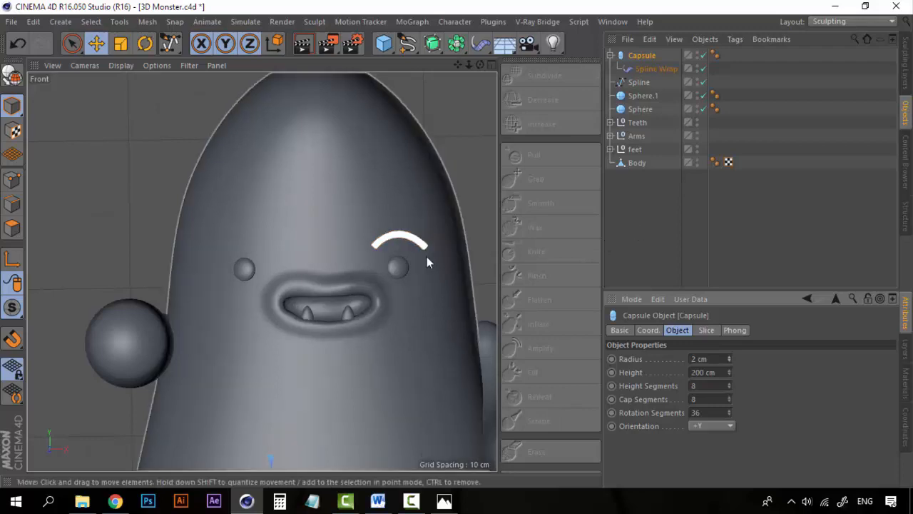
scroll(426, 256, "up", 8)
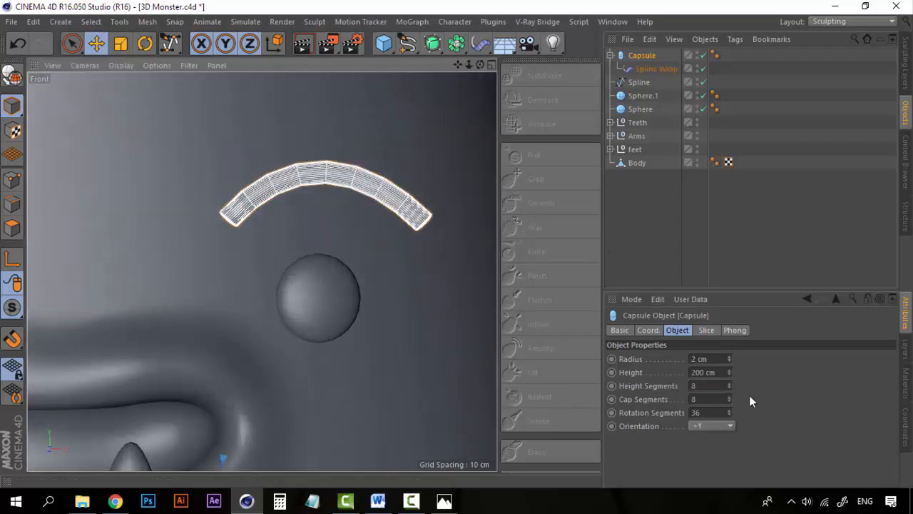
left_click_drag(729, 371, 729, 498)
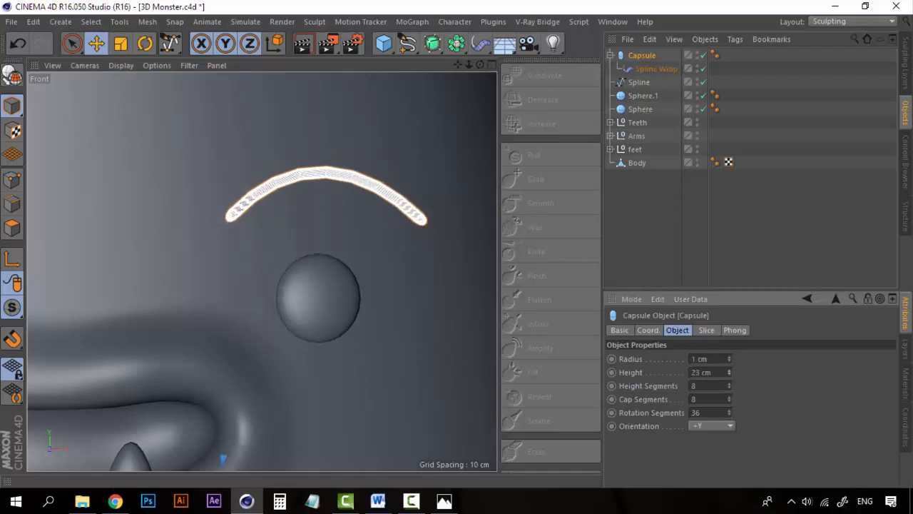
left_click(729, 356)
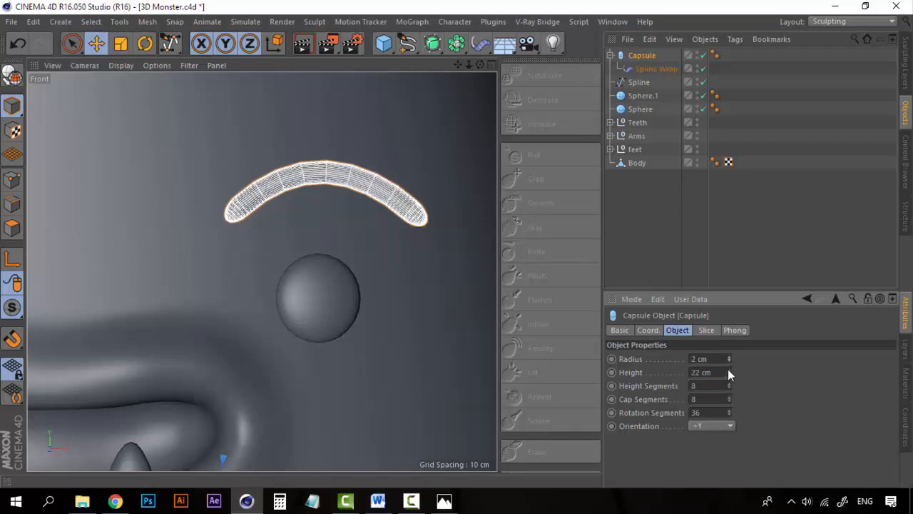
left_click(729, 369)
left_click(730, 368)
left_click_drag(731, 372, 729, 358)
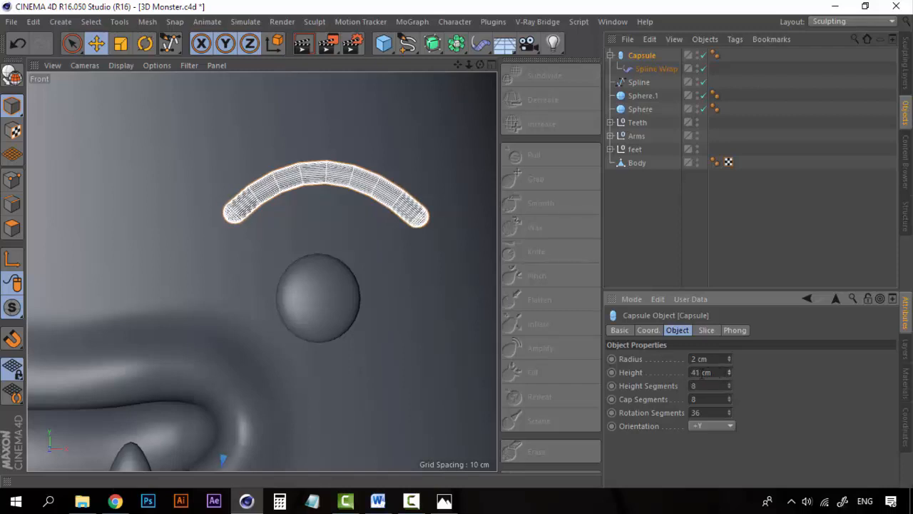
left_click_drag(730, 385, 727, 385)
left_click(635, 210)
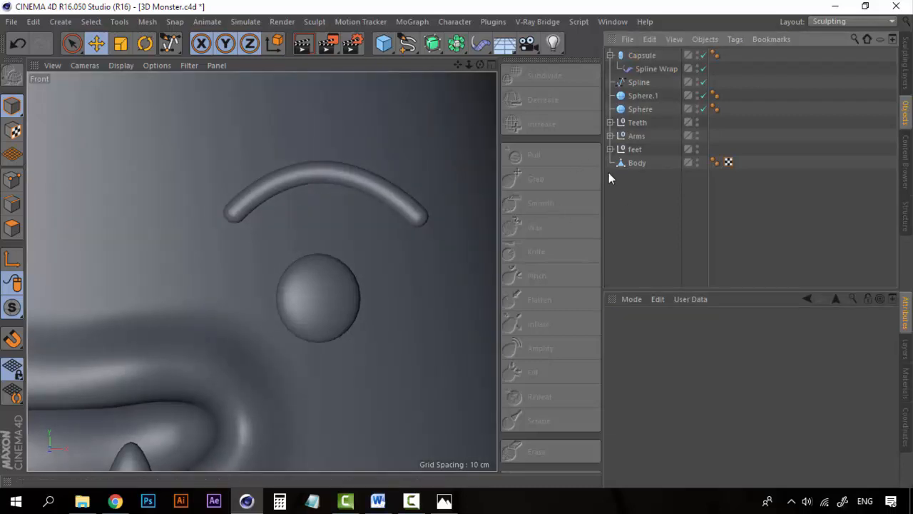
- Thicken the eyebrow by setting the capsule's radius to 3 cm
scroll(246, 294, "down", 3)
scroll(246, 294, "down", 3)
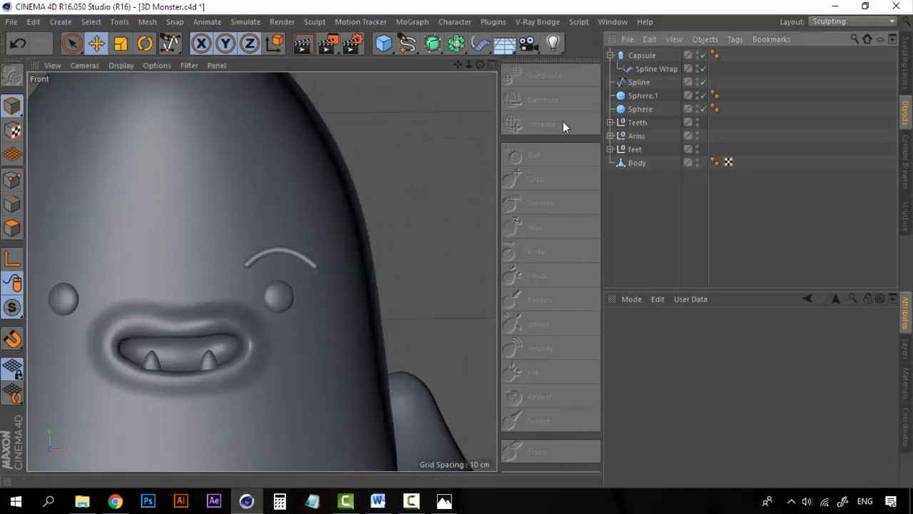
left_click(640, 60)
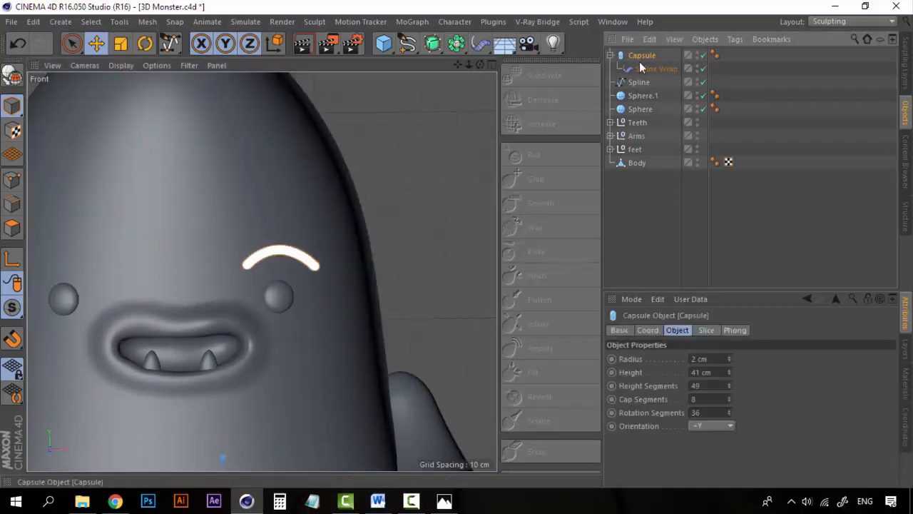
left_click(729, 356)
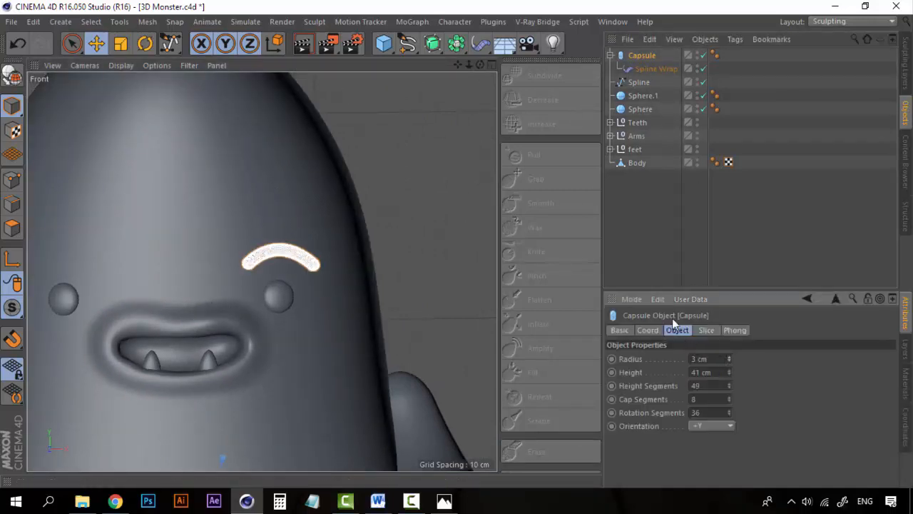
left_click(642, 230)
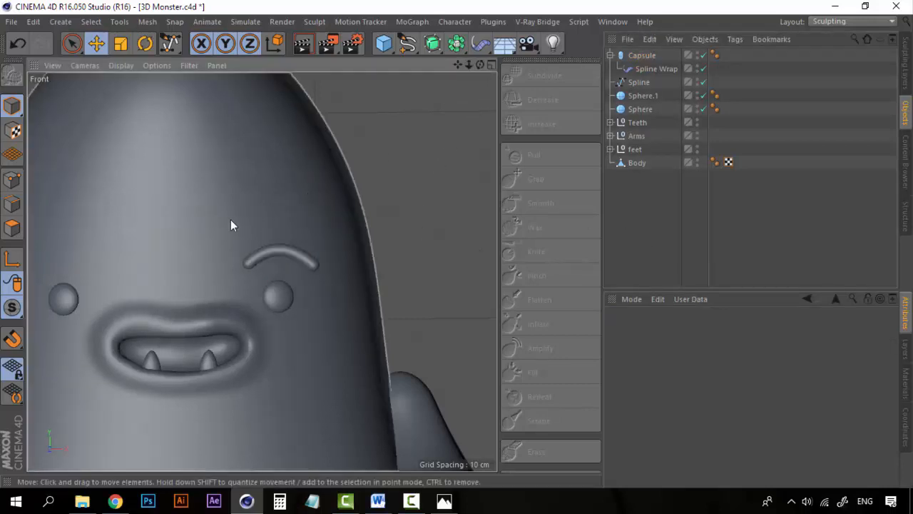
middle_click_drag(218, 219, 346, 217, "alt")
left_click(642, 56)
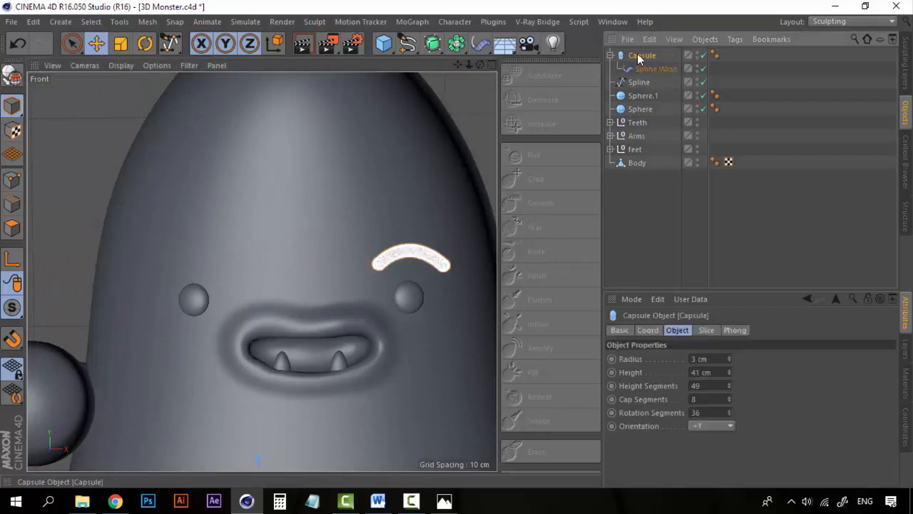
left_click(611, 56)
key("ctrl+c")
key("ctrl+v")
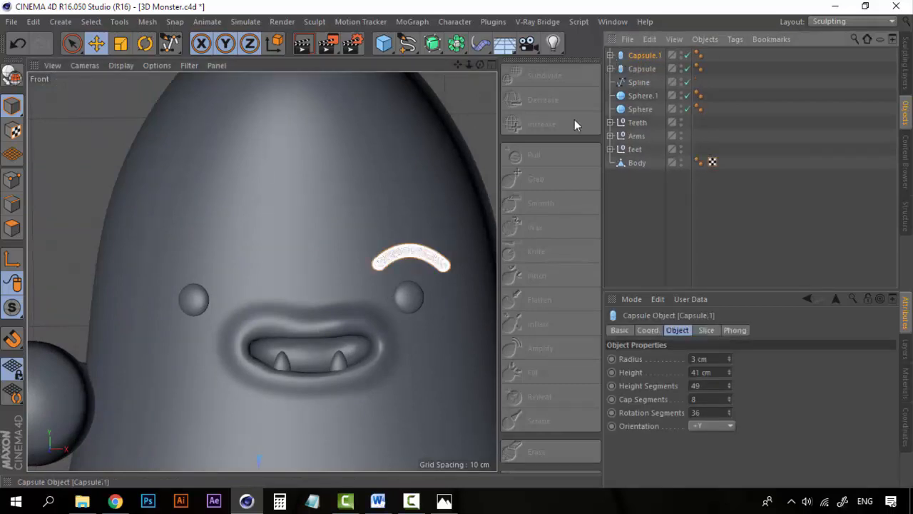
left_click(443, 268)
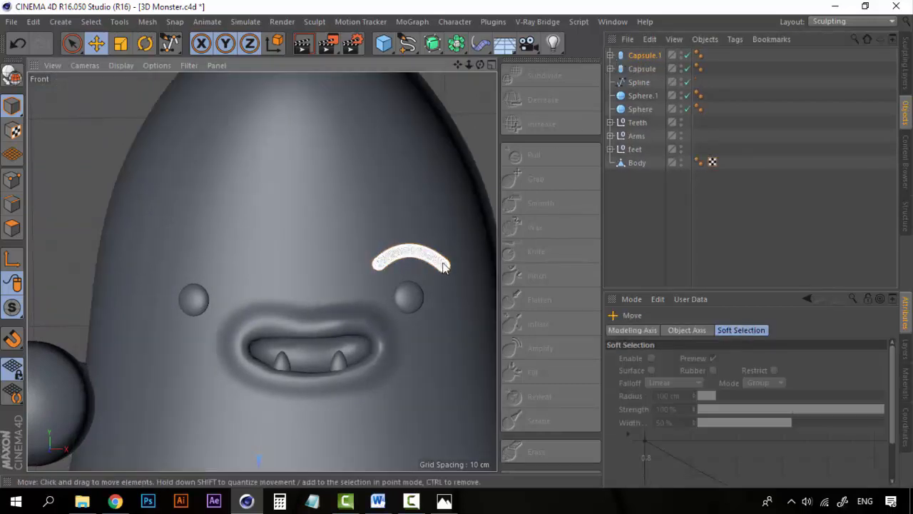
key("ctrl+z")
- Duplicate the eyebrow capsule together with its spline
left_click(641, 58)
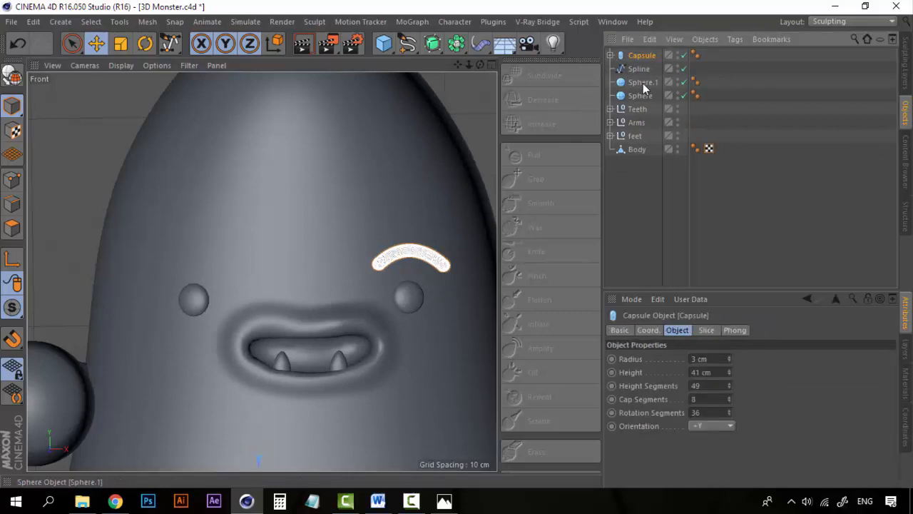
left_click(639, 69, "ctrl")
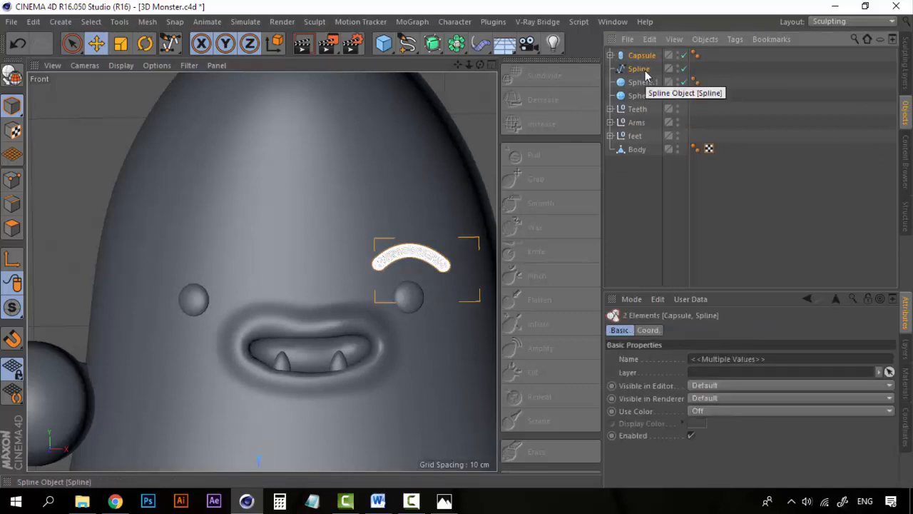
key("ctrl+c")
key("ctrl+v")
key("e")
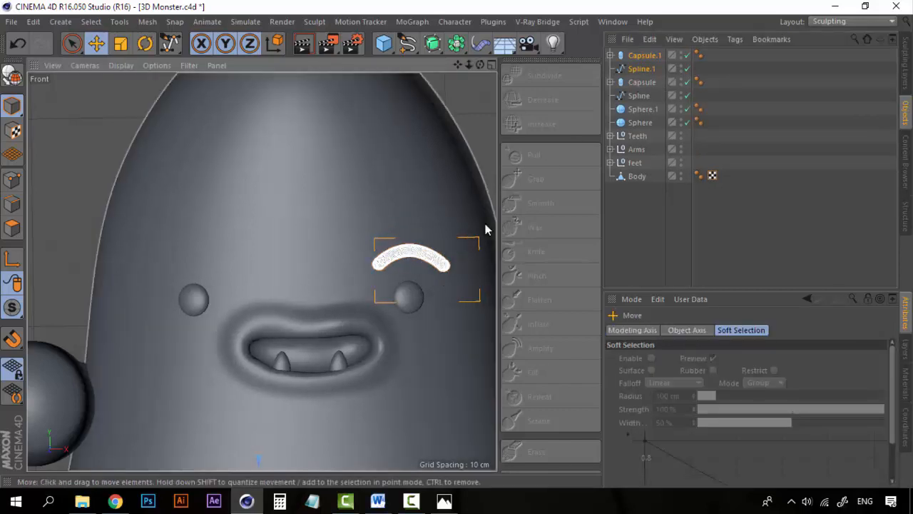
- Move the duplicated spline to about -106 cm on X, placing the second eyebrow above the other eye
left_click(668, 220)
left_click(642, 68)
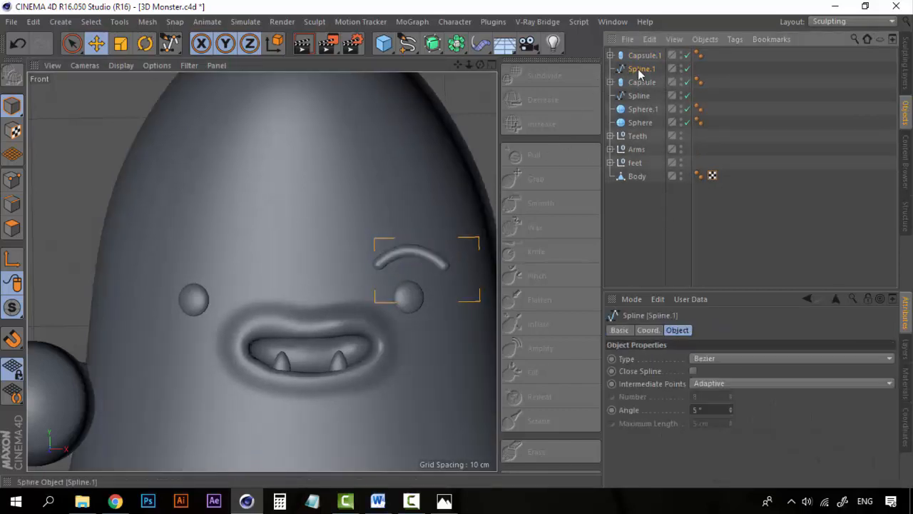
scroll(428, 308, "down", 4)
scroll(428, 307, "down", 2)
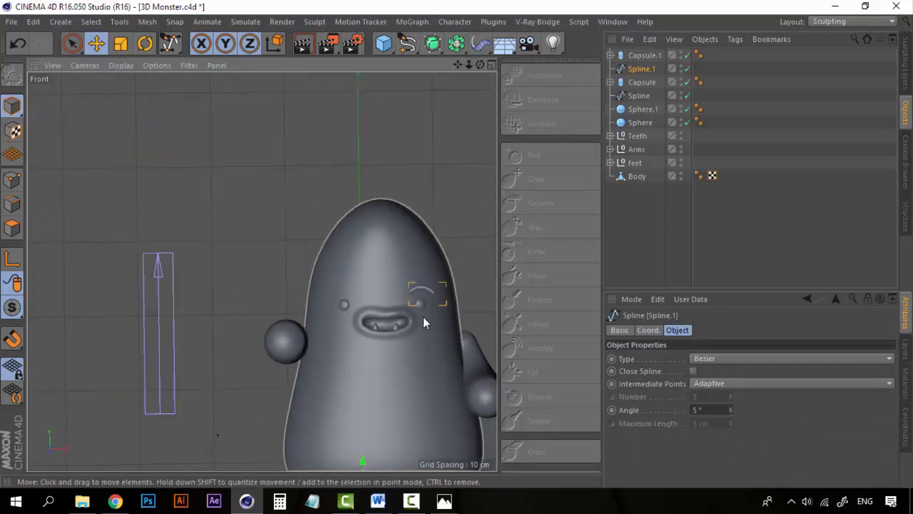
middle_click_drag(403, 357, 373, 277, "alt")
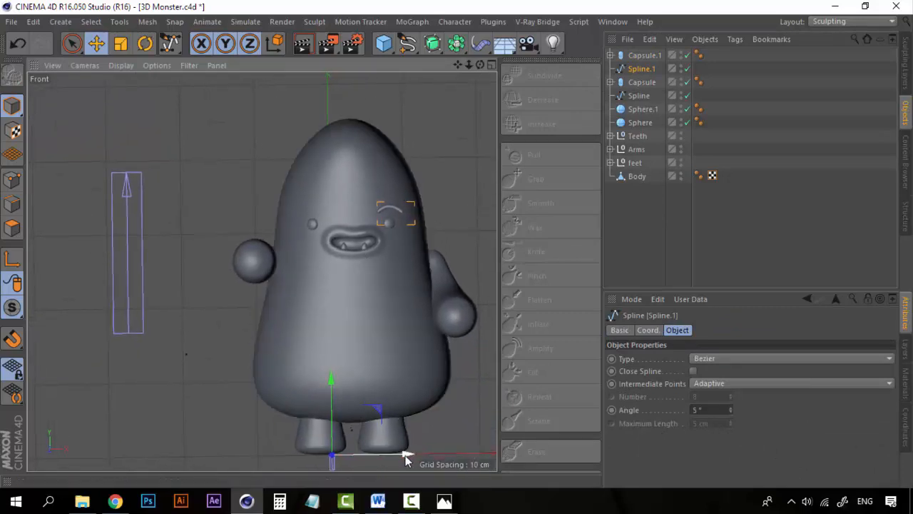
left_click_drag(406, 455, 329, 462)
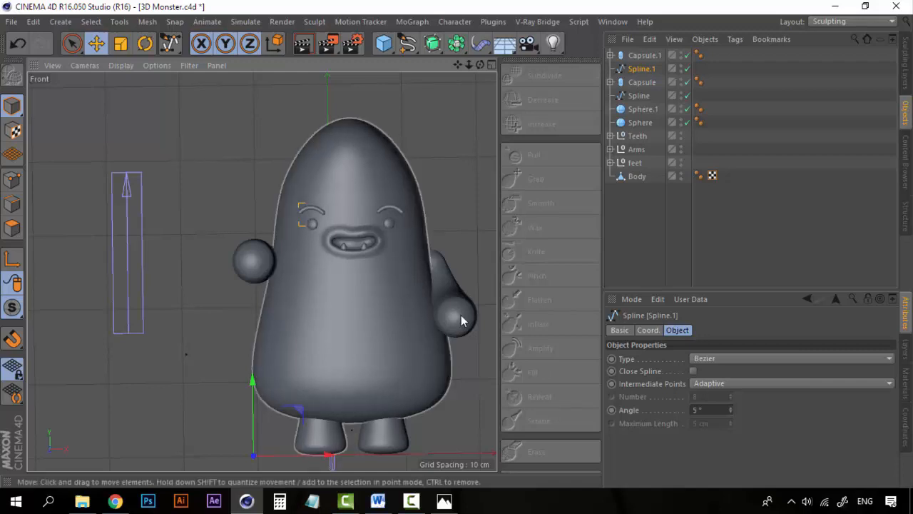
- Move the outer end point of the original eyebrow's spline back along Z to bend the eyebrow toward the head
left_click(491, 67)
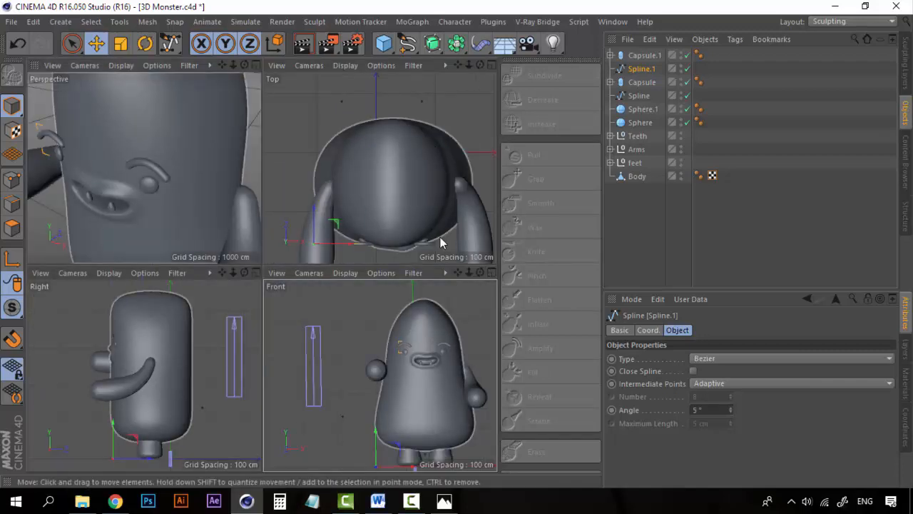
scroll(435, 241, "up", 6)
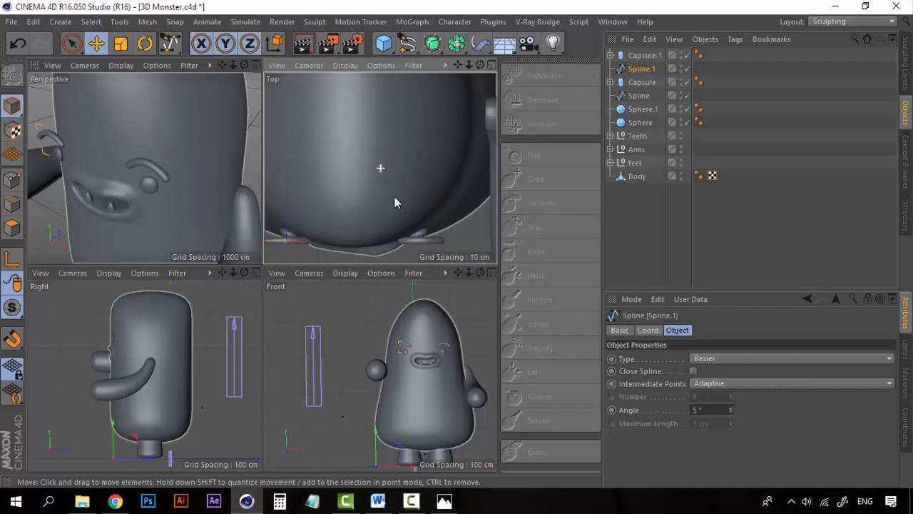
left_click_drag(394, 198, 412, 195, "alt")
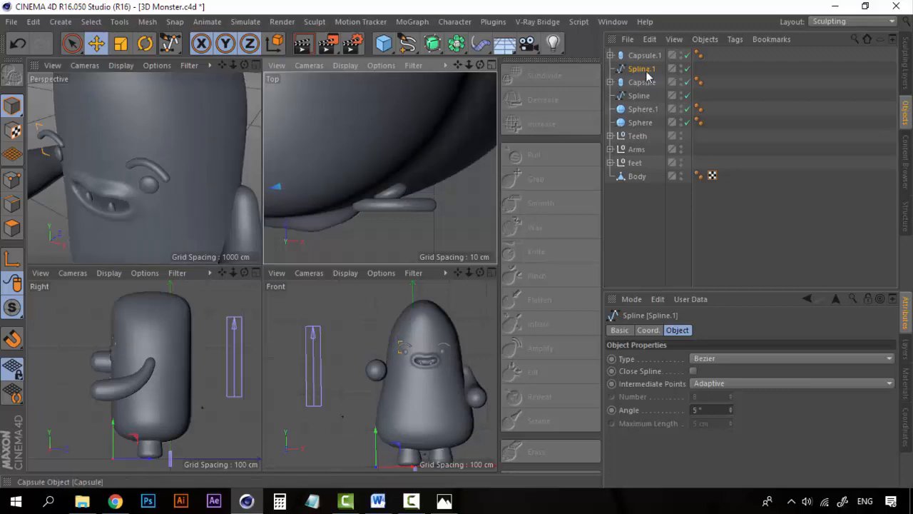
left_click(639, 96)
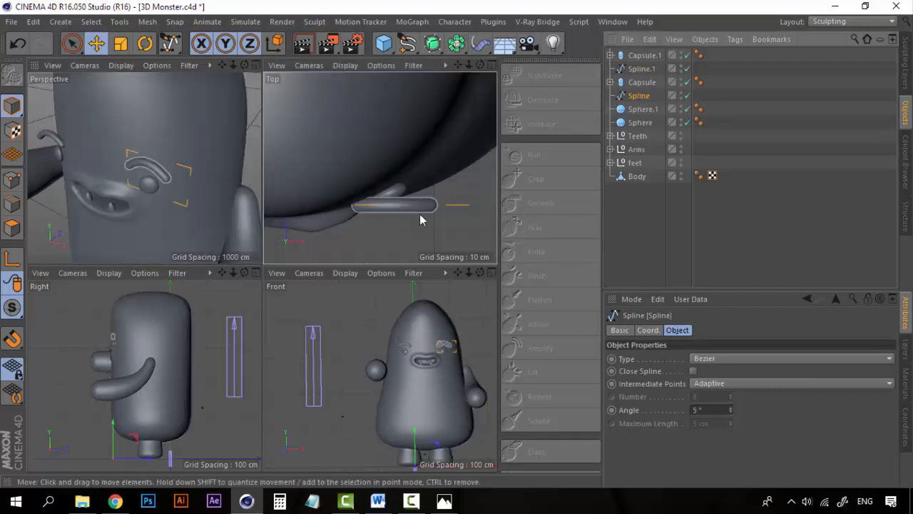
left_click(14, 182)
left_click(79, 46)
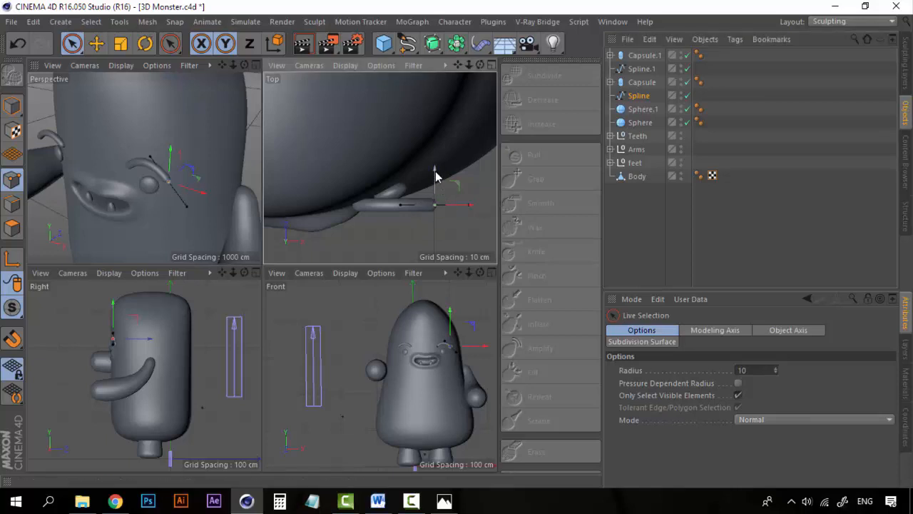
left_click_drag(435, 171, 432, 153)
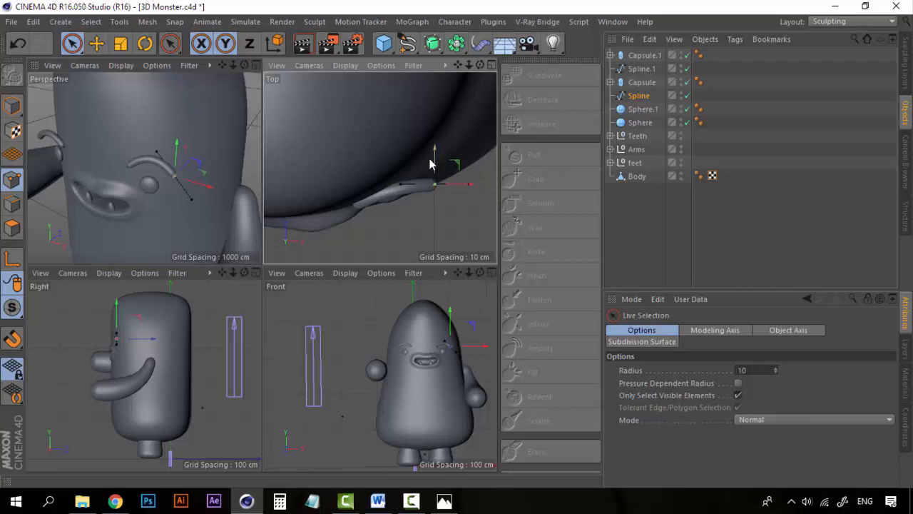
- Rotate the whole original eyebrow spline to a heading of about 3.6° to follow the head's curve
left_click(638, 97)
key("r")
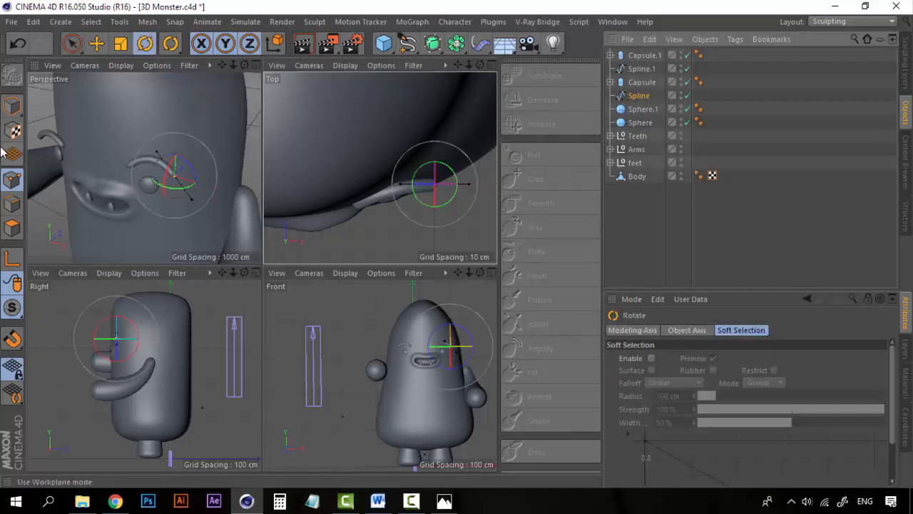
left_click(12, 107)
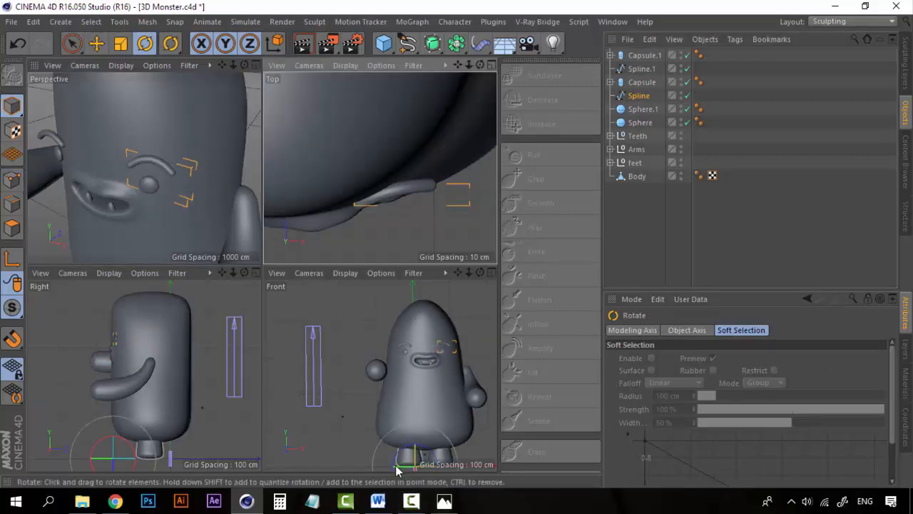
left_click_drag(399, 464, 404, 465)
key("e")
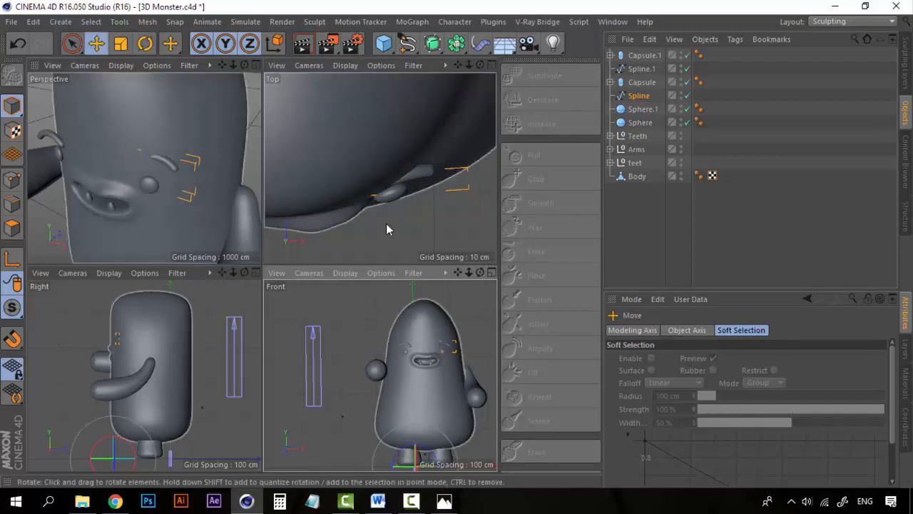
- Set the original eyebrow spline's Z position to -160.35 cm so the eyebrow sits on the head's surface
scroll(408, 368, "down", 2)
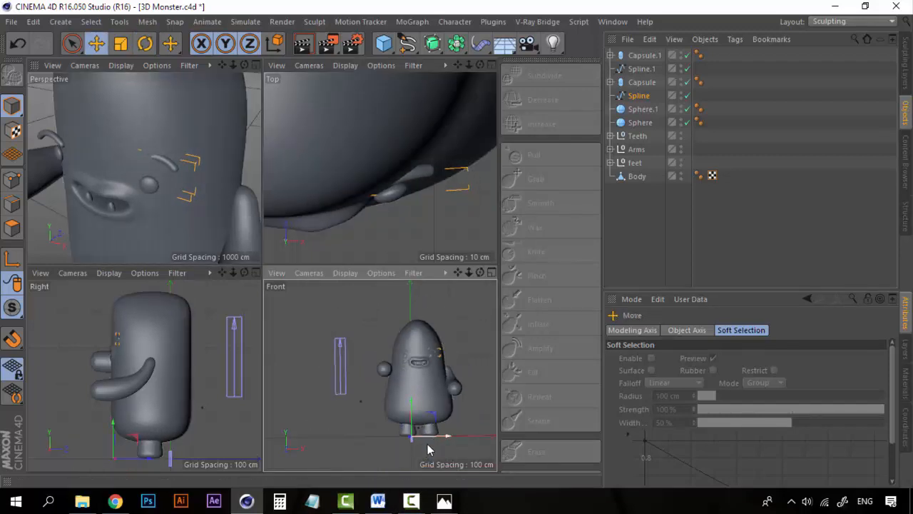
scroll(387, 230, "up", 1)
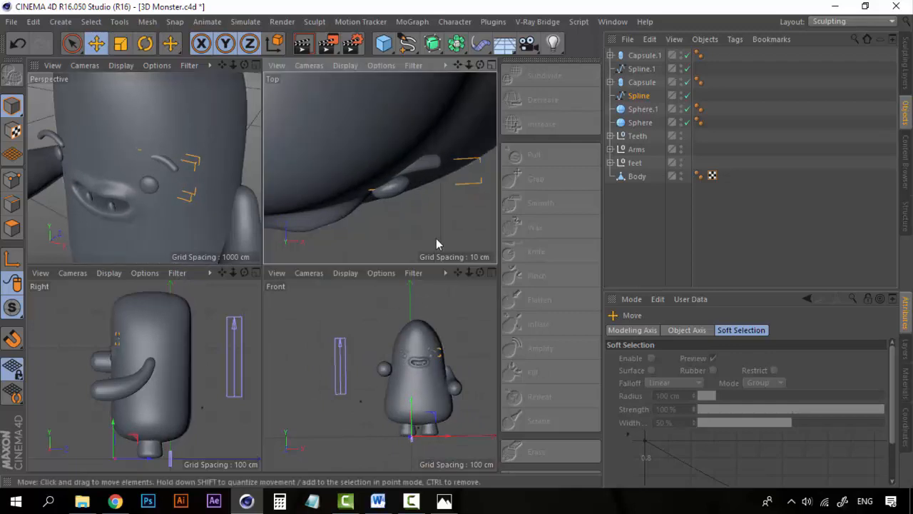
left_click(639, 95)
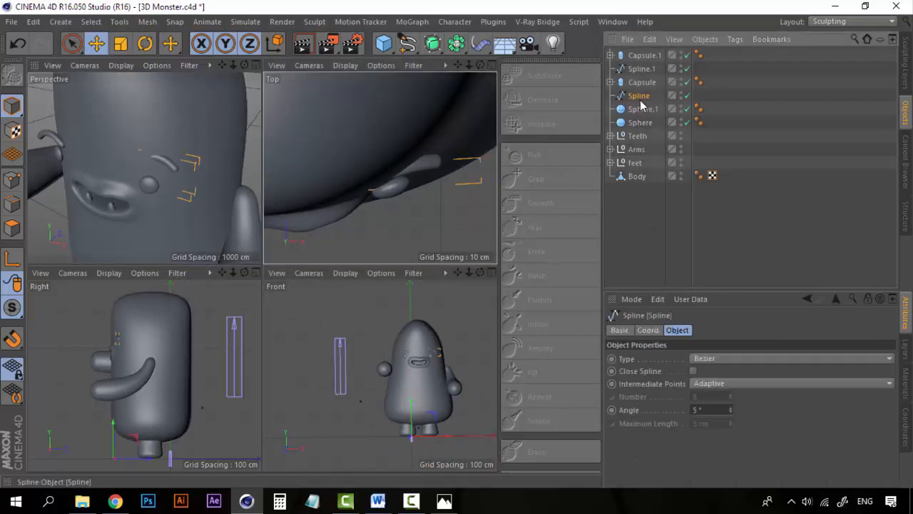
left_click(649, 330)
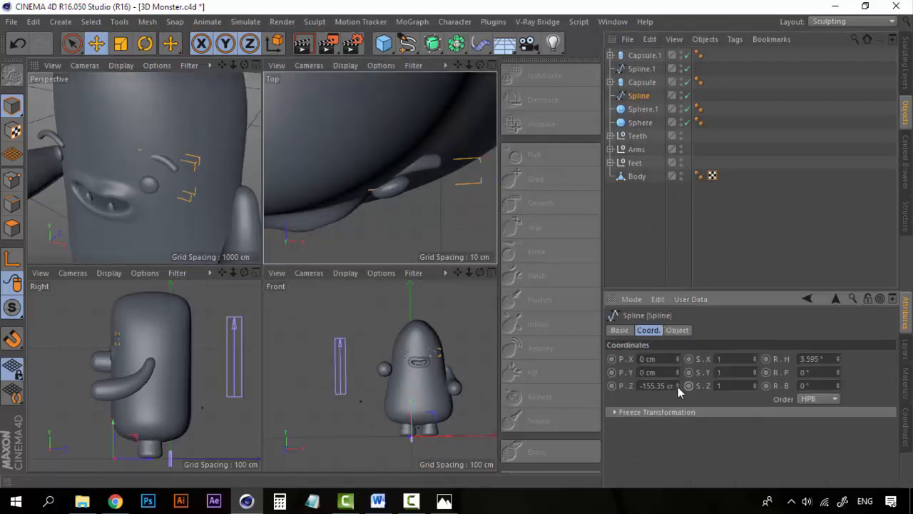
left_click_drag(677, 385, 677, 390)
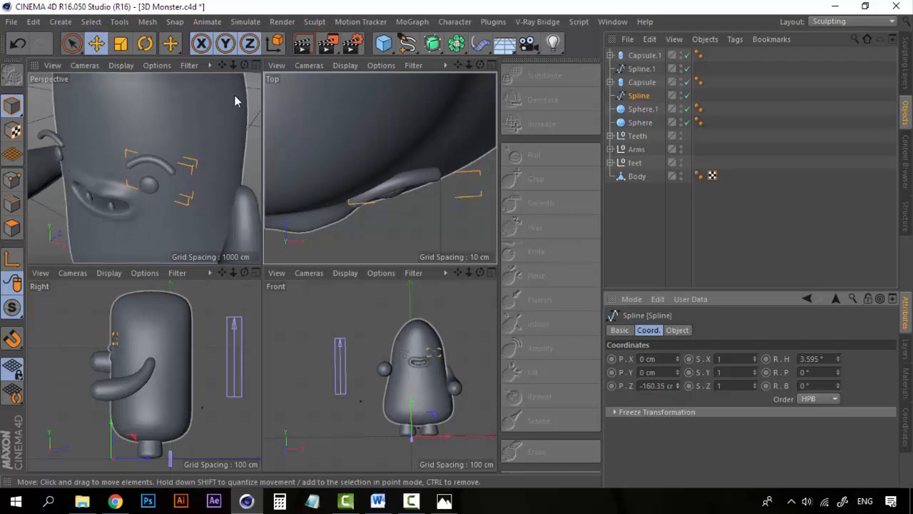
- Move the outer end point of the duplicated eyebrow's spline back along Z toward the head
scroll(355, 206, "down", 2)
middle_click_drag(347, 199, 484, 209, "alt")
middle_click_drag(312, 214, 380, 217, "alt")
left_click(640, 69)
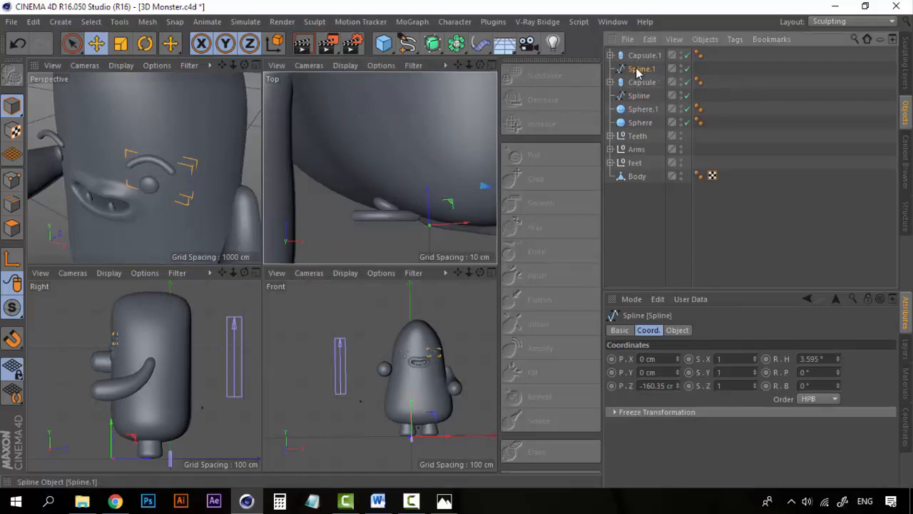
left_click(10, 181)
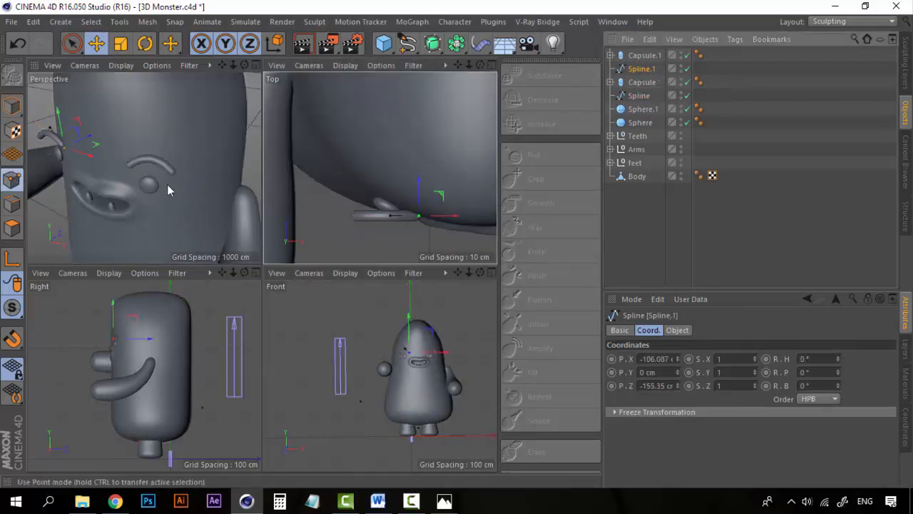
left_click(350, 216)
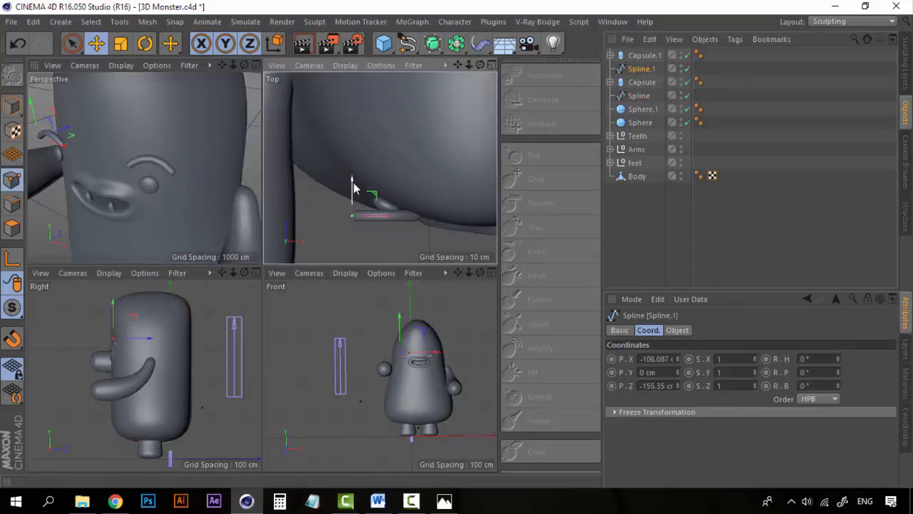
left_click_drag(352, 184, 357, 160)
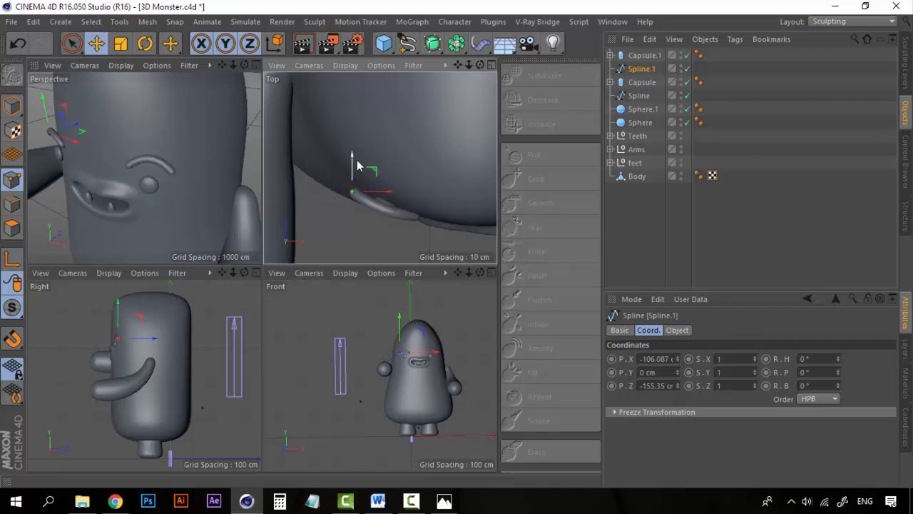
- Rotate the whole duplicated eyebrow spline to a heading of -4.8°
left_click(12, 106)
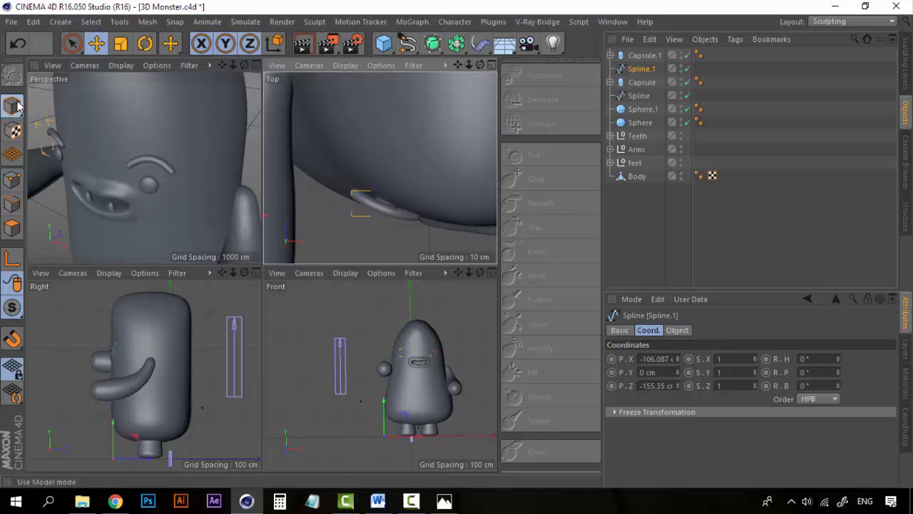
key("r")
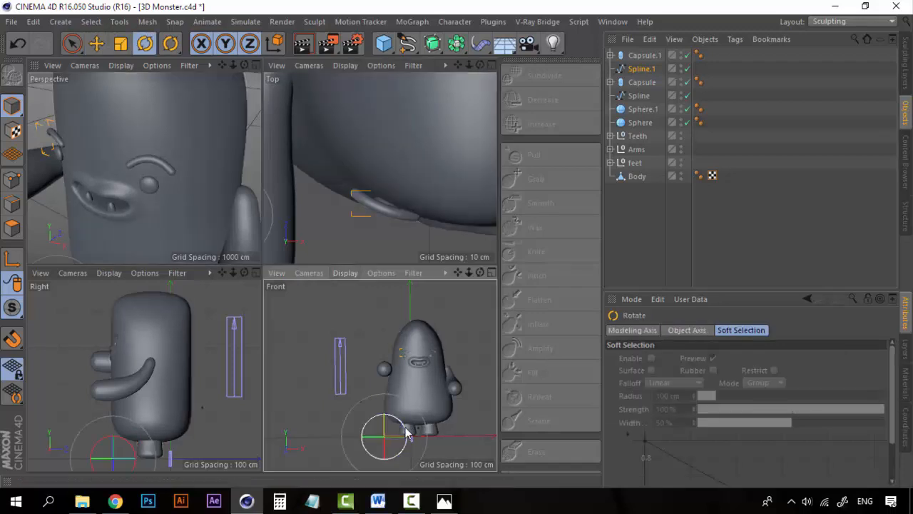
left_click_drag(404, 426, 365, 435)
key("ctrl+z")
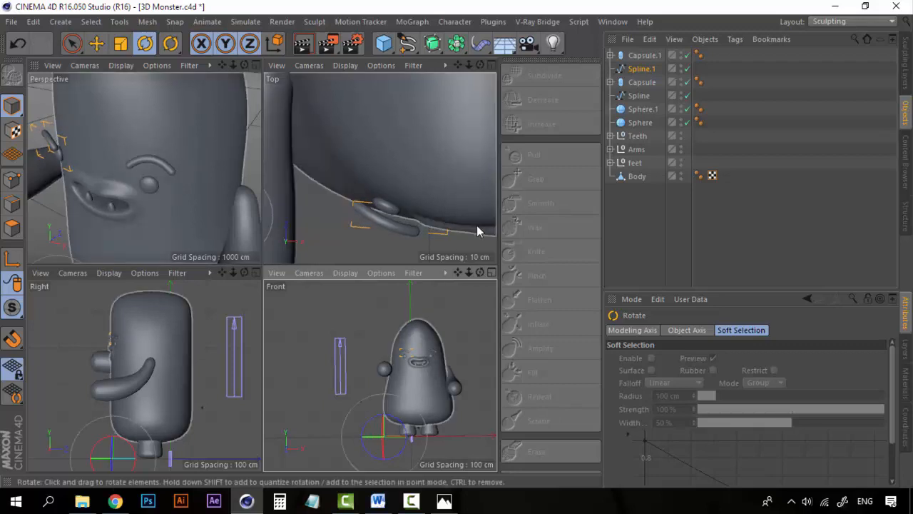
- Adjust the duplicated eyebrow spline to a heading of about -8° and a Z position of -140.35 cm
left_click(641, 69)
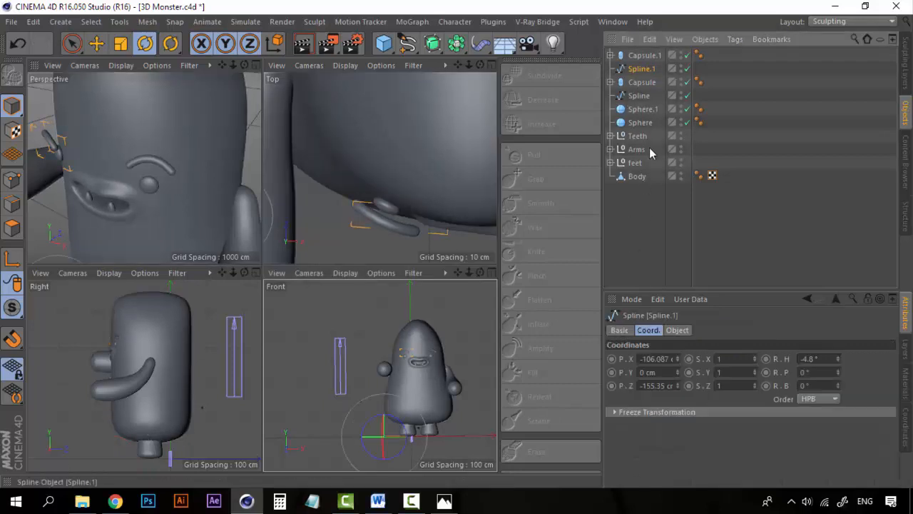
left_click_drag(675, 386, 675, 384)
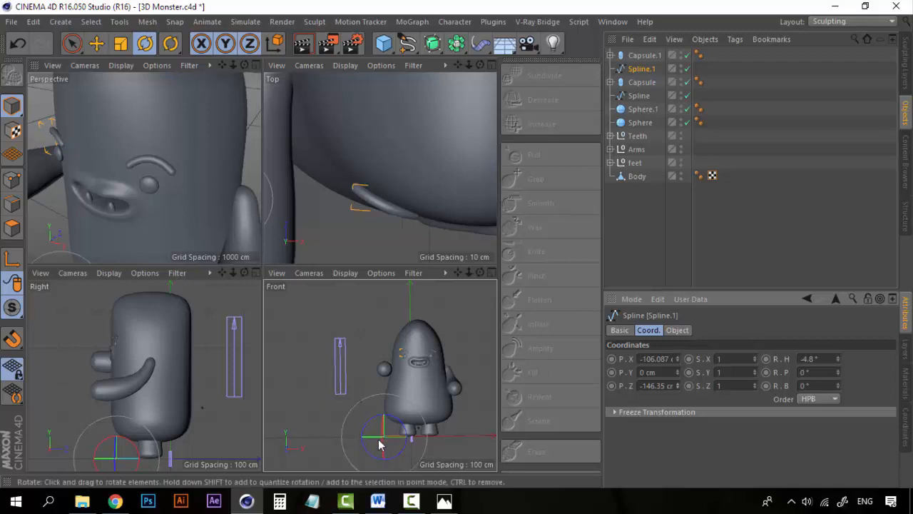
left_click_drag(379, 443, 373, 434)
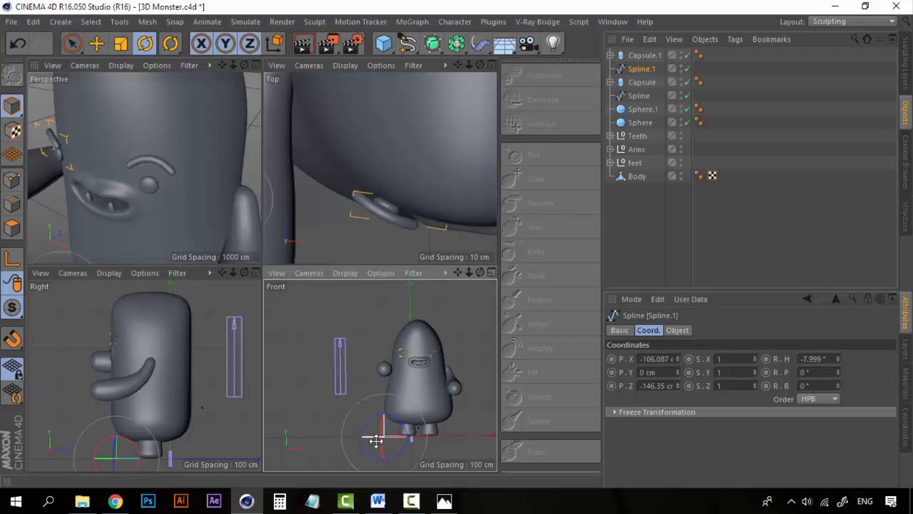
left_click_drag(676, 386, 676, 381)
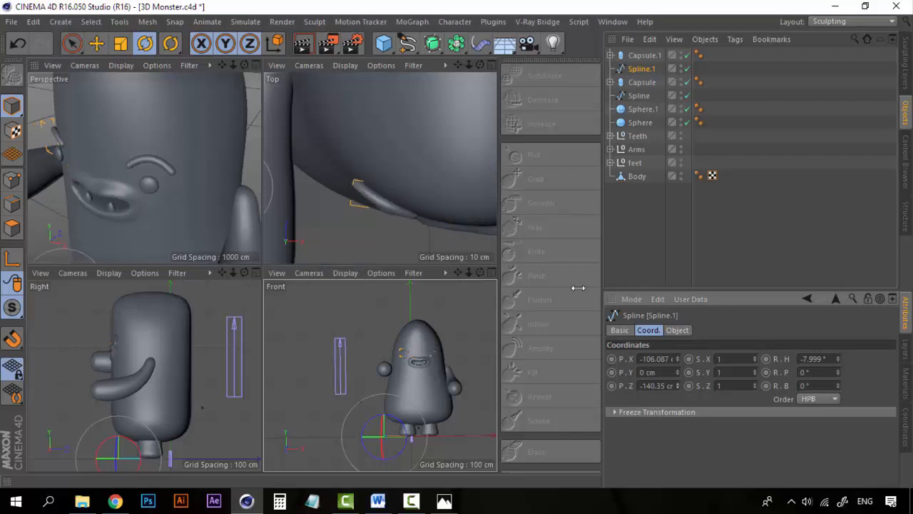
- Group both eyebrow capsules, their two splines and the two eye spheres under one null and name it face
left_click(253, 64)
scroll(254, 303, "down", 5)
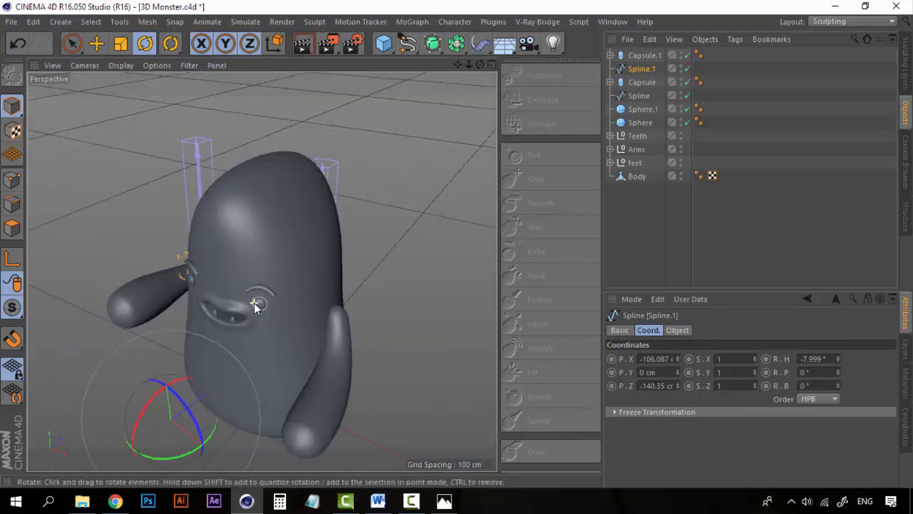
left_click_drag(254, 303, 265, 263, "alt")
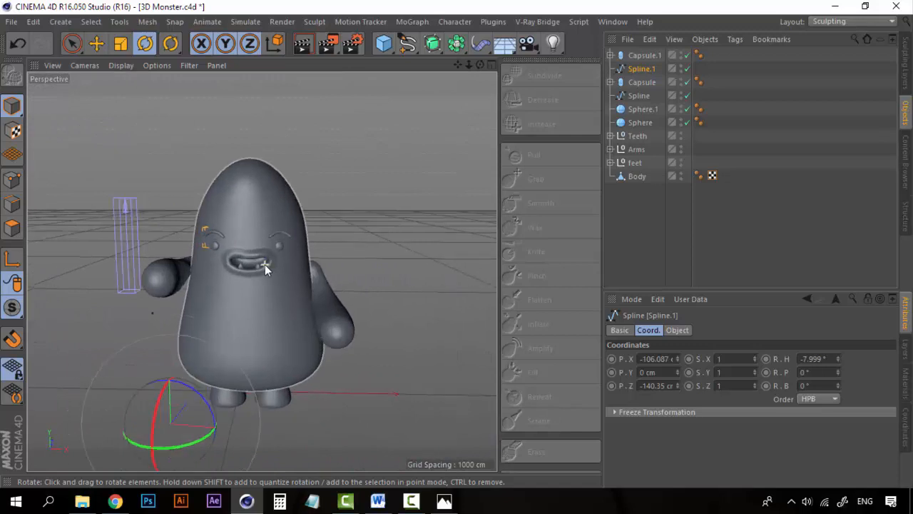
scroll(264, 264, "up", 2)
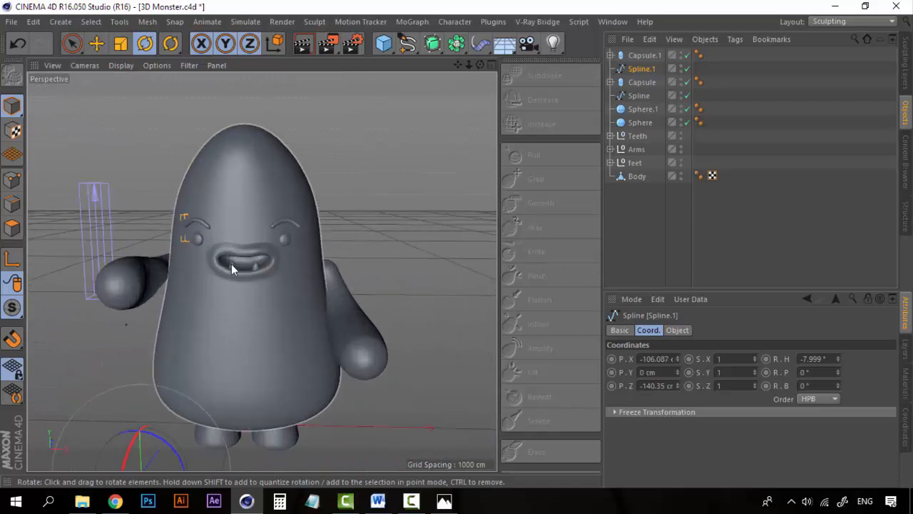
scroll(231, 264, "up", 3)
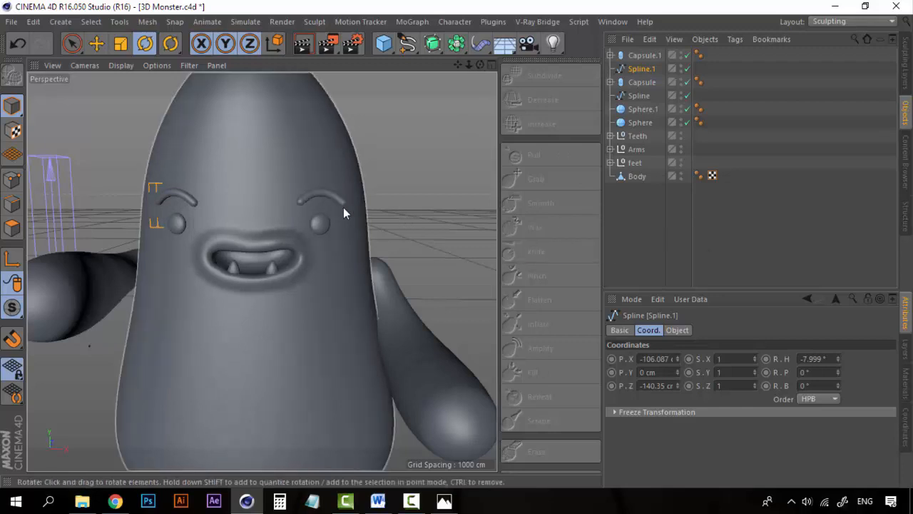
left_click(633, 247)
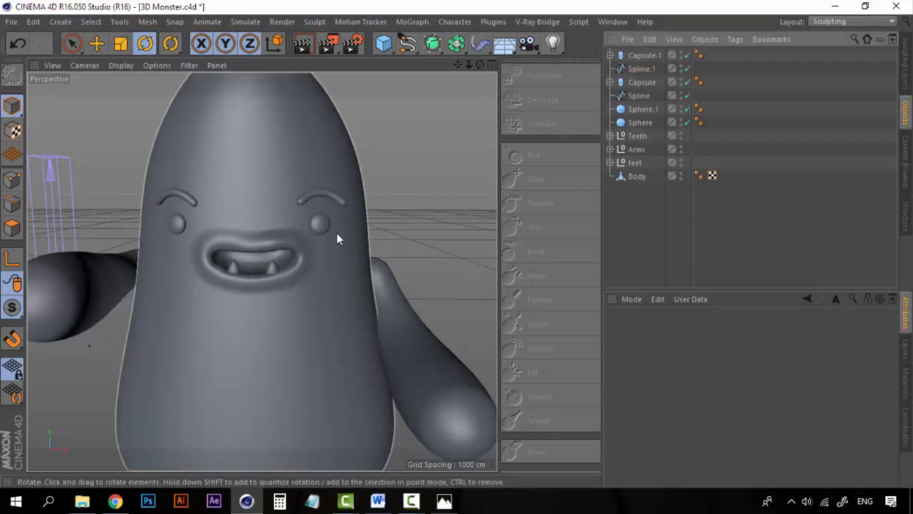
left_click(648, 57)
left_click(646, 121, "shift")
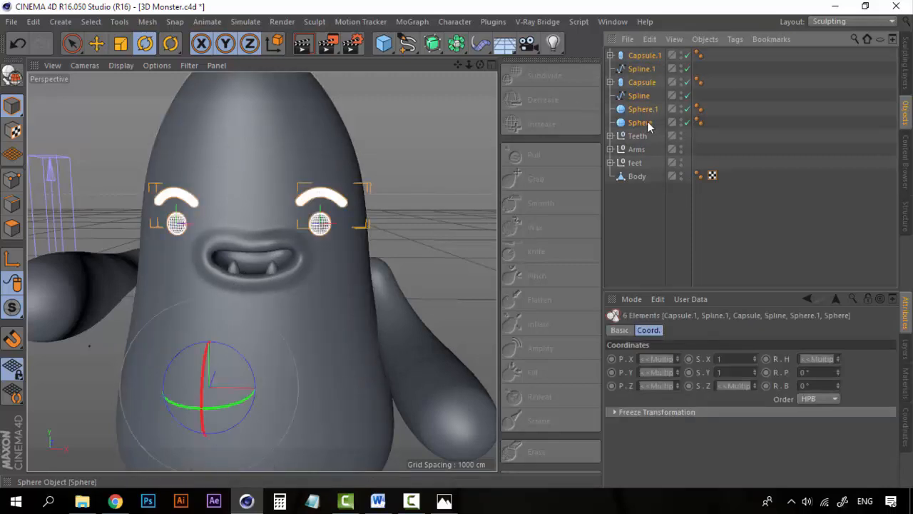
right_click(647, 122)
left_click(705, 365)
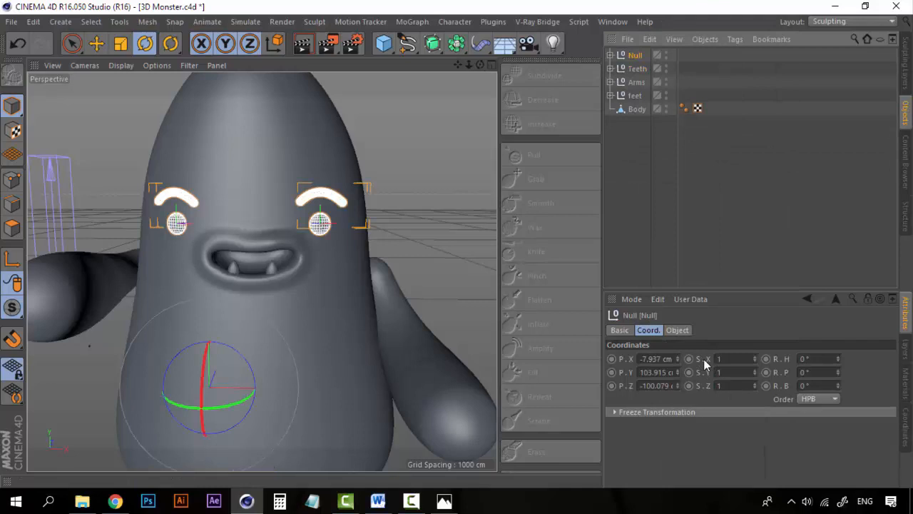
double_click(635, 56)
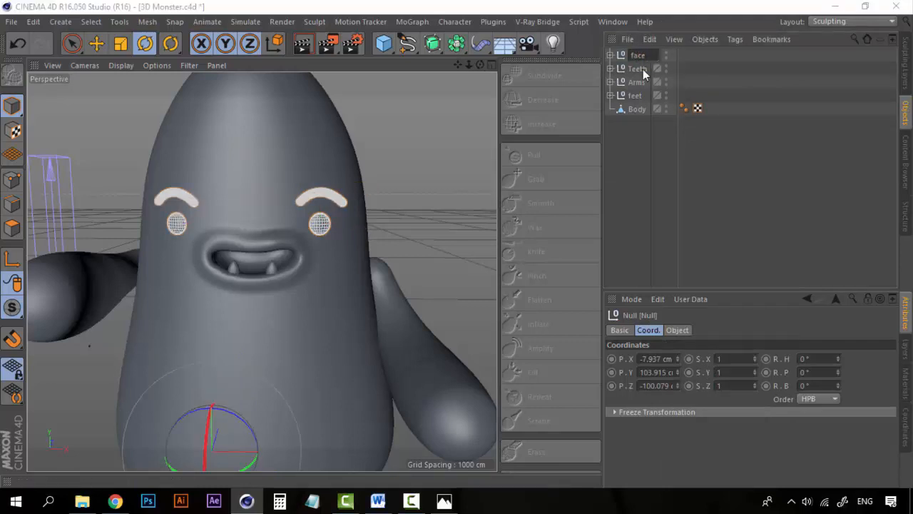
key("Return")
left_click(632, 158)
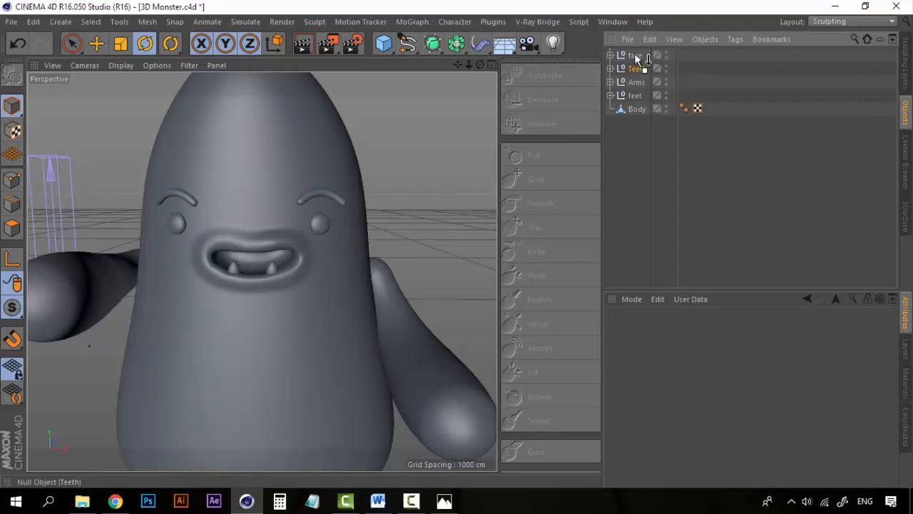
- Nest the Teeth group inside the face group
left_click_drag(637, 59, 637, 58)
left_click(660, 223)
left_click(610, 56)
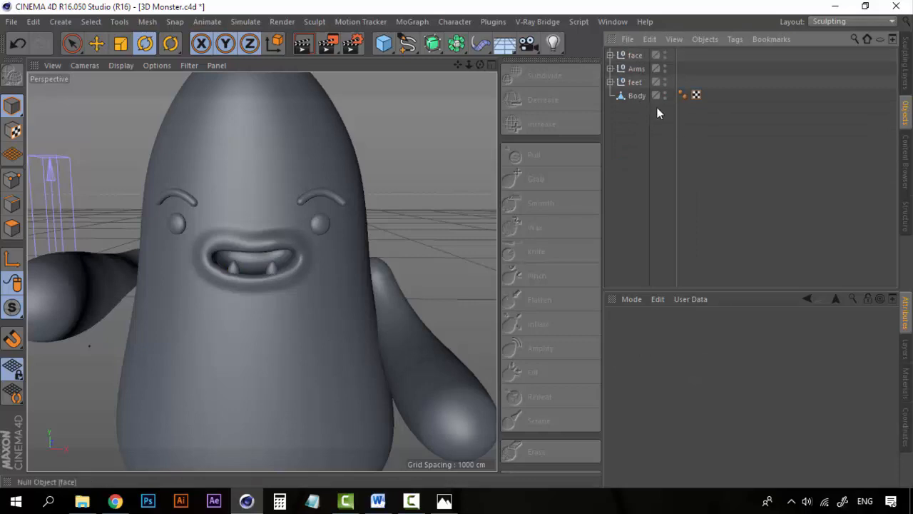
scroll(323, 219, "down", 5)
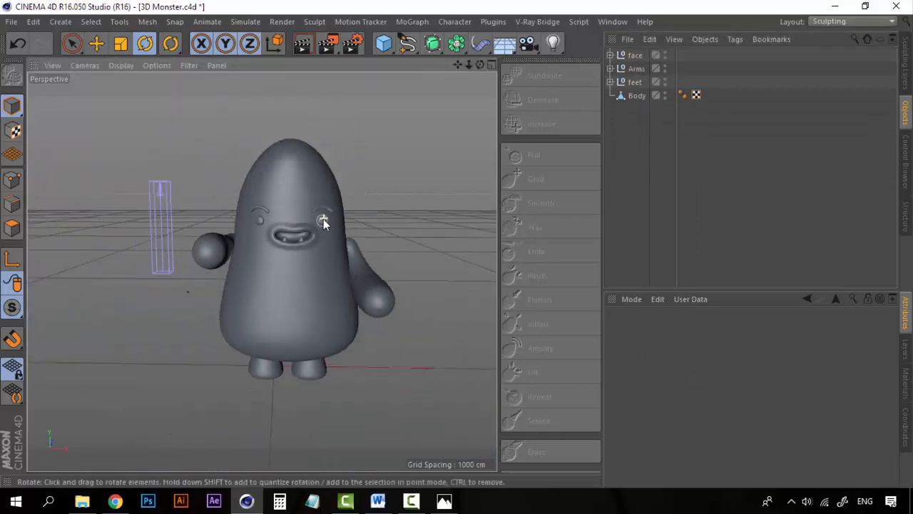
left_click_drag(293, 236, 228, 273, "alt")
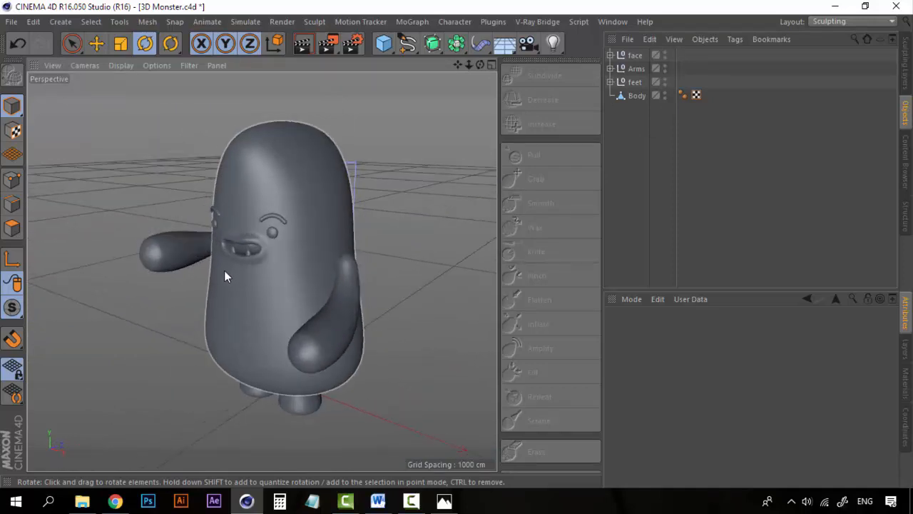